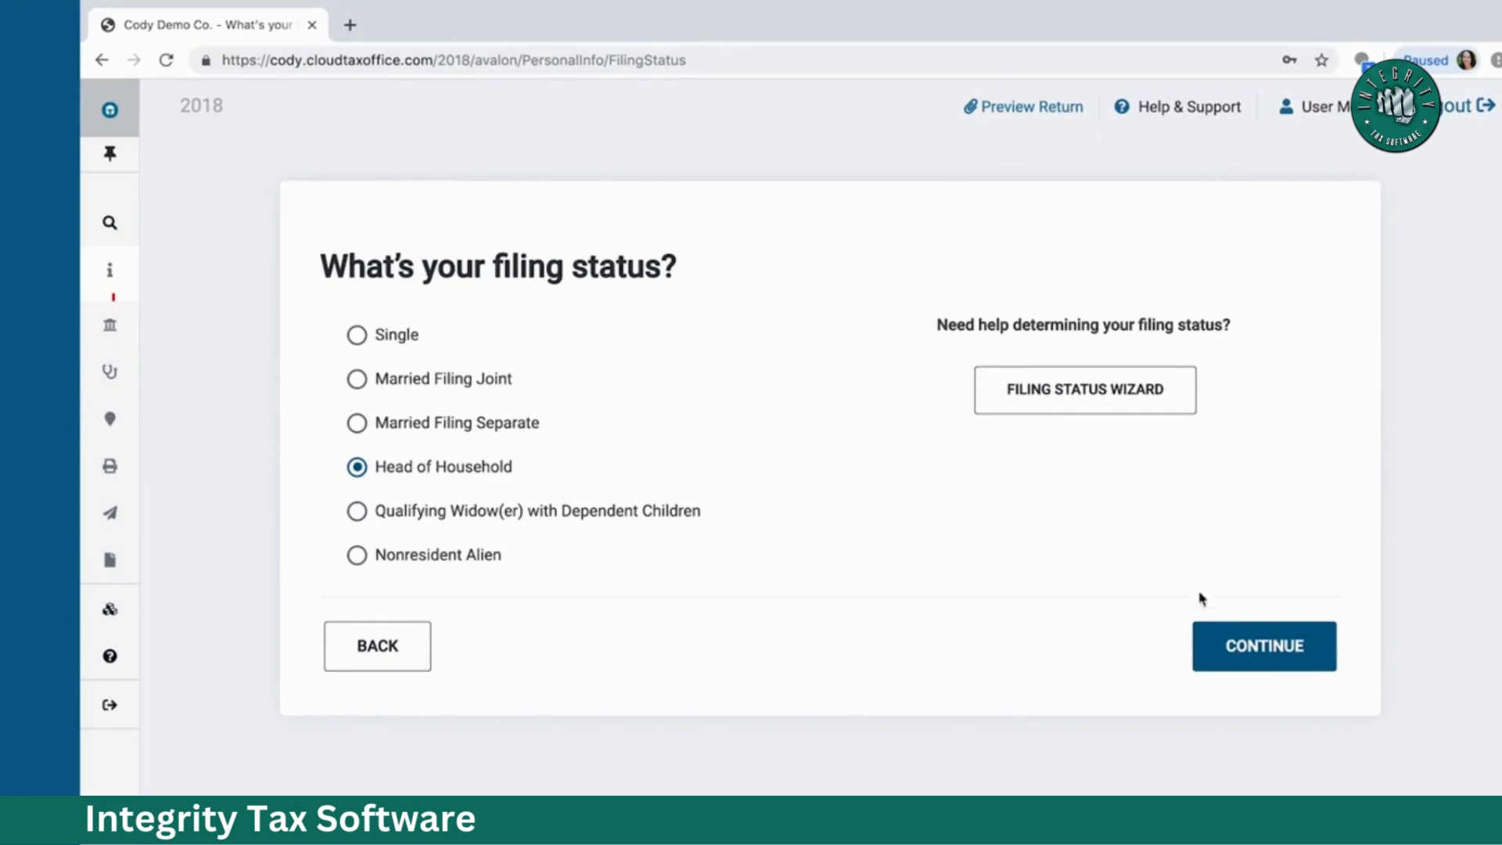
Step: Save the filing status and enter the taxpayer's first and last name
{"action": "left_click", "coordinate": [1247, 650]}
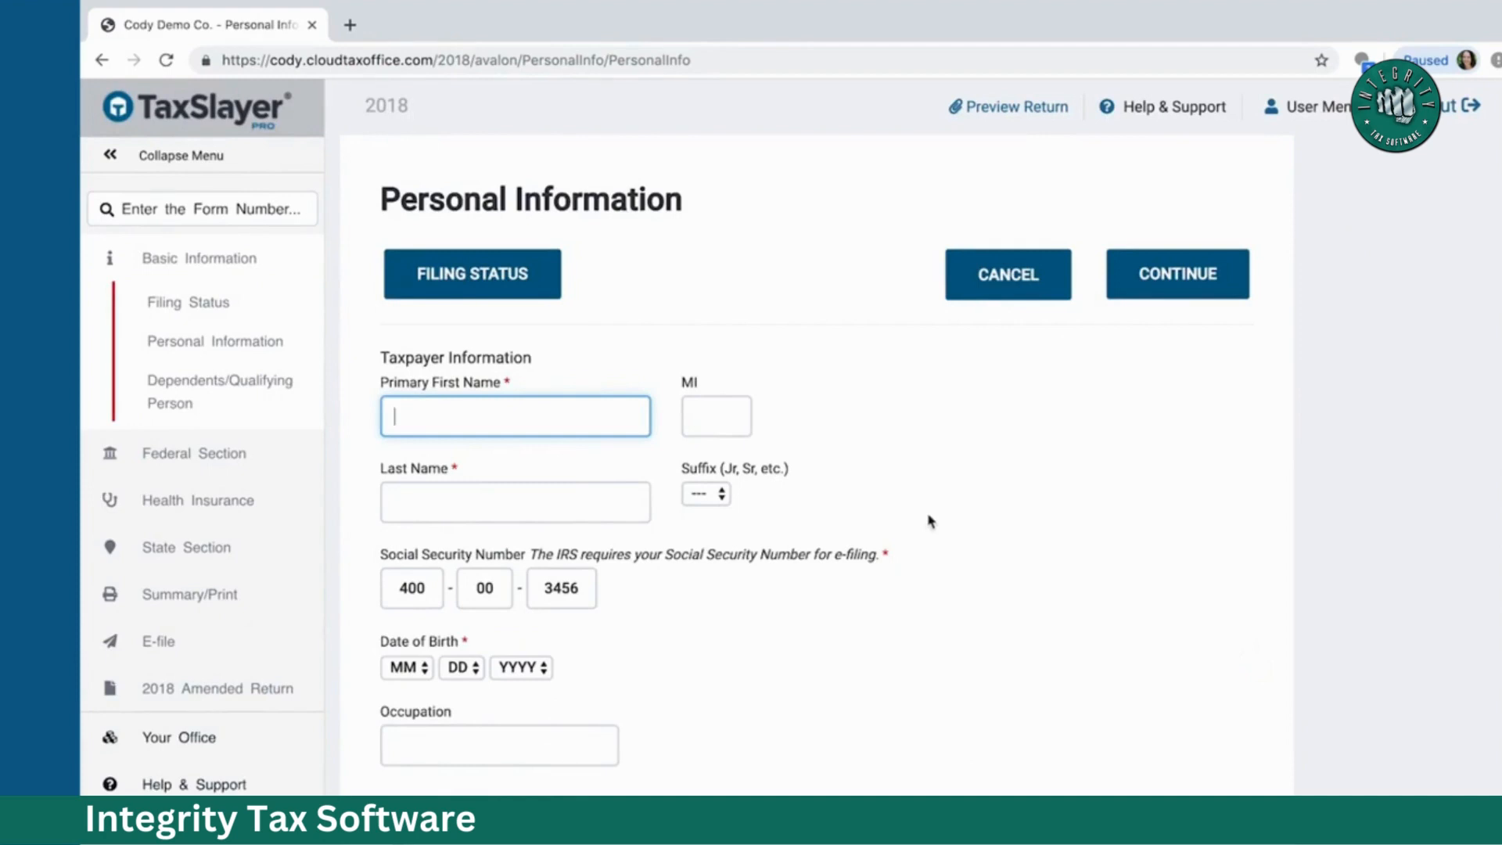
{"action": "type", "text": "Test"}
{"action": "key", "text": "Tab"}
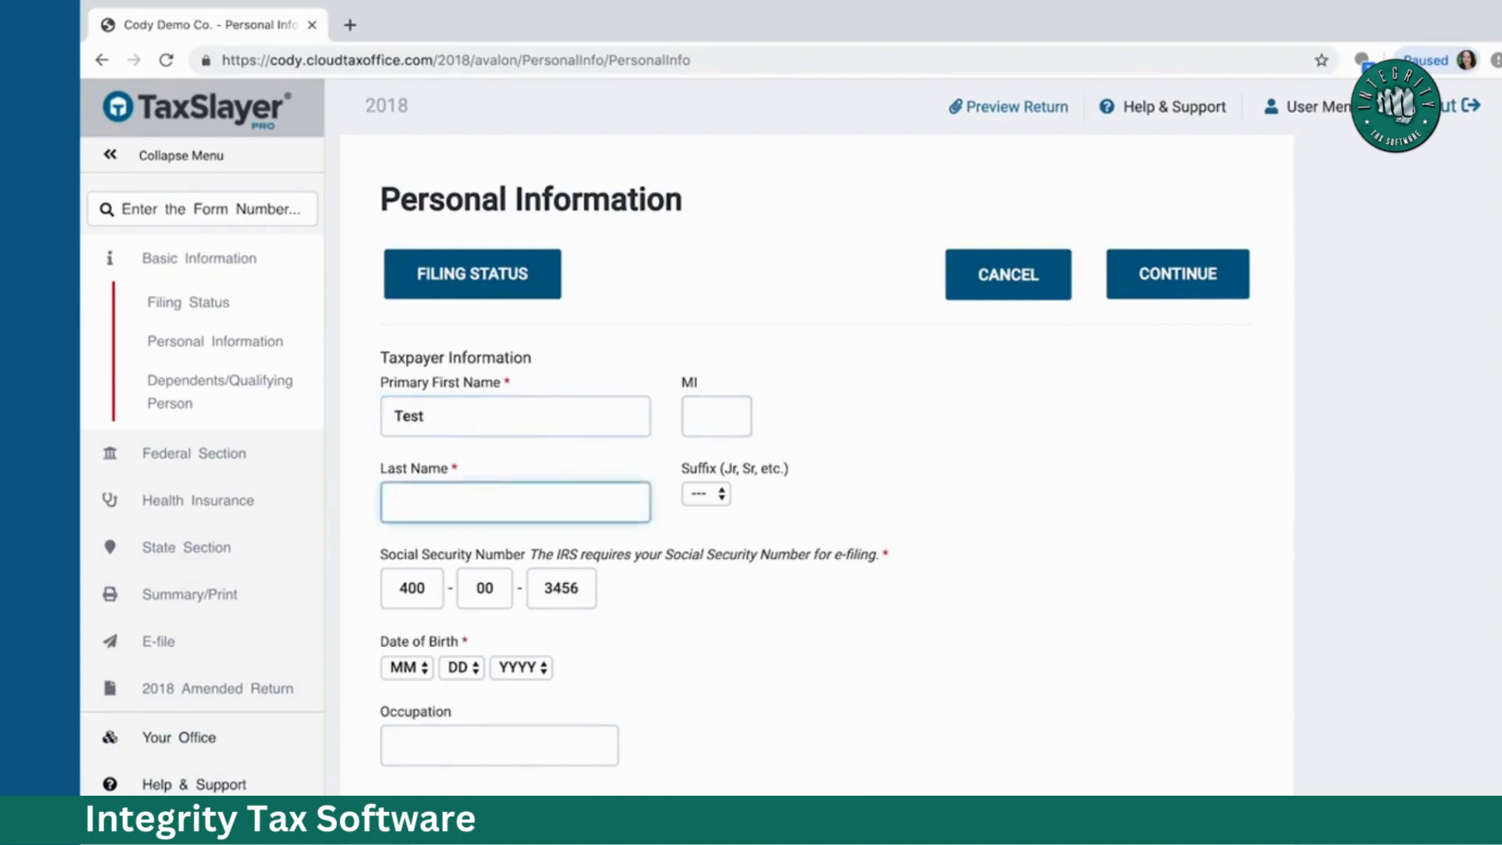
{"action": "type", "text": "S"}
{"action": "key", "text": "BackSpace"}
{"action": "type", "text": "Smith"}
Step: Set the taxpayer's date of birth to 1/1/1970
{"action": "scroll", "coordinate": [930, 521], "scroll_direction": "down", "scroll_amount": 3}
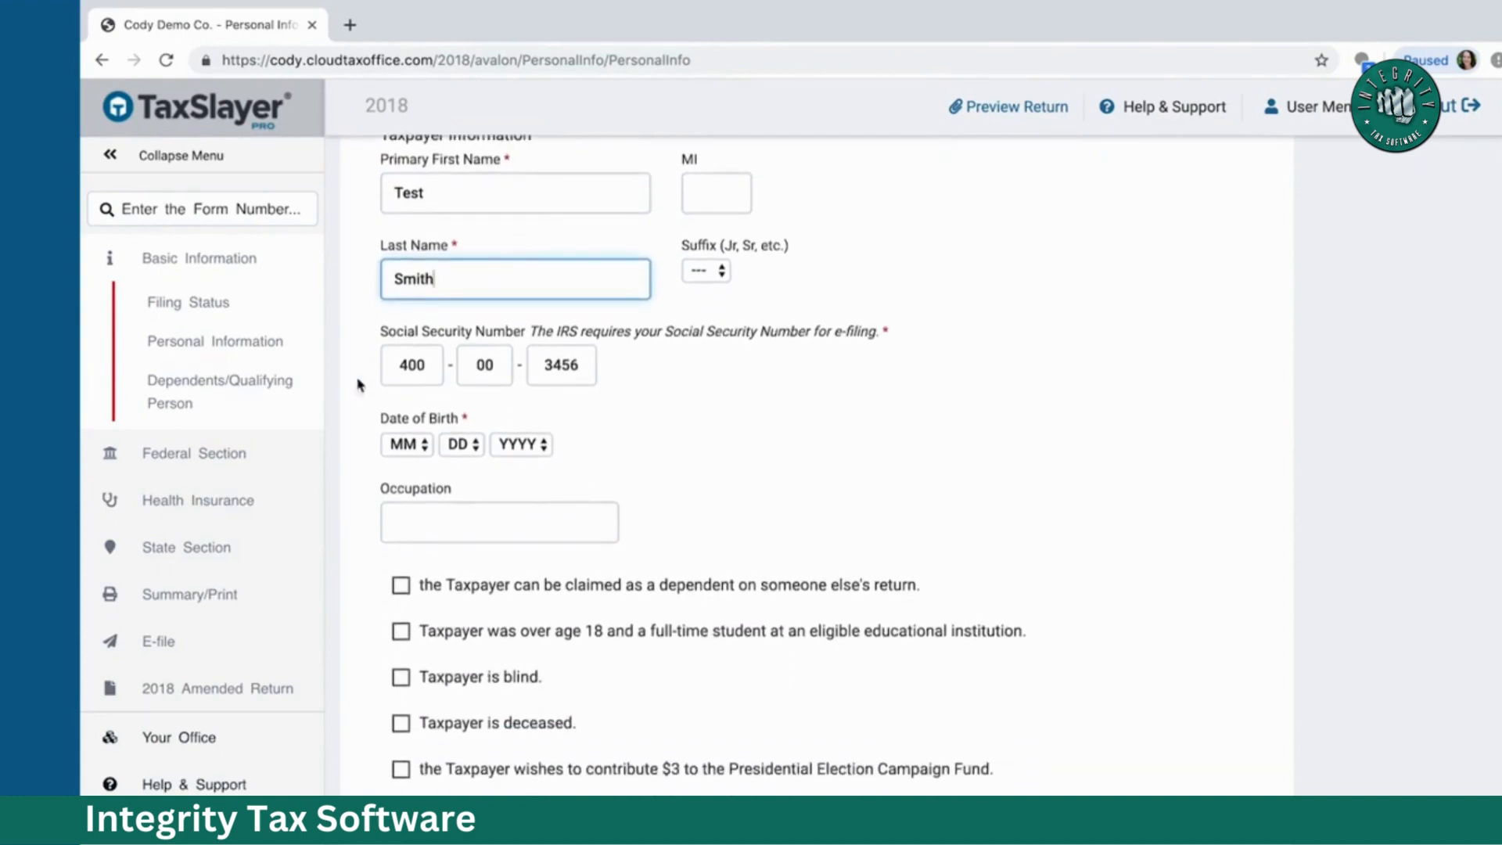
{"action": "left_click", "coordinate": [420, 446]}
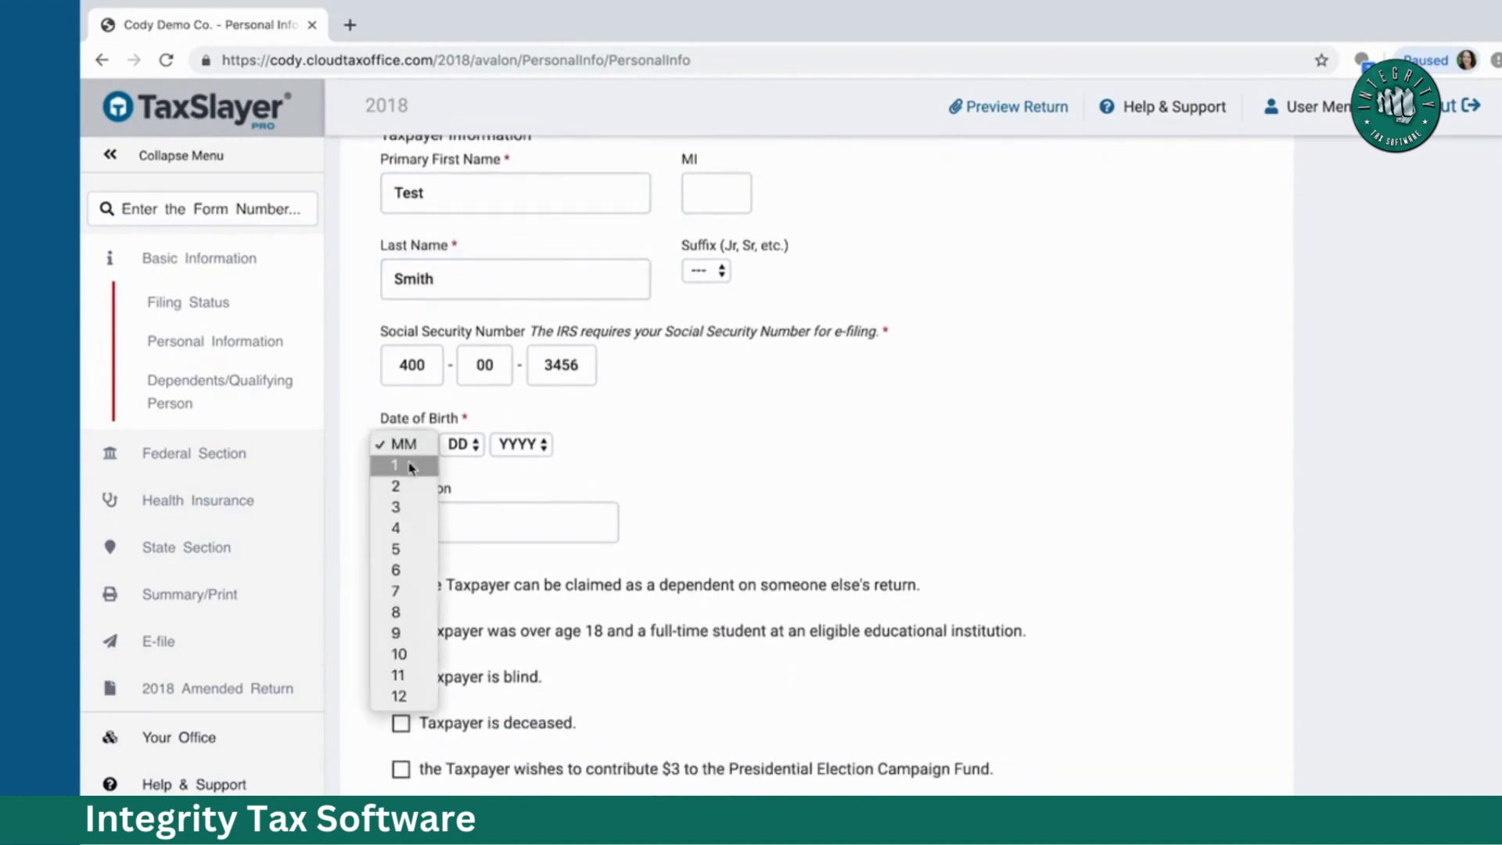
{"action": "left_click", "coordinate": [413, 466]}
{"action": "left_click", "coordinate": [461, 446]}
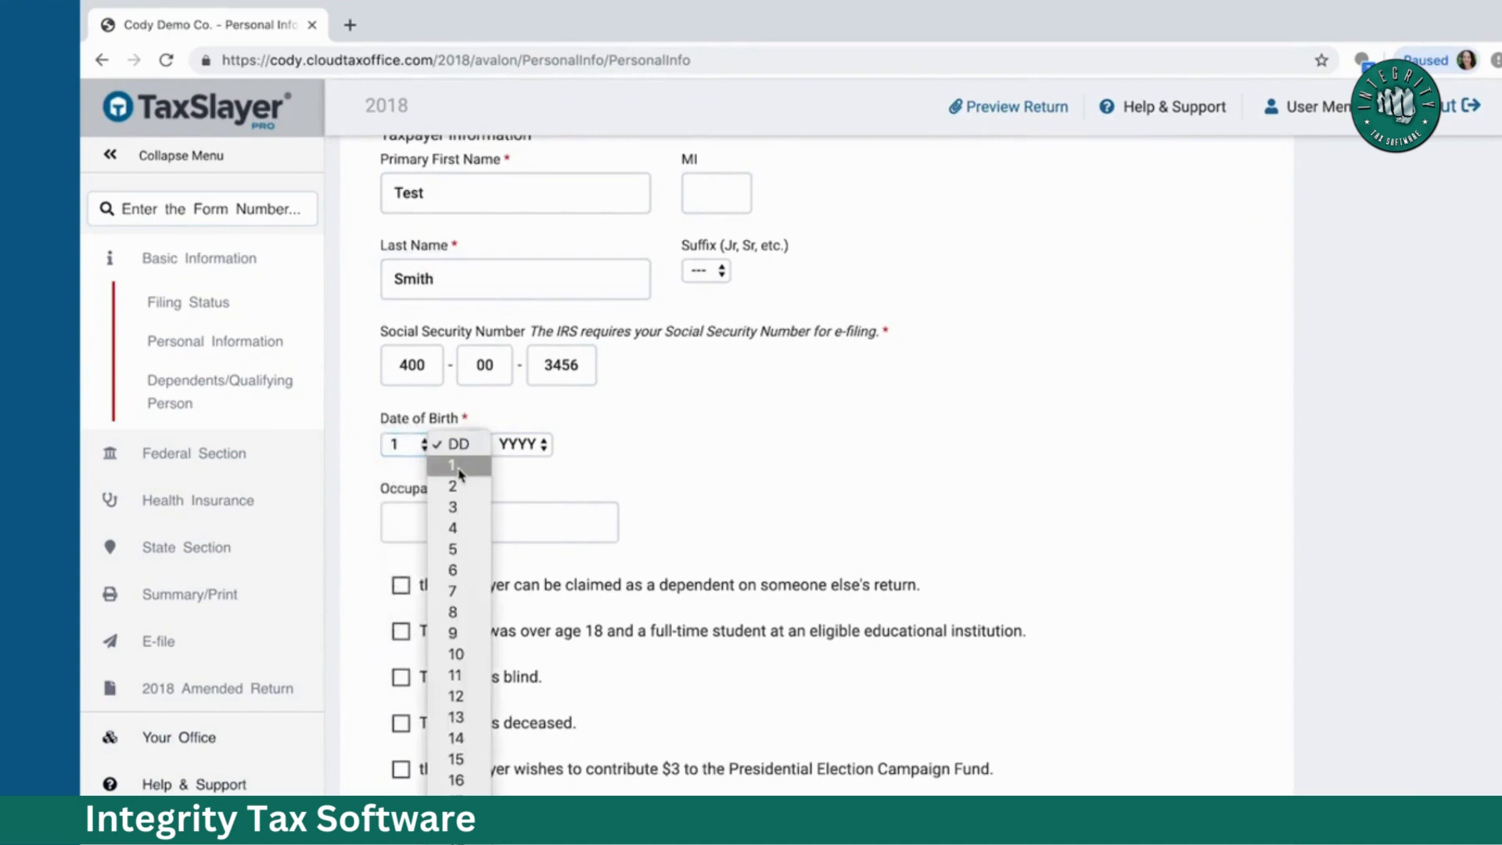
{"action": "left_click", "coordinate": [457, 466]}
{"action": "left_click", "coordinate": [520, 447]}
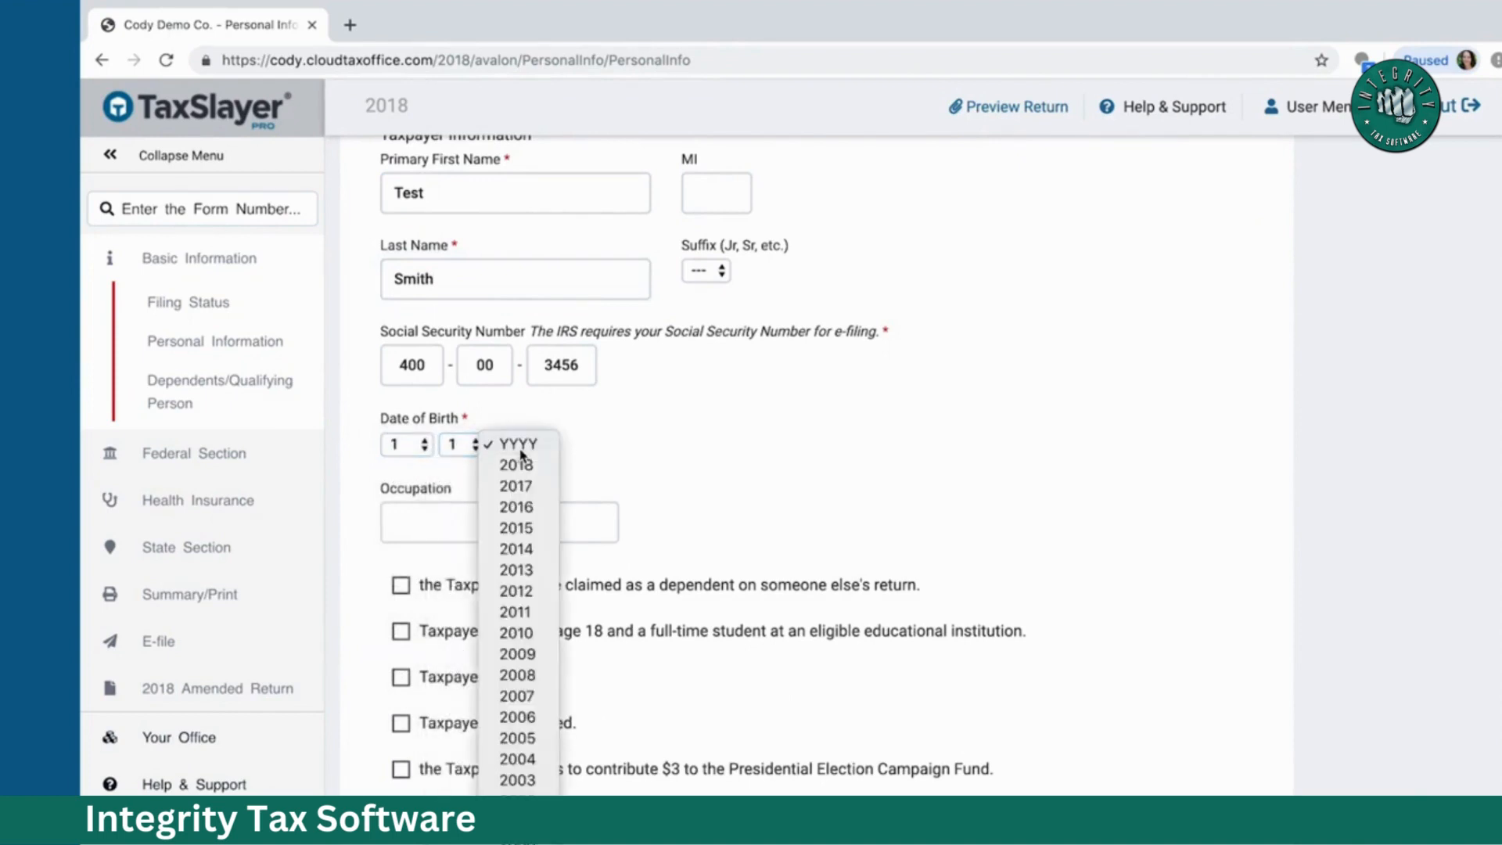
{"action": "scroll", "coordinate": [518, 470], "scroll_direction": "down", "scroll_amount": 5}
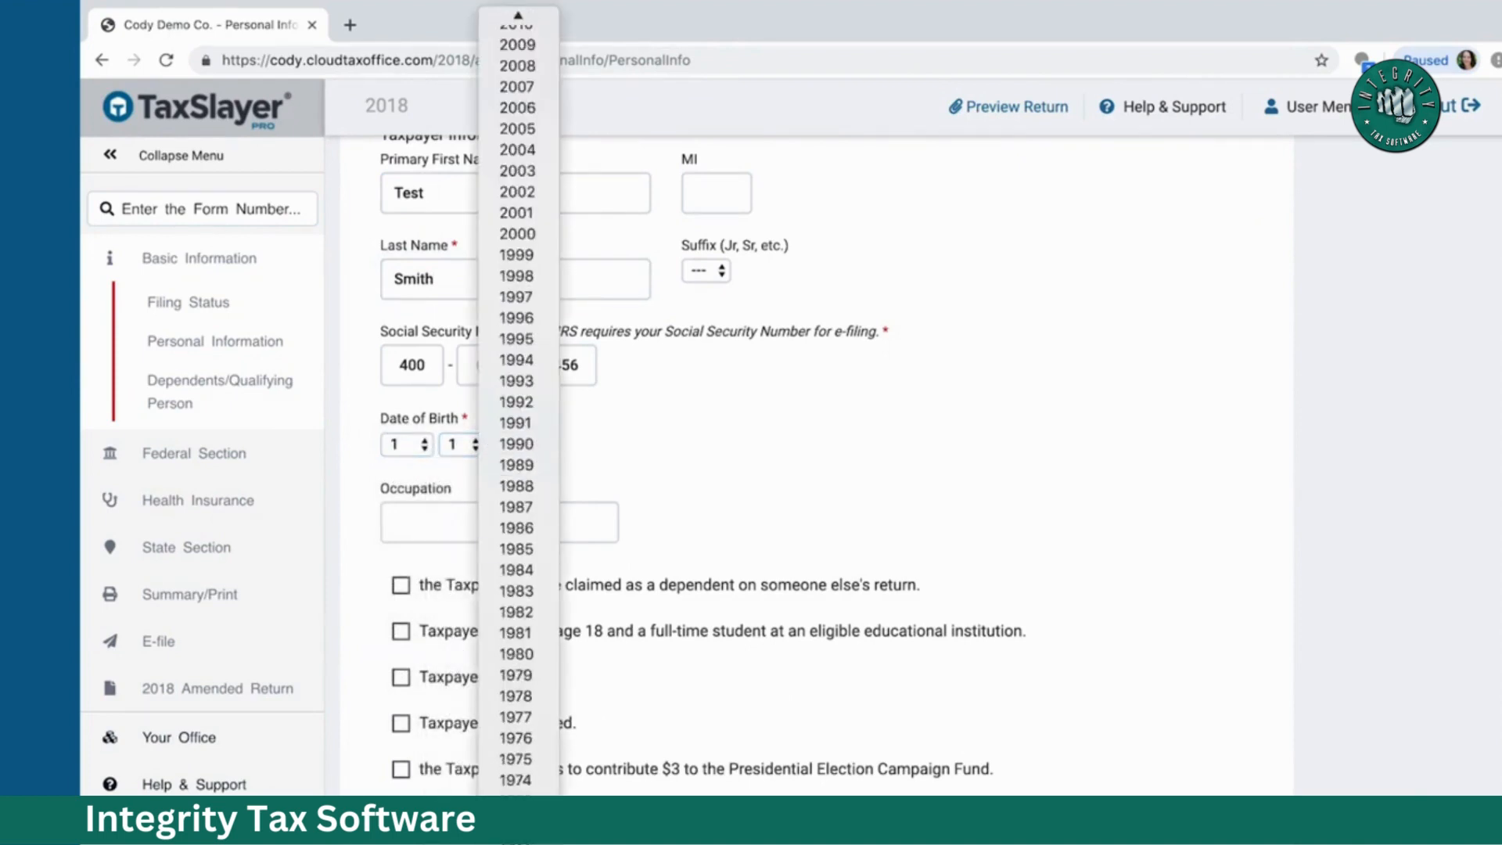
{"action": "scroll", "coordinate": [516, 438], "scroll_direction": "down", "scroll_amount": 5}
{"action": "left_click", "coordinate": [516, 440]}
Step: Enter Sales as the taxpayer's occupation
{"action": "left_click", "coordinate": [450, 509]}
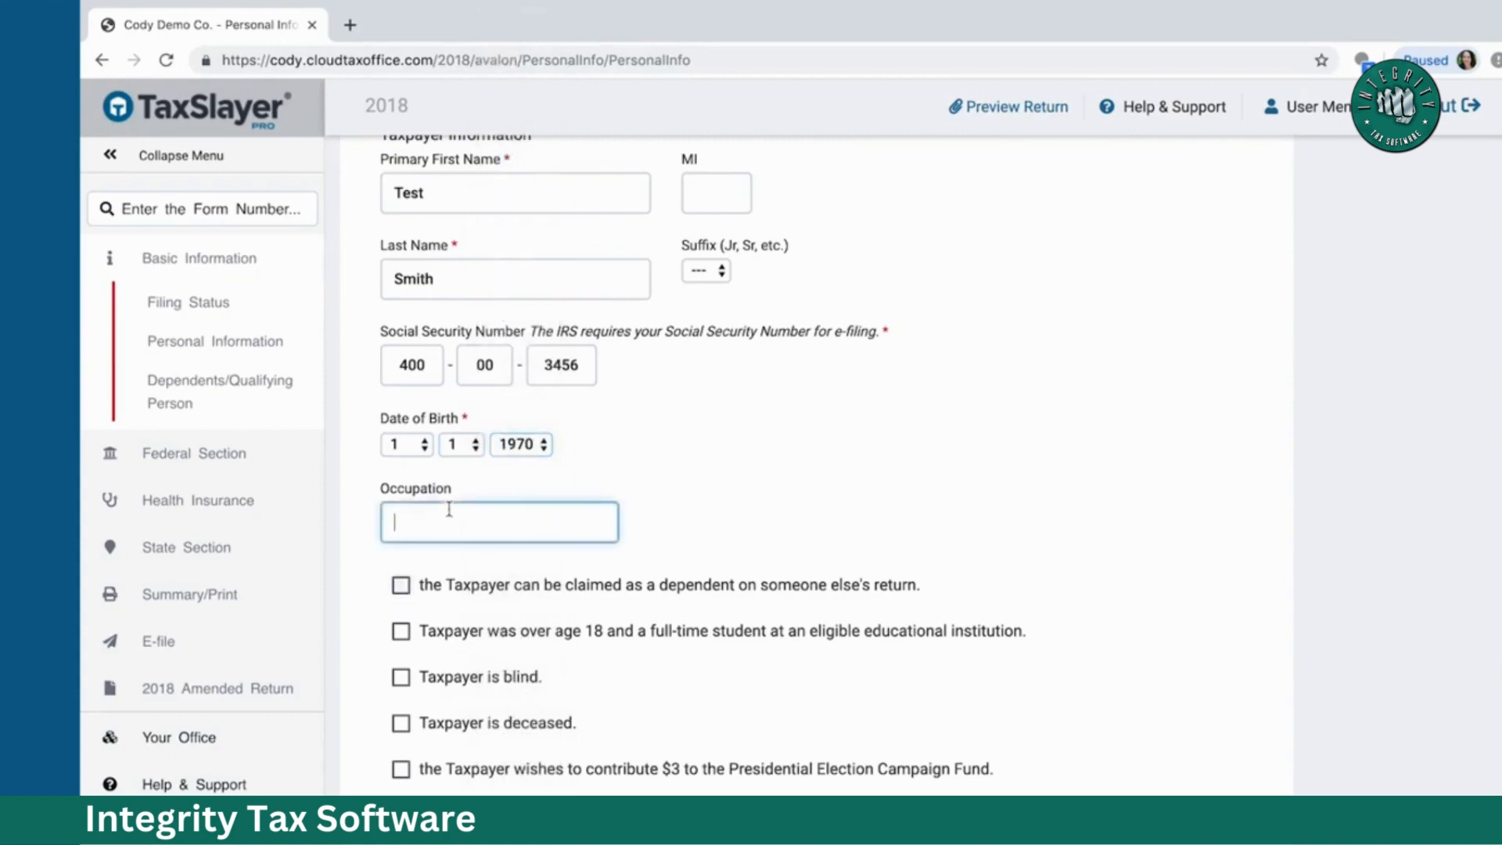
{"action": "type", "text": "Sales"}
{"action": "scroll", "coordinate": [675, 479], "scroll_direction": "down", "scroll_amount": 5}
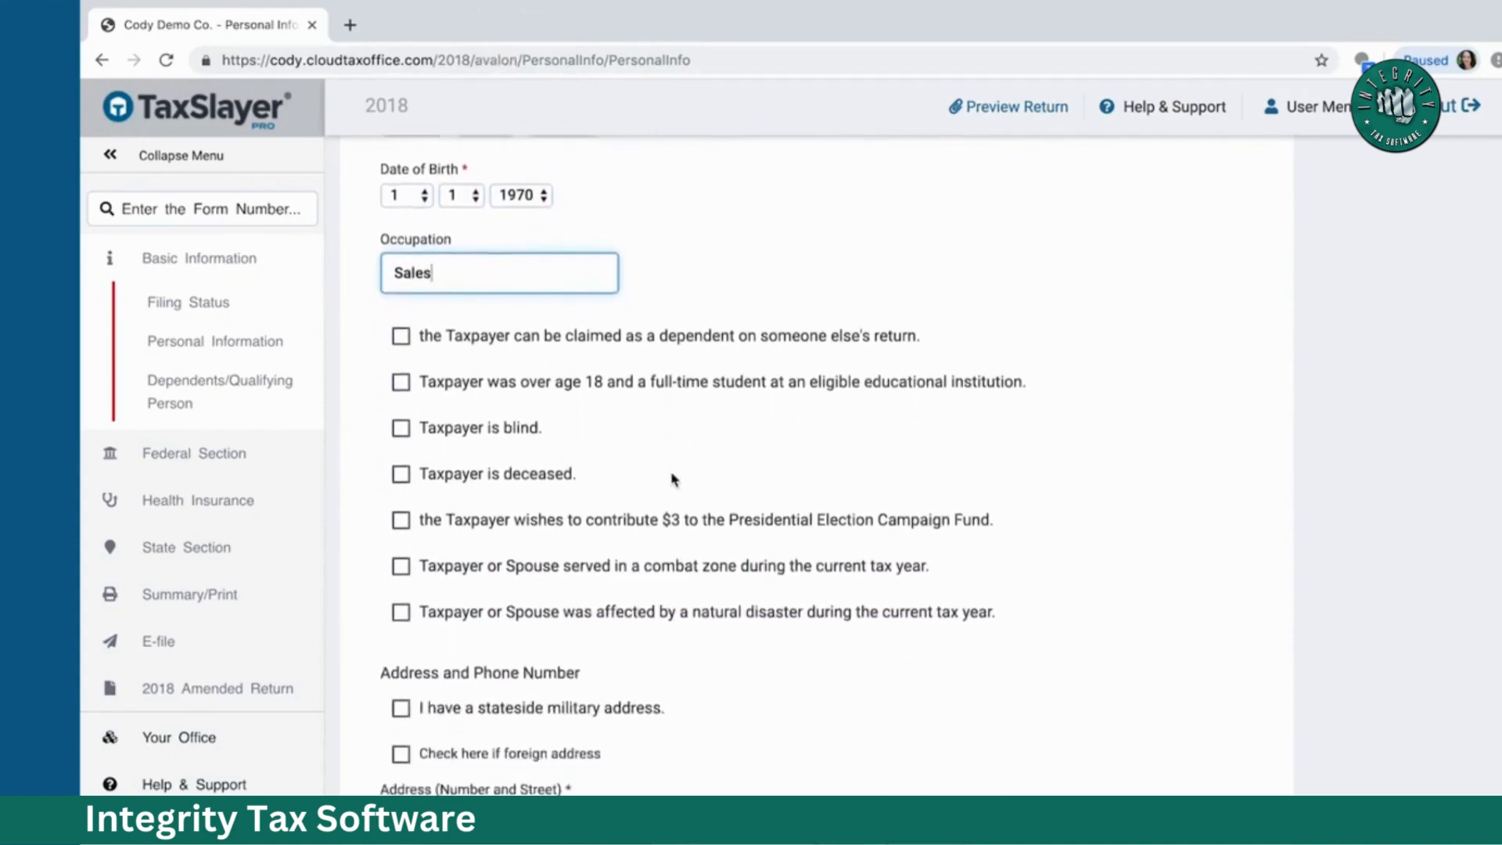
{"action": "scroll", "coordinate": [675, 480], "scroll_direction": "down", "scroll_amount": 1}
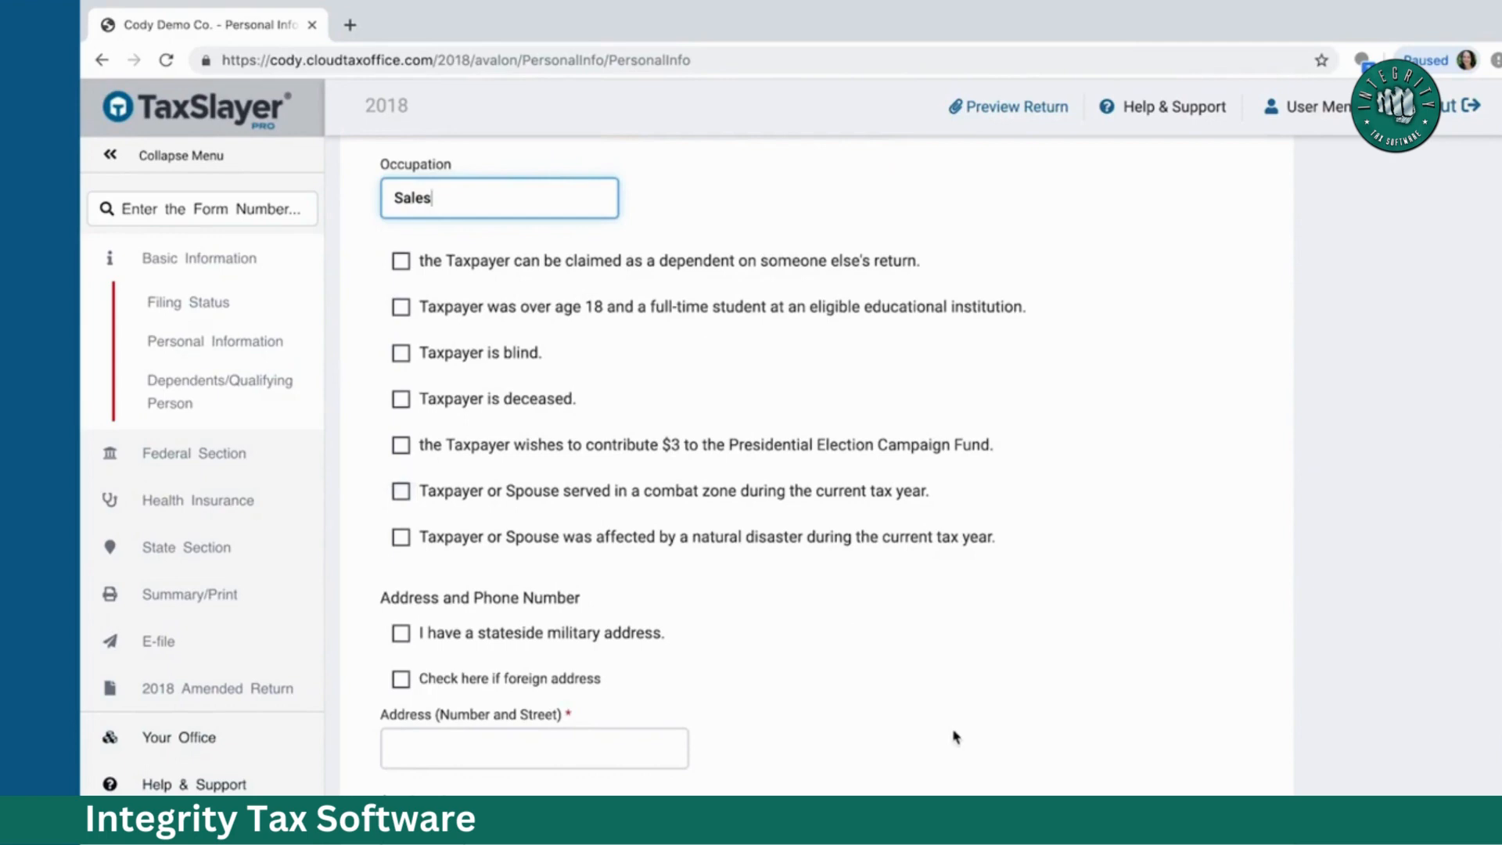
{"action": "scroll", "coordinate": [954, 736], "scroll_direction": "down", "scroll_amount": 2}
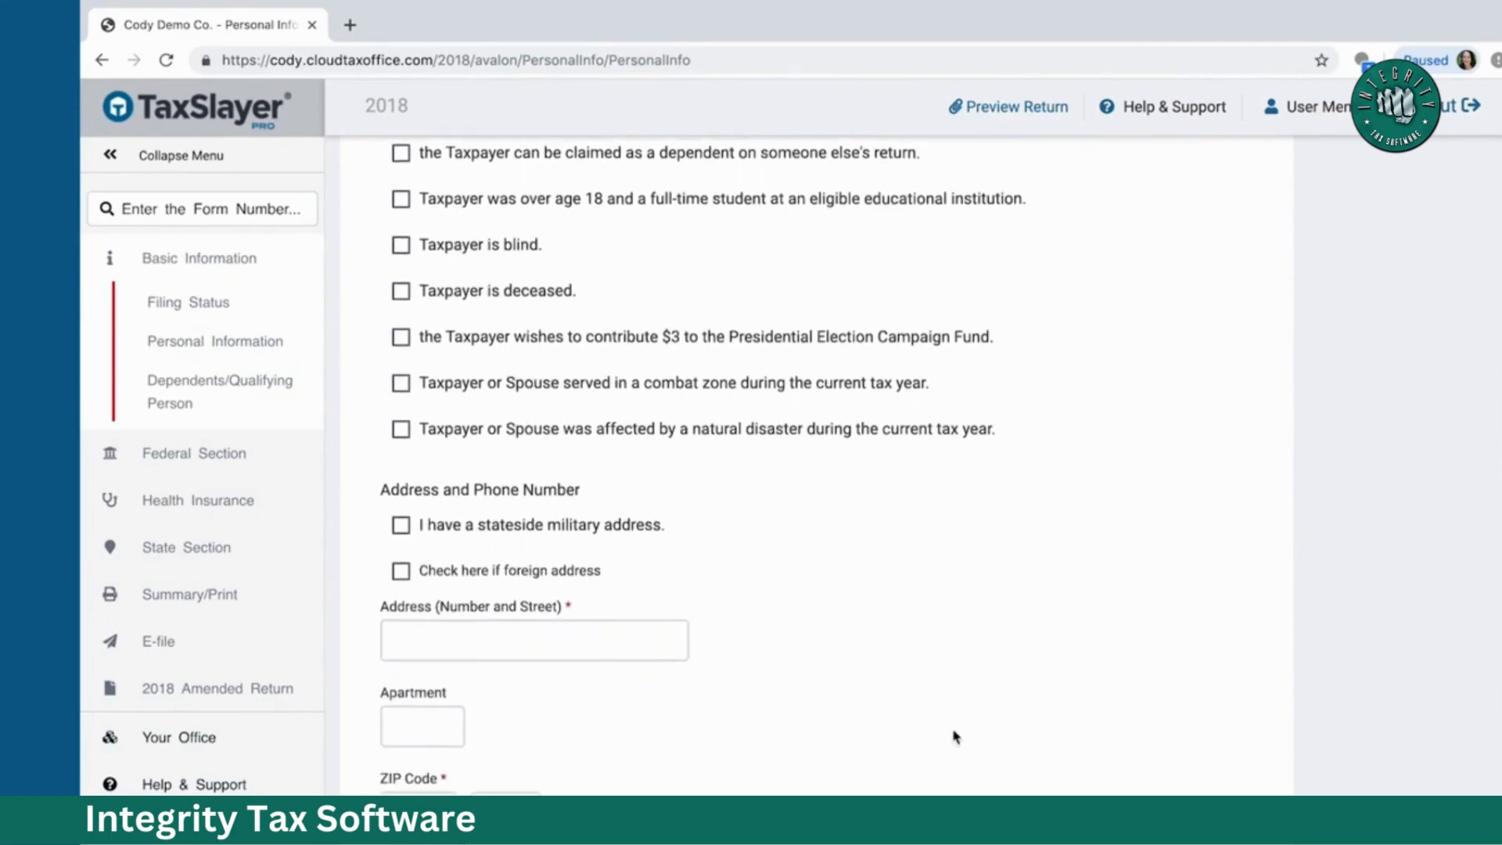
{"action": "scroll", "coordinate": [954, 736], "scroll_direction": "up", "scroll_amount": 1}
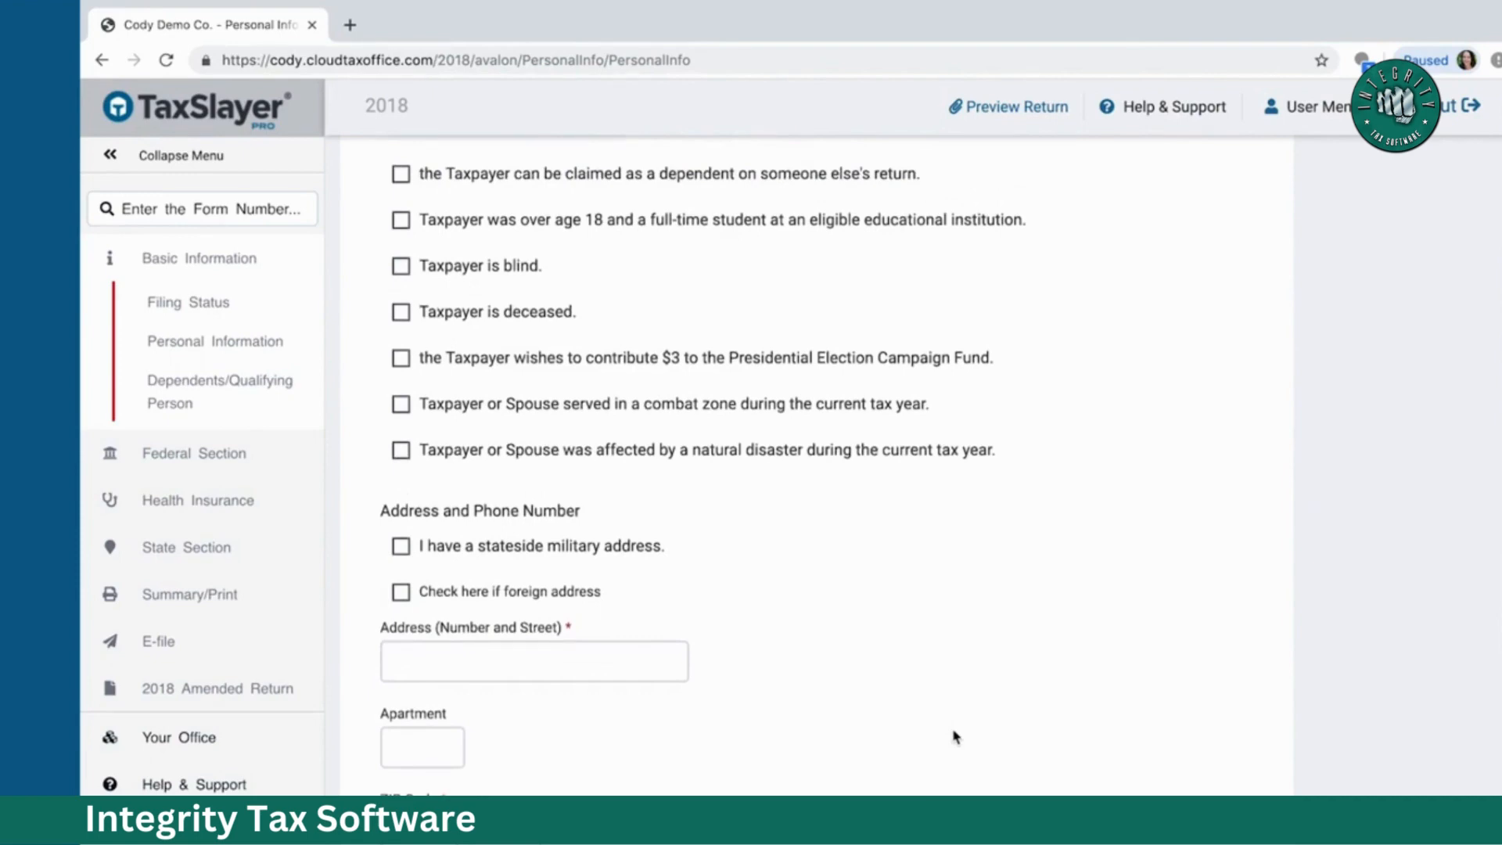
{"action": "scroll", "coordinate": [954, 736], "scroll_direction": "down", "scroll_amount": 5}
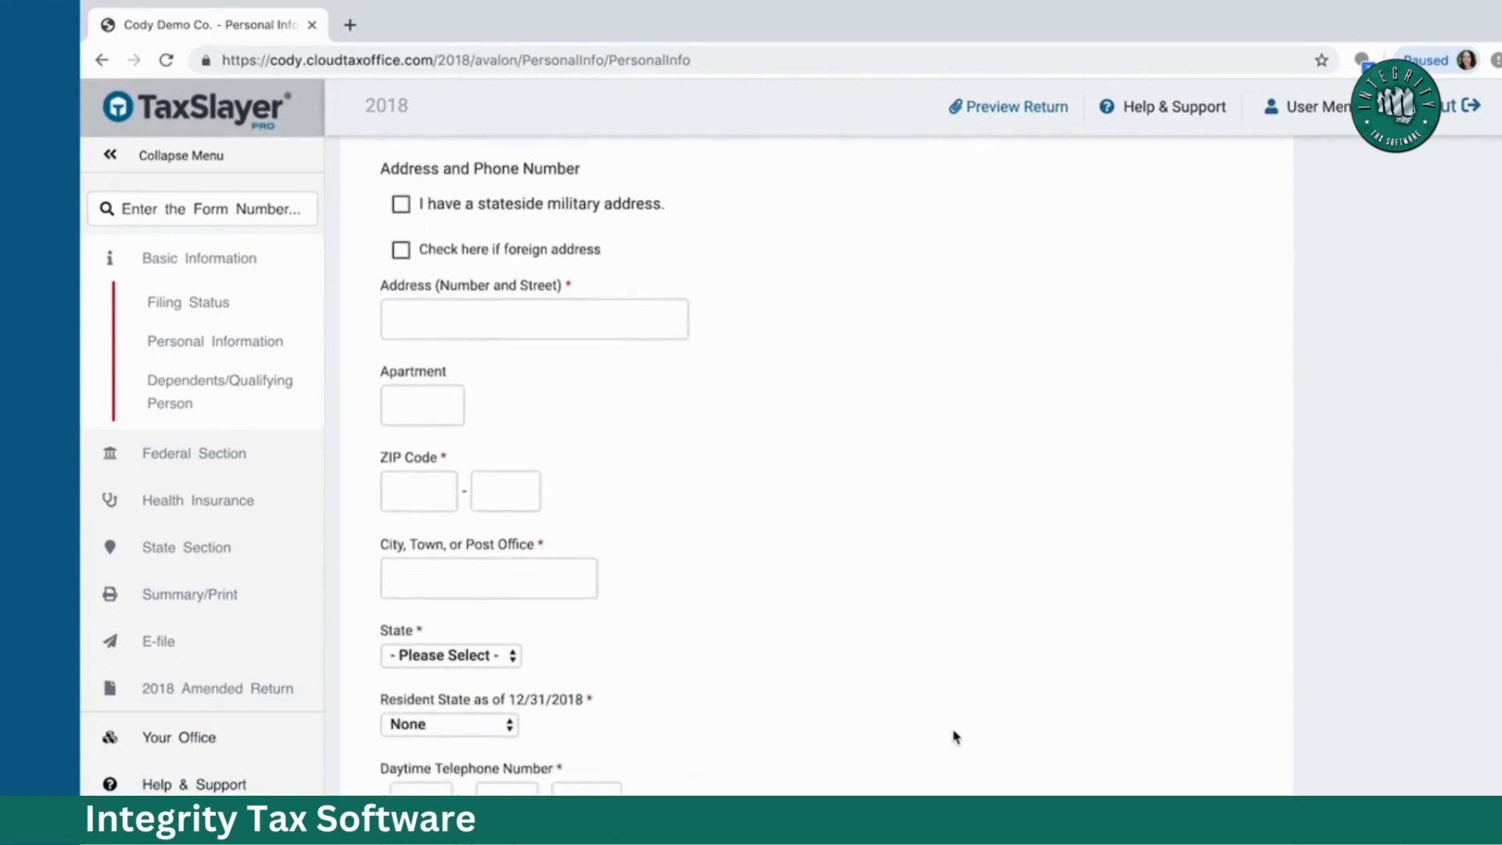
Step: Enter the taxpayer's street address and ZIP code so city and state auto-fill
{"action": "left_click", "coordinate": [561, 265]}
{"action": "type", "text": "1"}
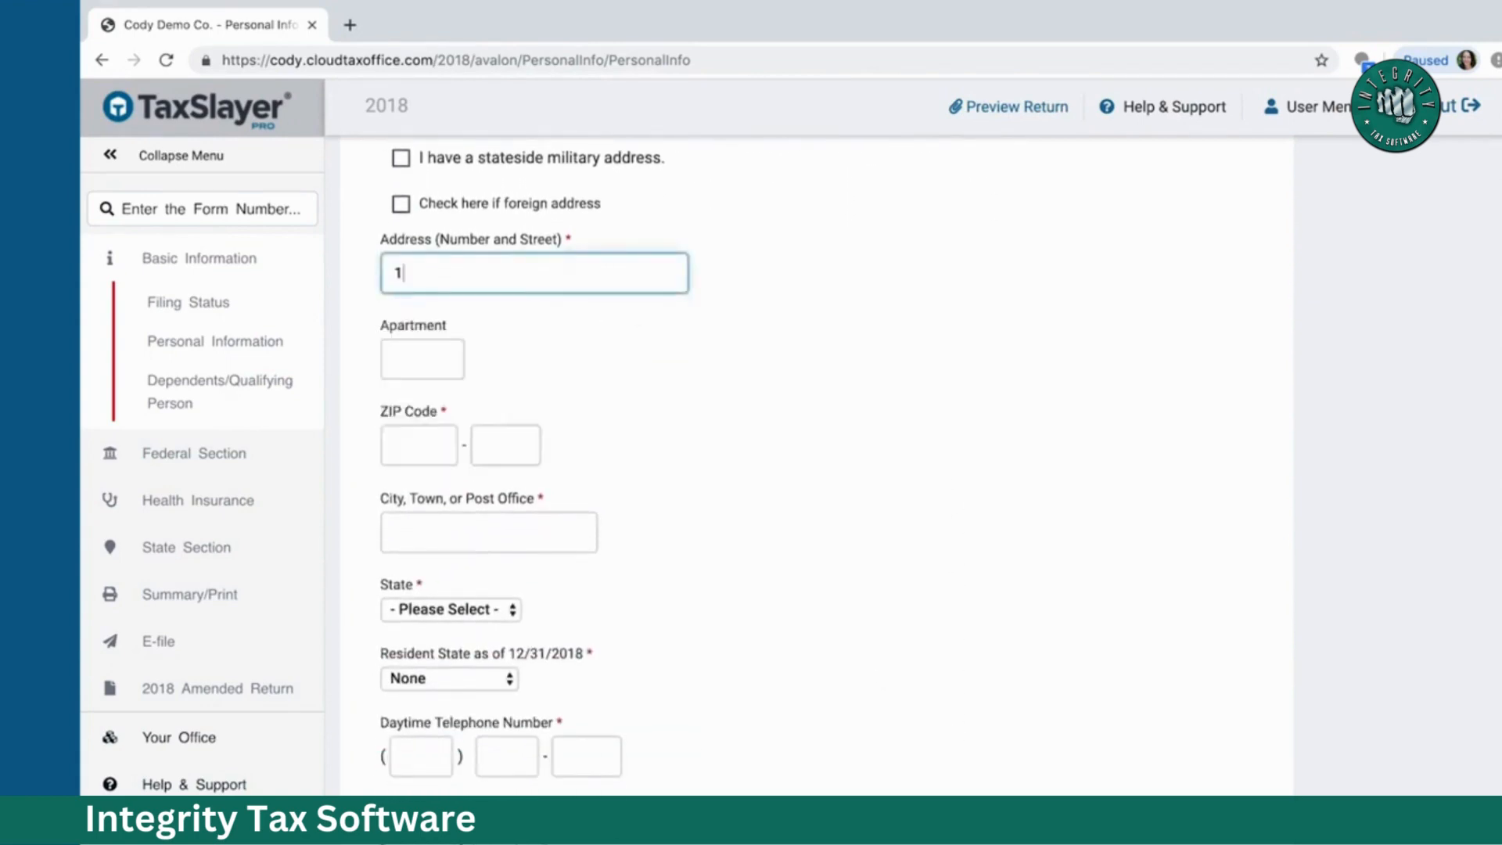
{"action": "type", "text": "23 The St"}
{"action": "key", "text": "Tab"}
{"action": "key", "text": "Tab"}
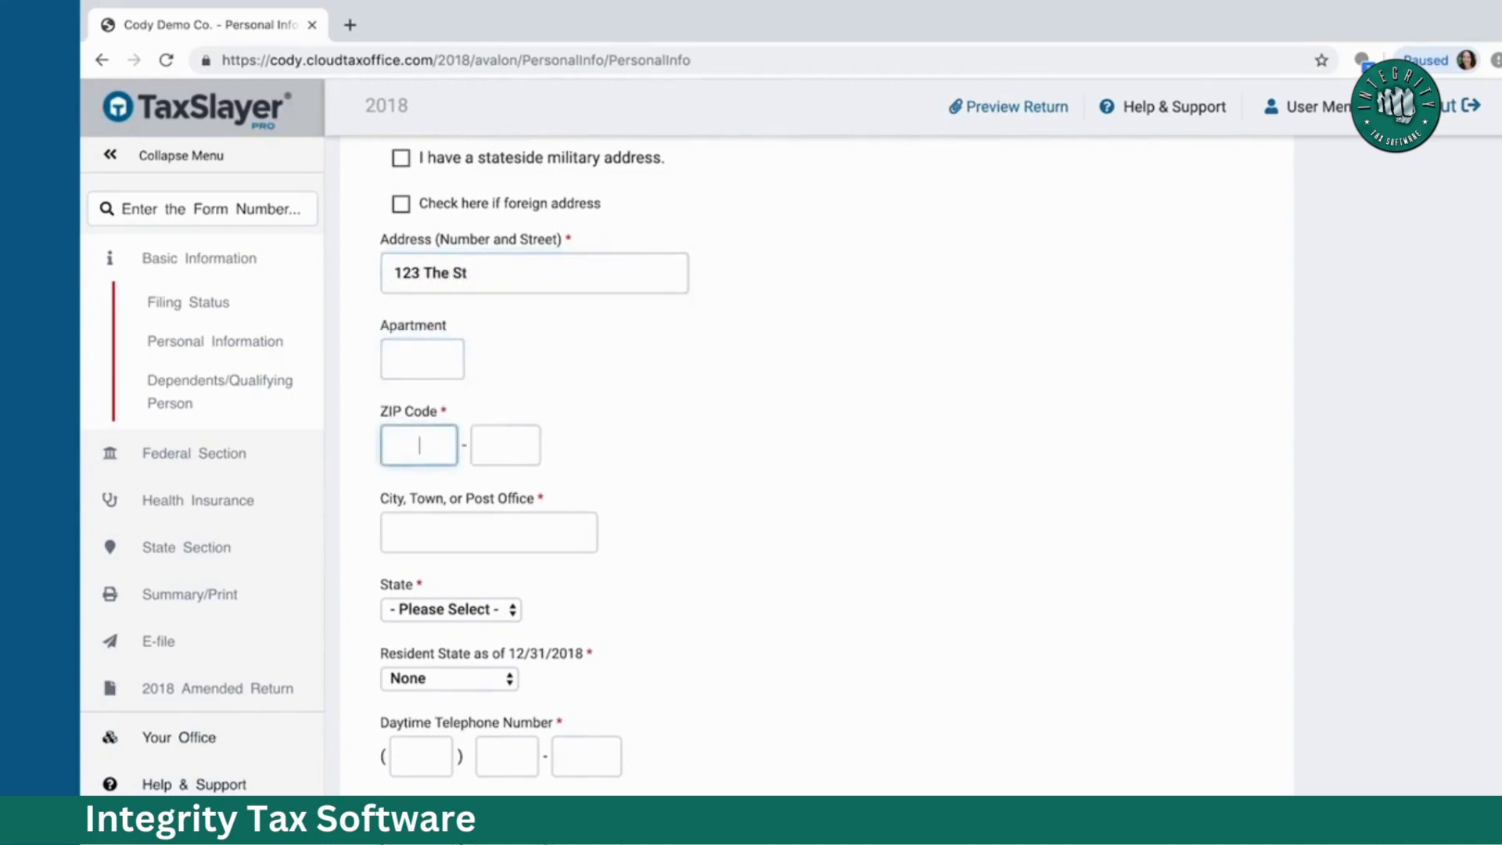
{"action": "type", "text": "30909"}
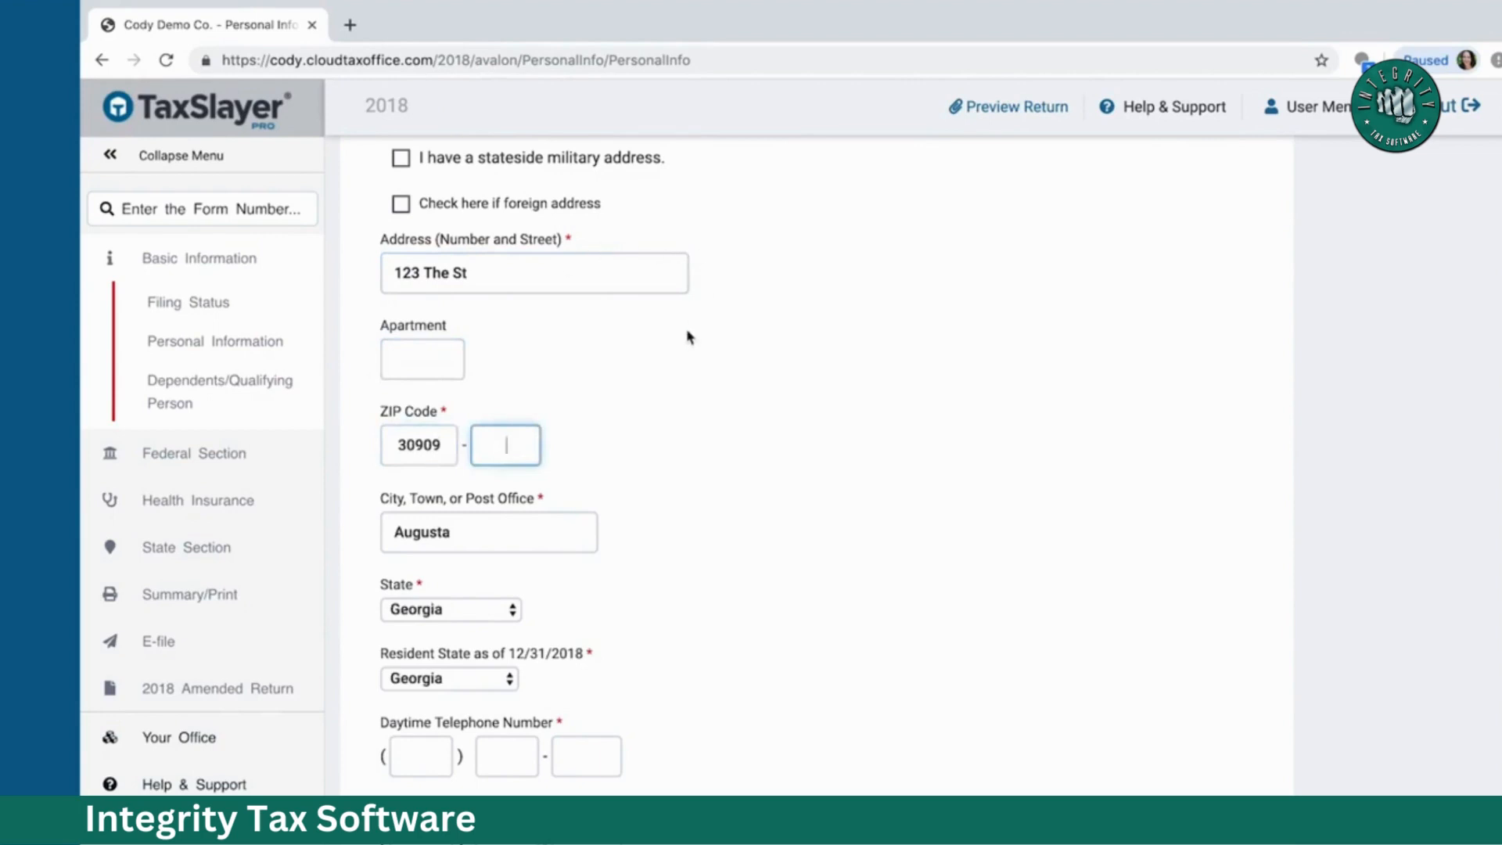
Step: Add the taxpayer's daytime phone number and save the personal information
{"action": "scroll", "coordinate": [688, 335], "scroll_direction": "down", "scroll_amount": 3}
{"action": "scroll", "coordinate": [687, 337], "scroll_direction": "down", "scroll_amount": 1}
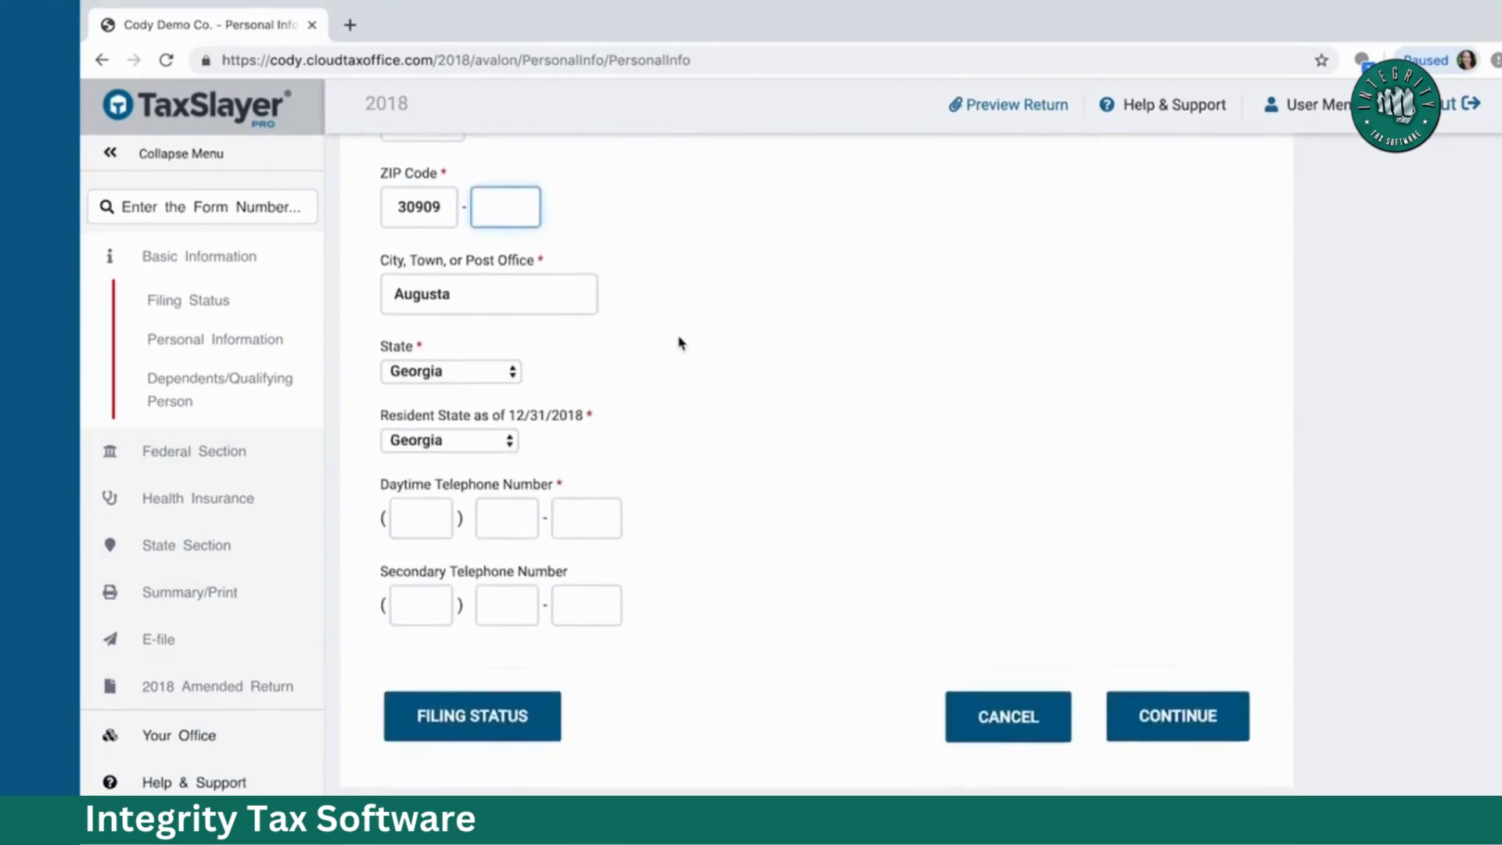
{"action": "left_click", "coordinate": [436, 512]}
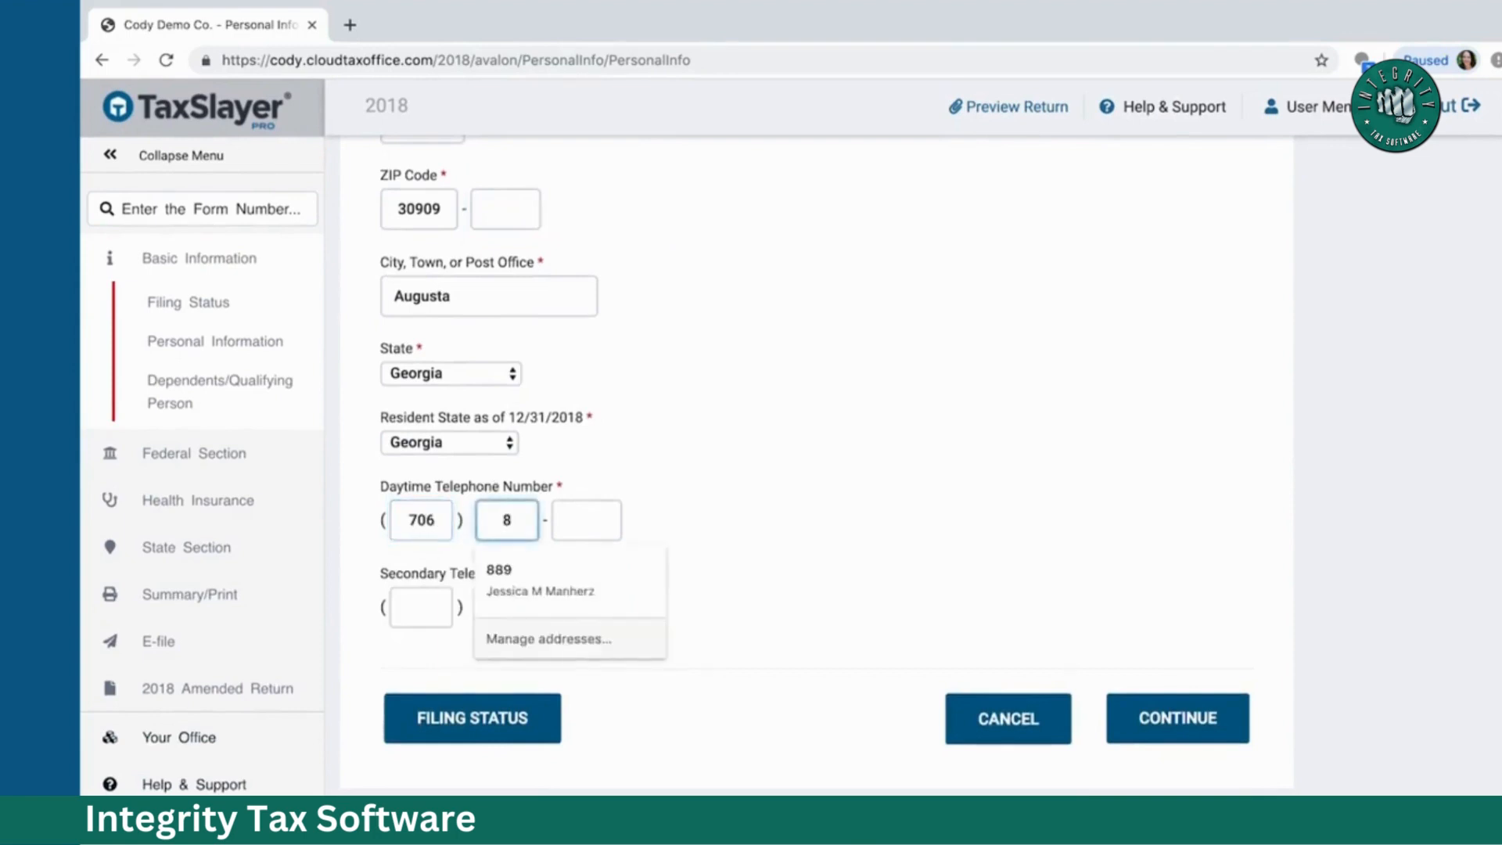
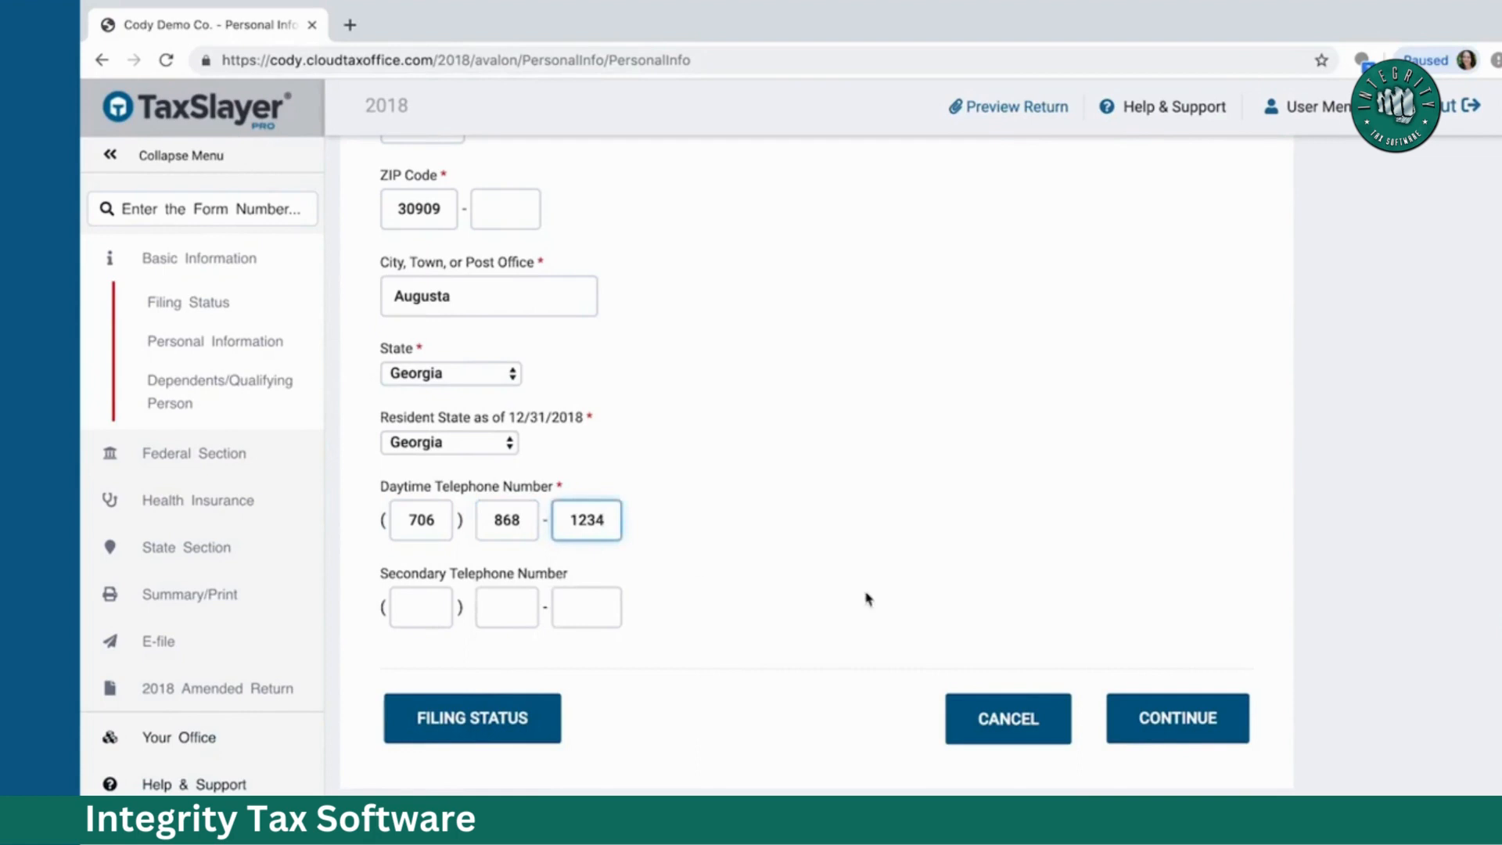
{"action": "left_click", "coordinate": [1147, 710]}
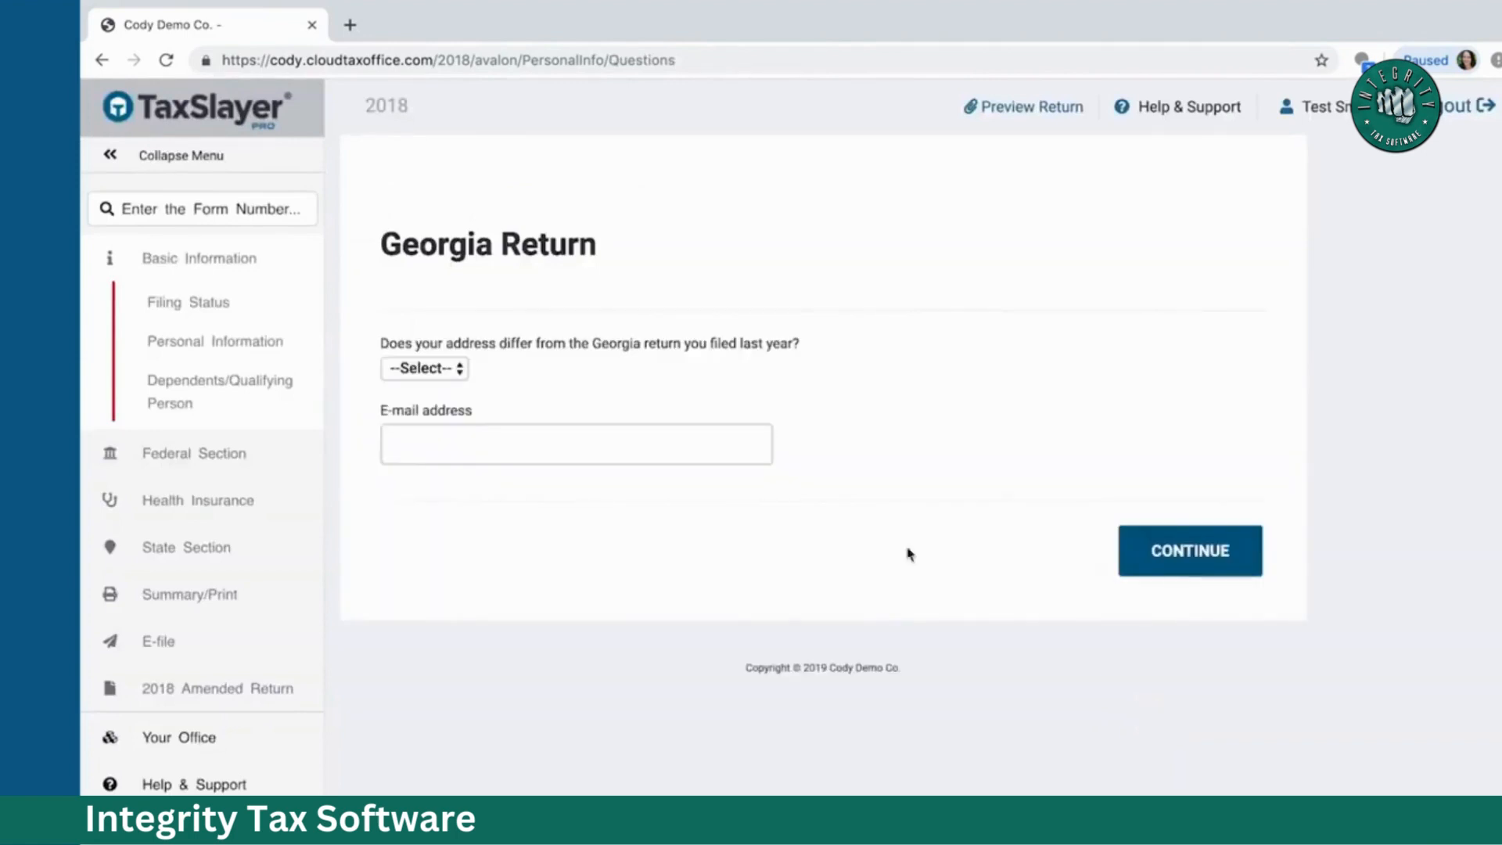
Step: Answer No to the Georgia address-change question, add the taxpayer's e-mail, and save
{"action": "left_click", "coordinate": [460, 375]}
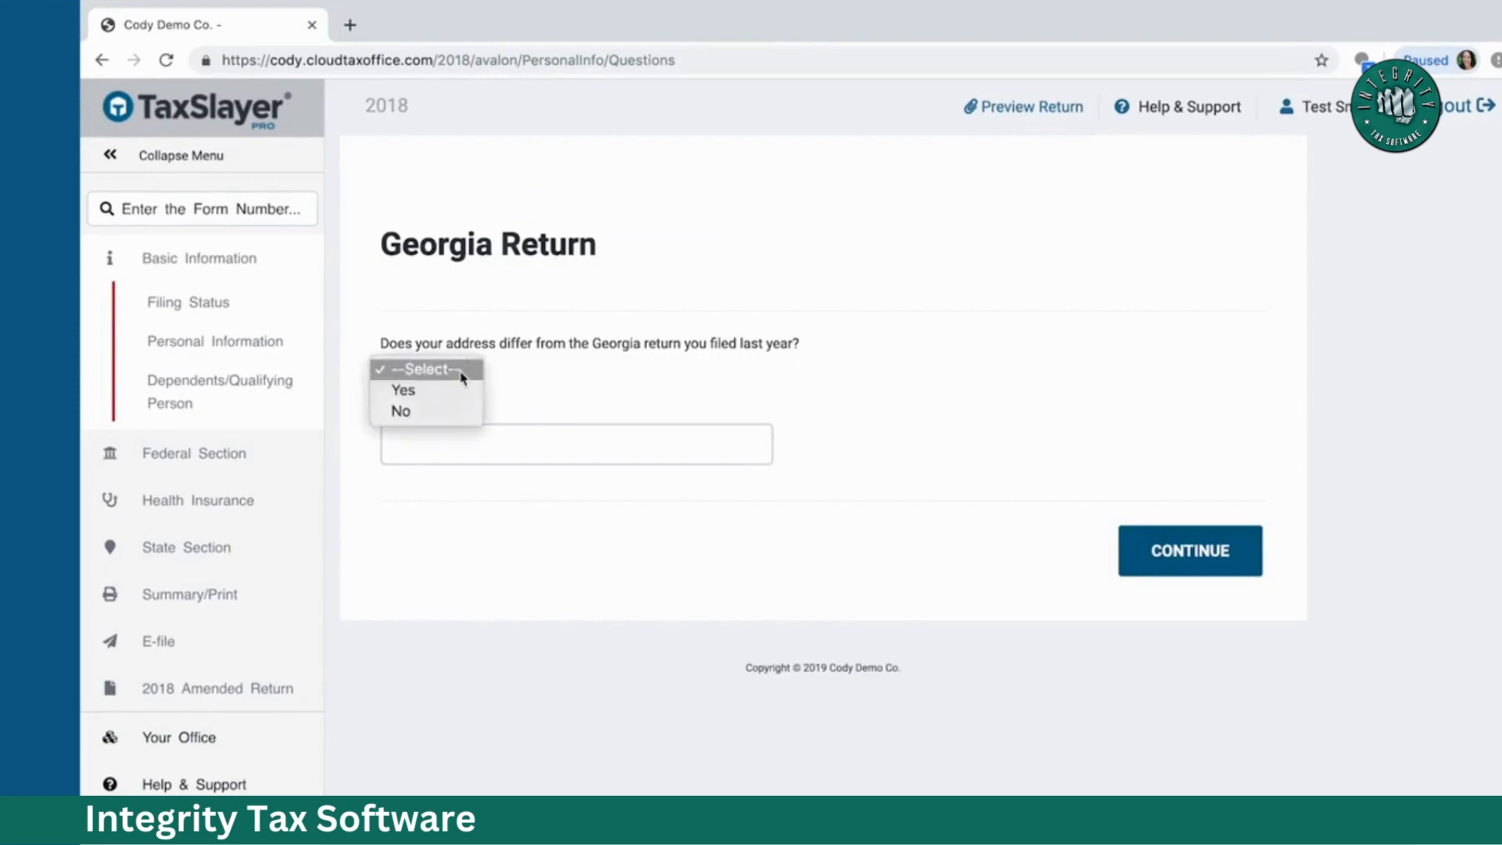
{"action": "left_click", "coordinate": [444, 410]}
{"action": "left_click", "coordinate": [411, 437]}
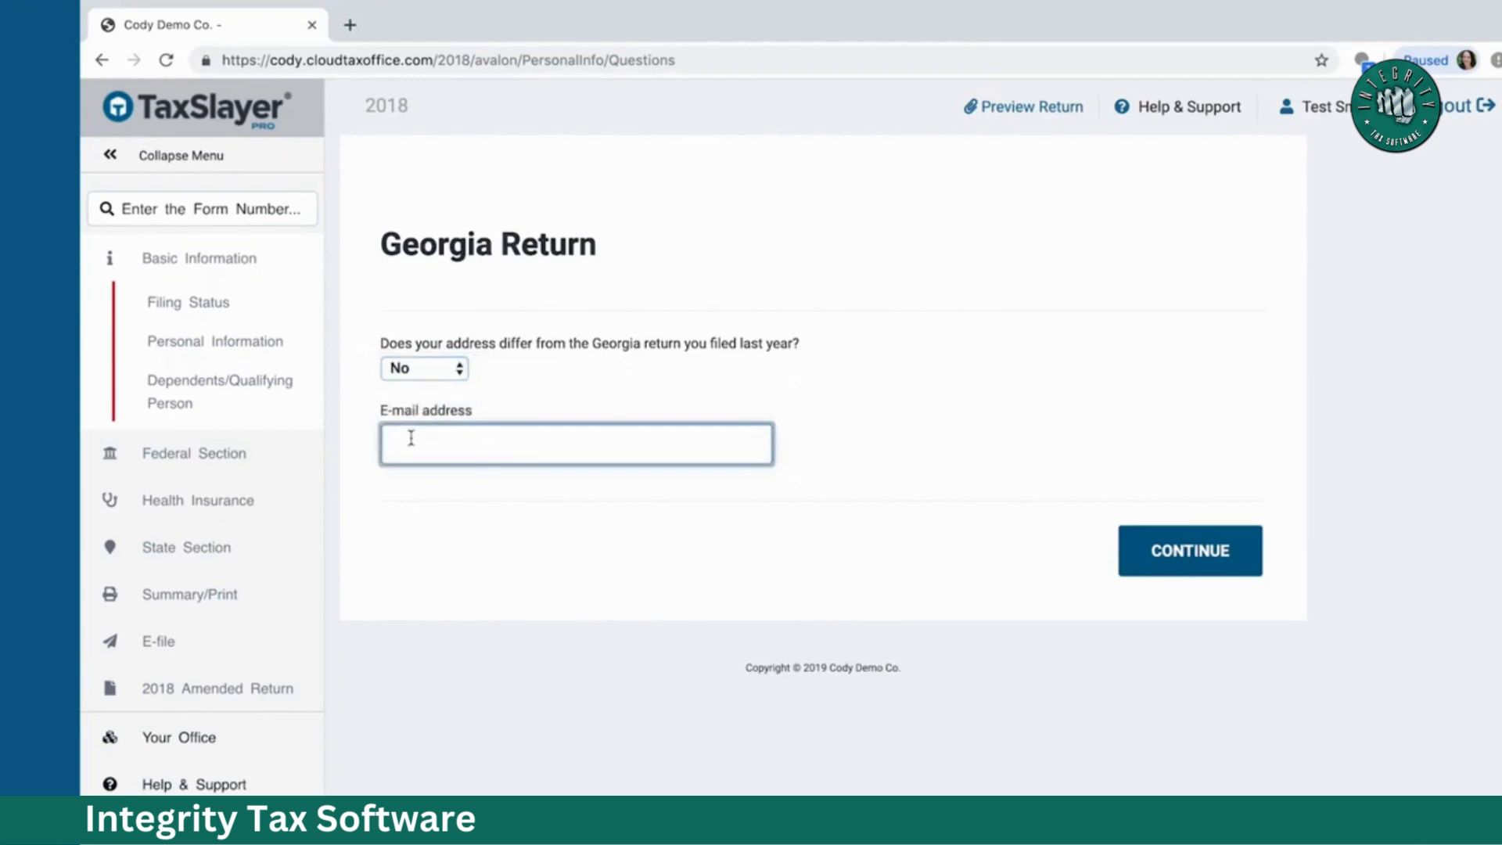
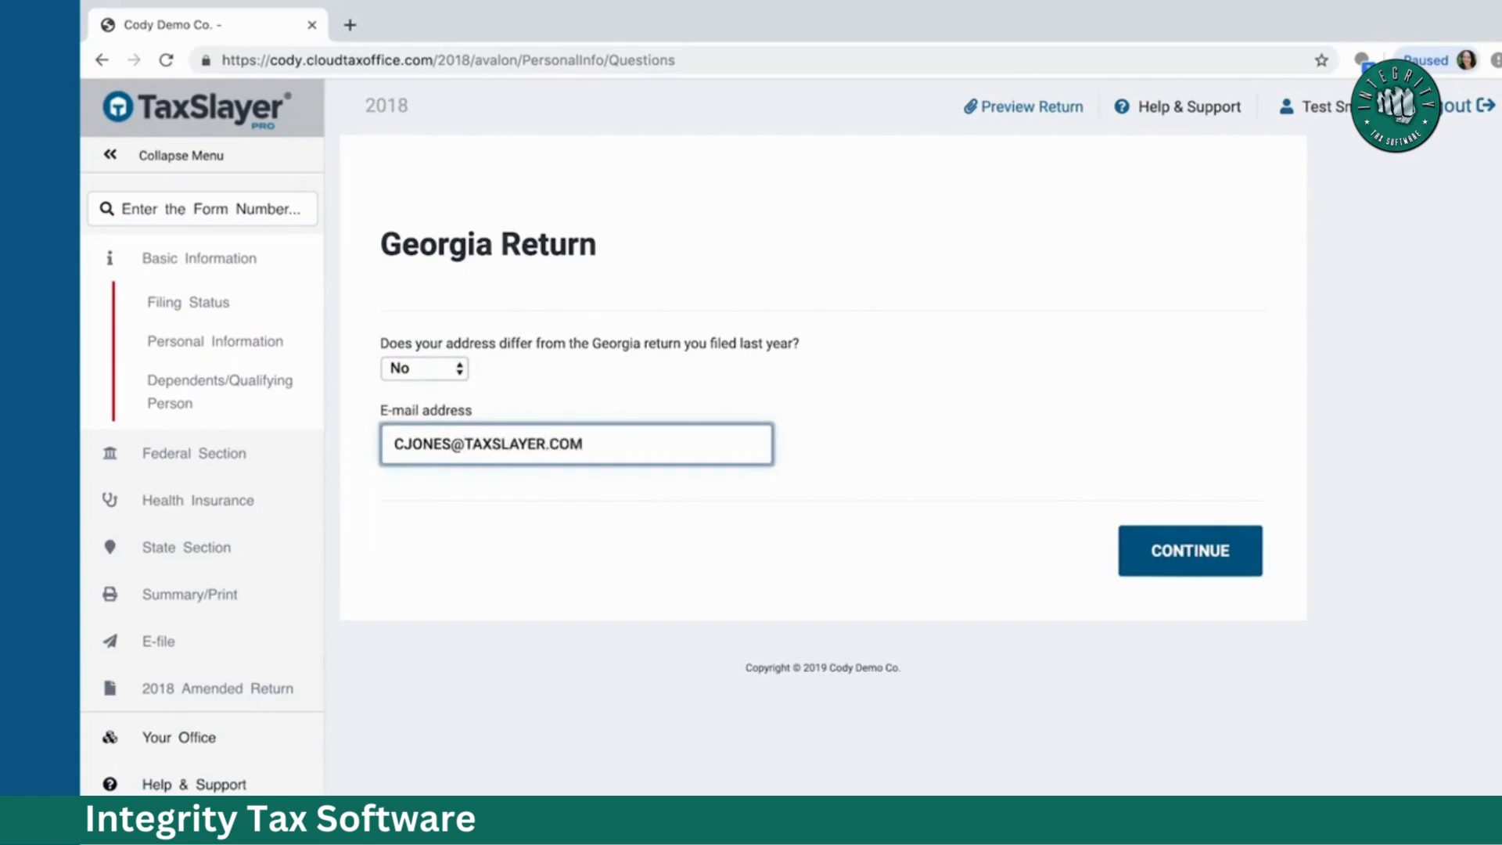
{"action": "left_click", "coordinate": [1176, 553]}
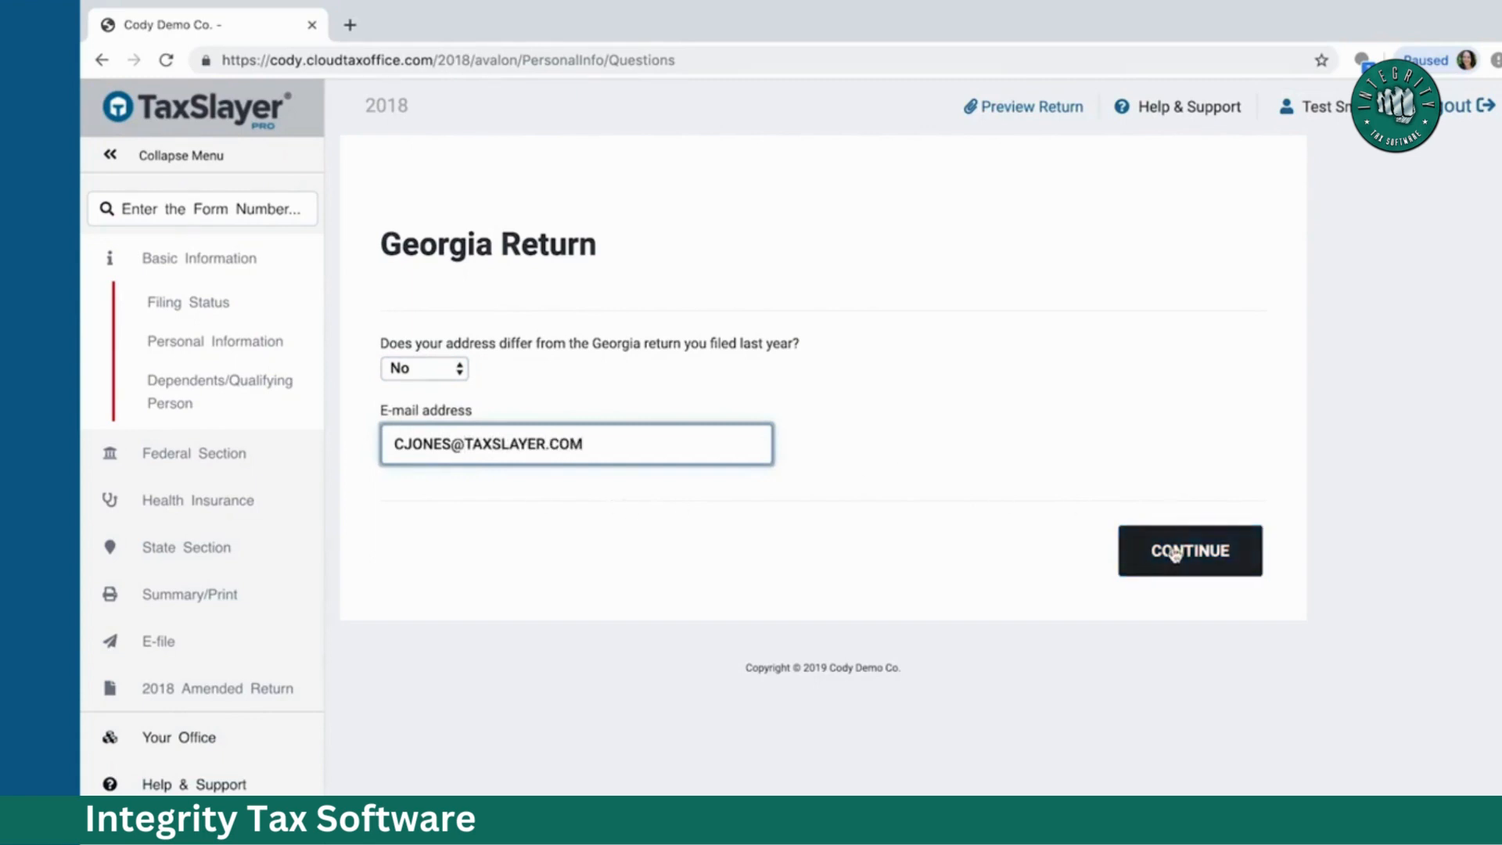
{"action": "left_click", "coordinate": [1176, 554]}
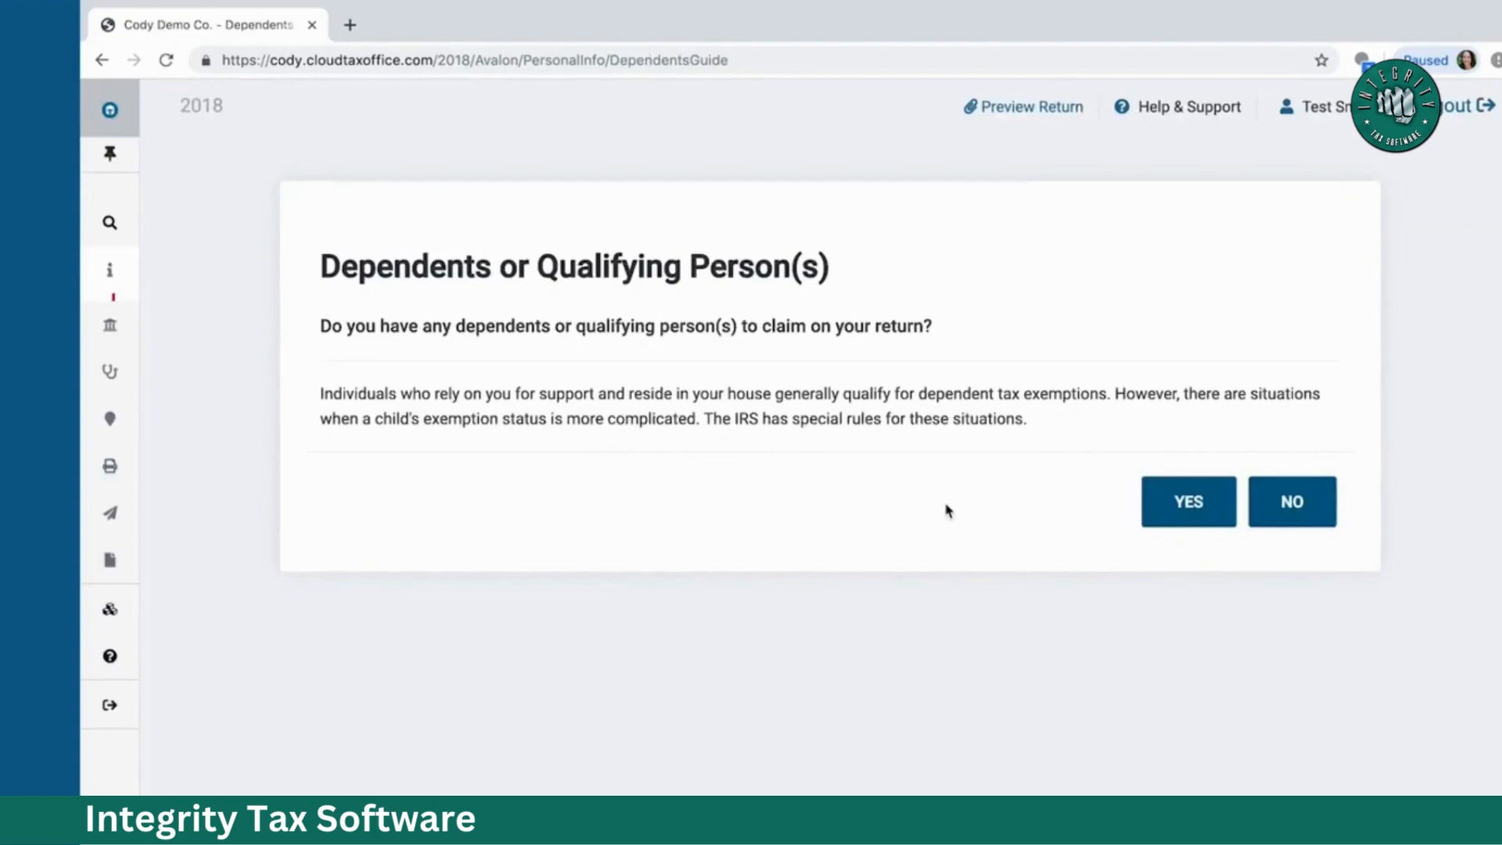
Step: Confirm there are dependents and enter the first dependent's first and last name
{"action": "left_click", "coordinate": [1191, 511]}
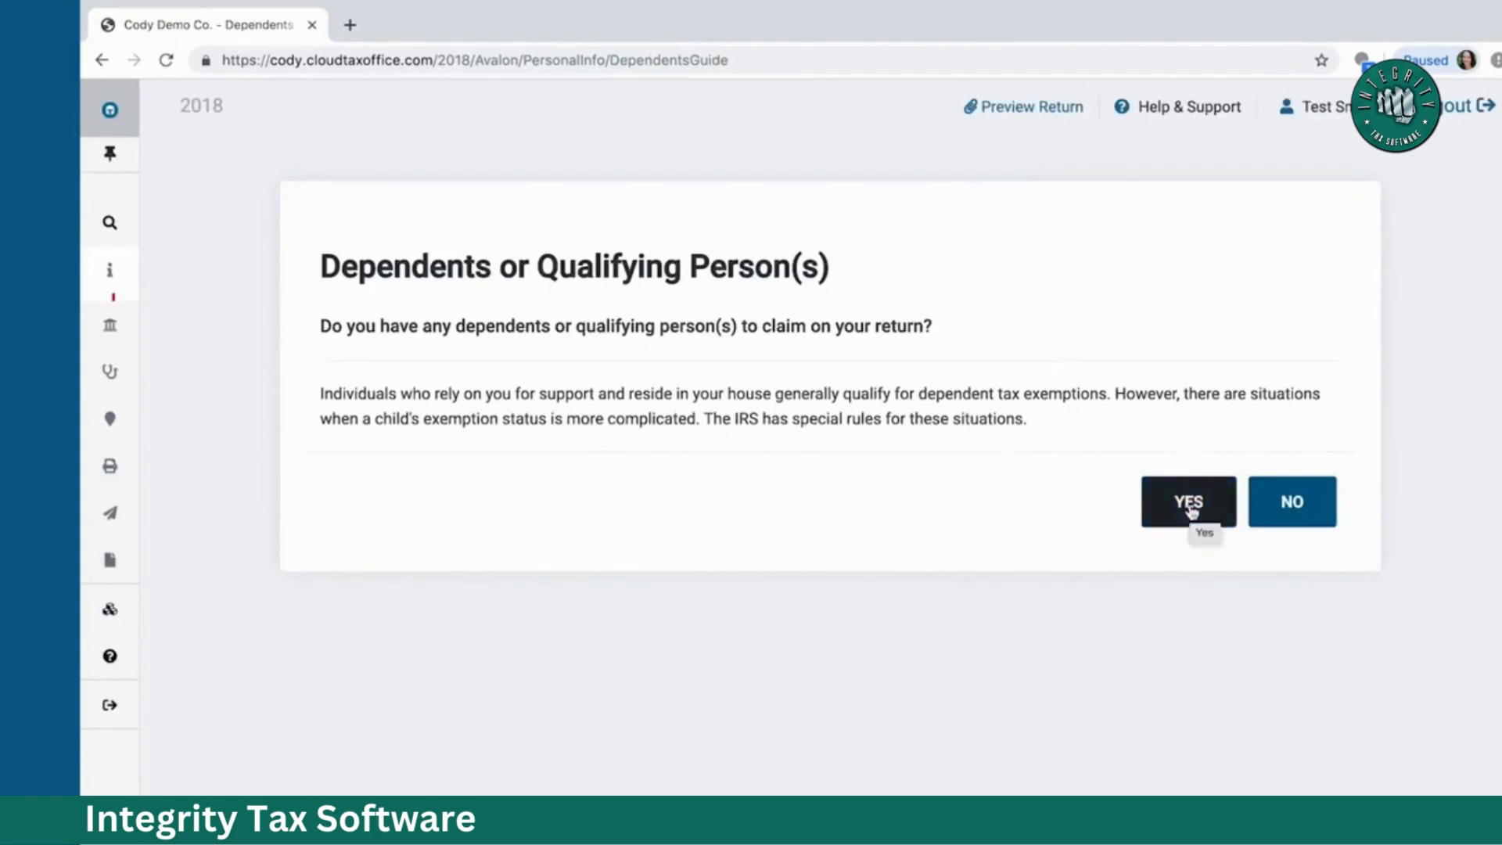
{"action": "left_click", "coordinate": [1191, 510]}
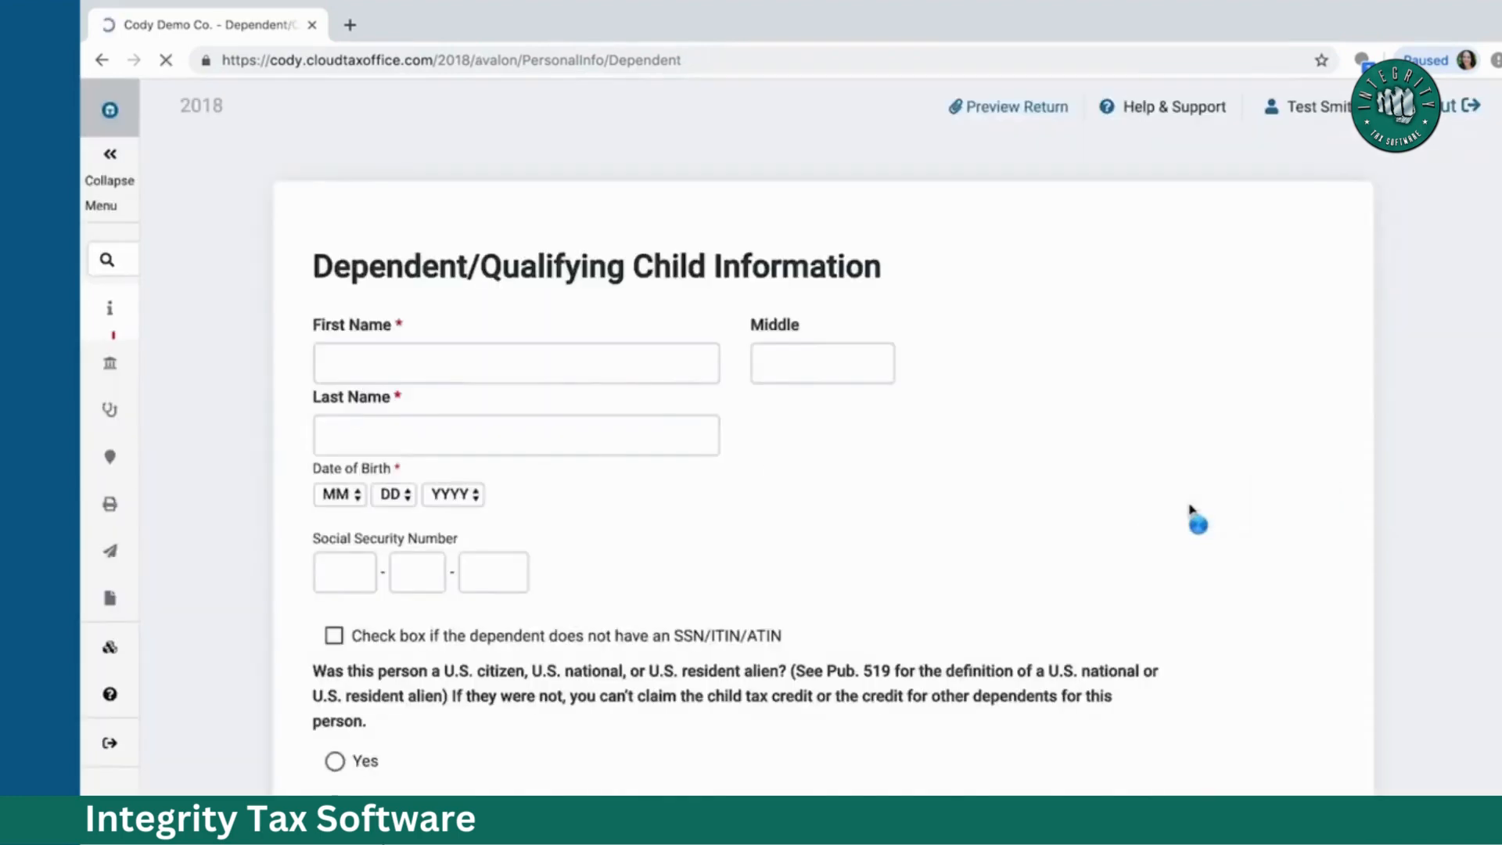
{"action": "left_click", "coordinate": [587, 459]}
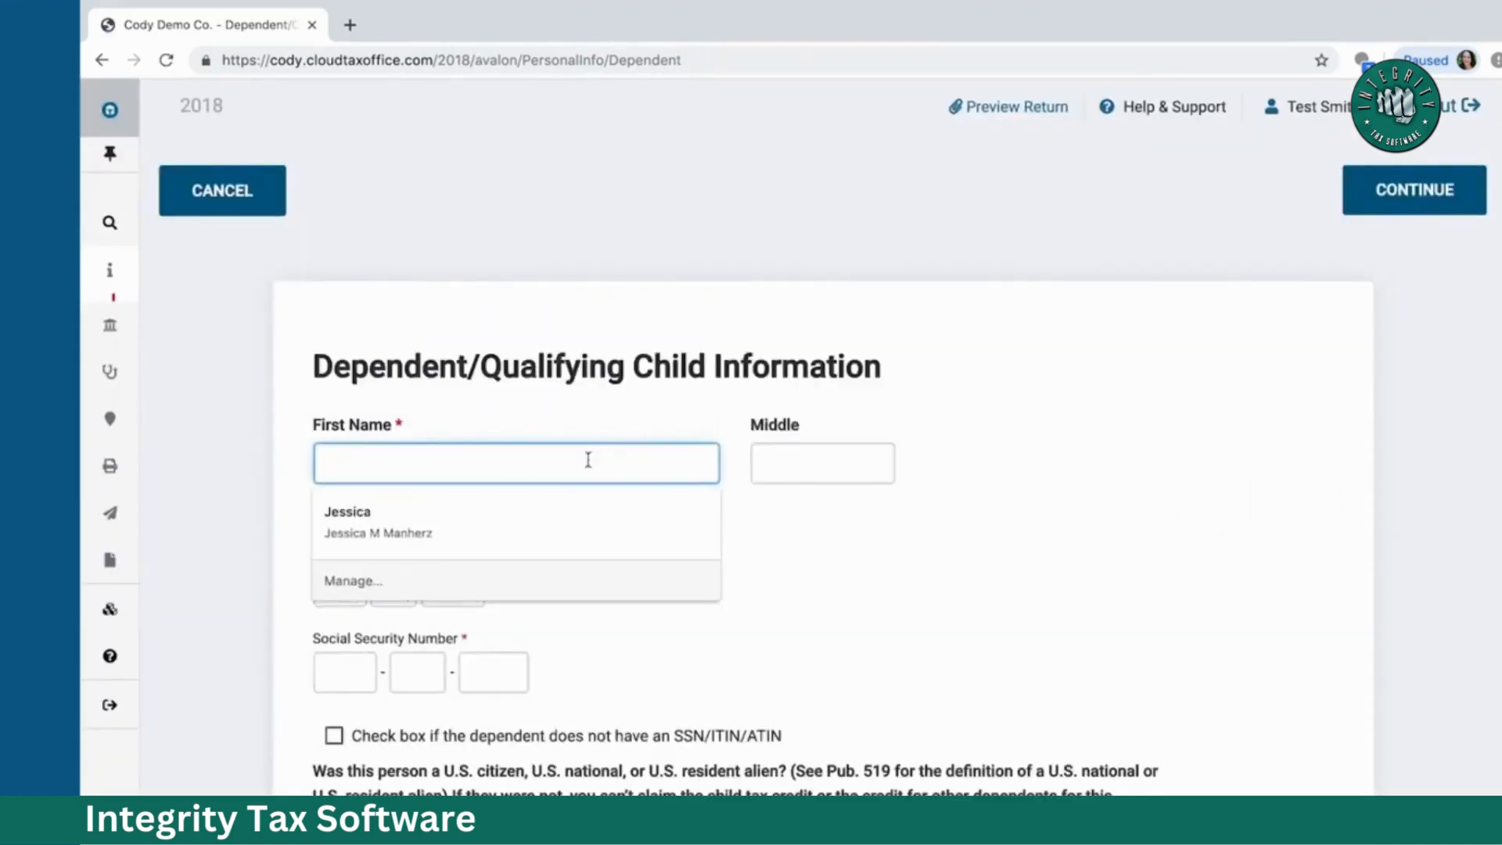
{"action": "type", "text": "Child"}
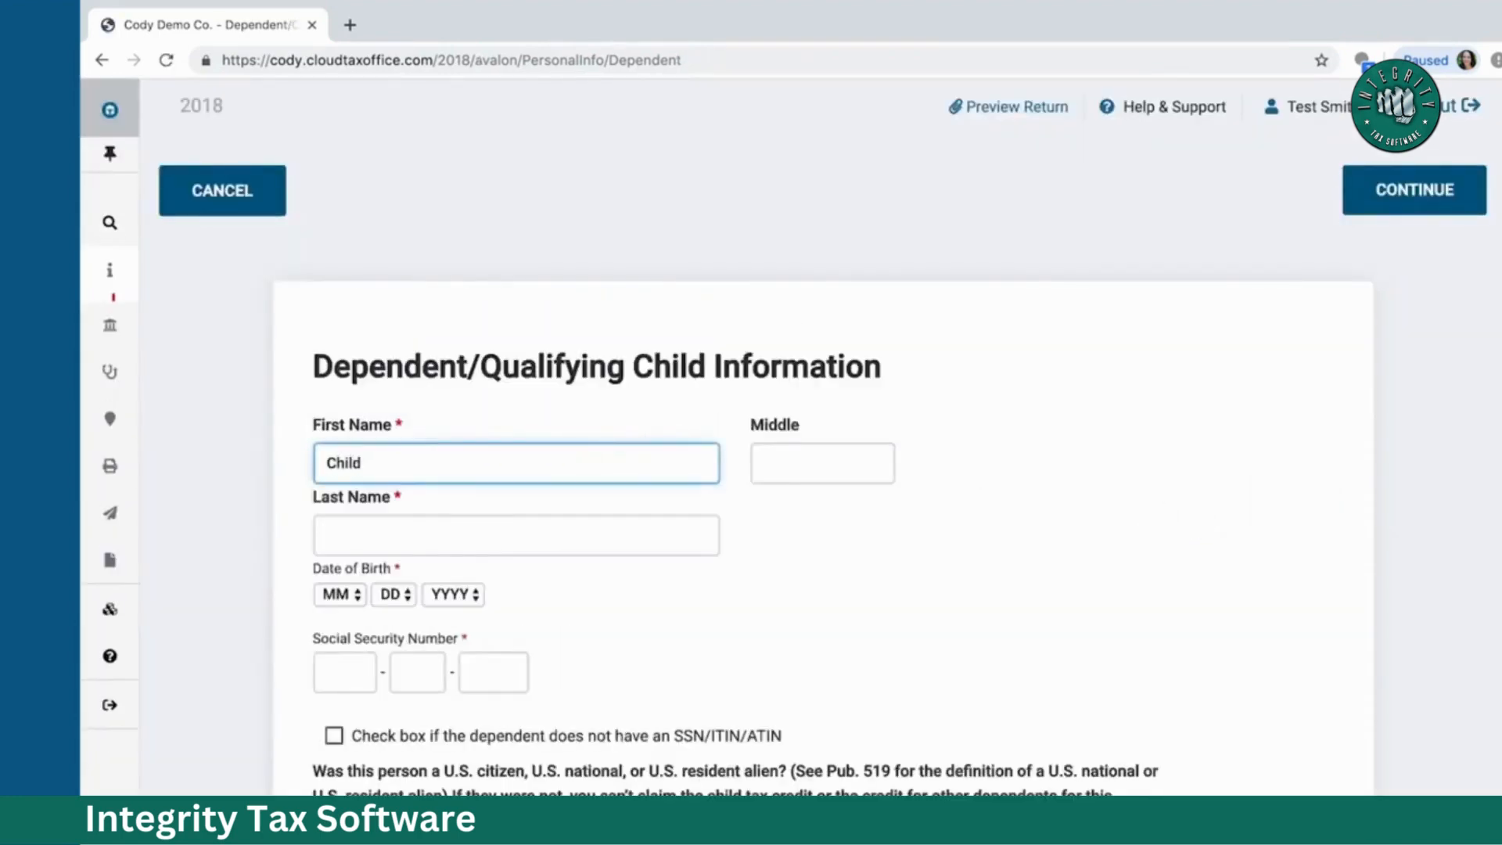
{"action": "key", "text": "Tab"}
{"action": "key", "text": "Tab"}
{"action": "type", "text": "Smith"}
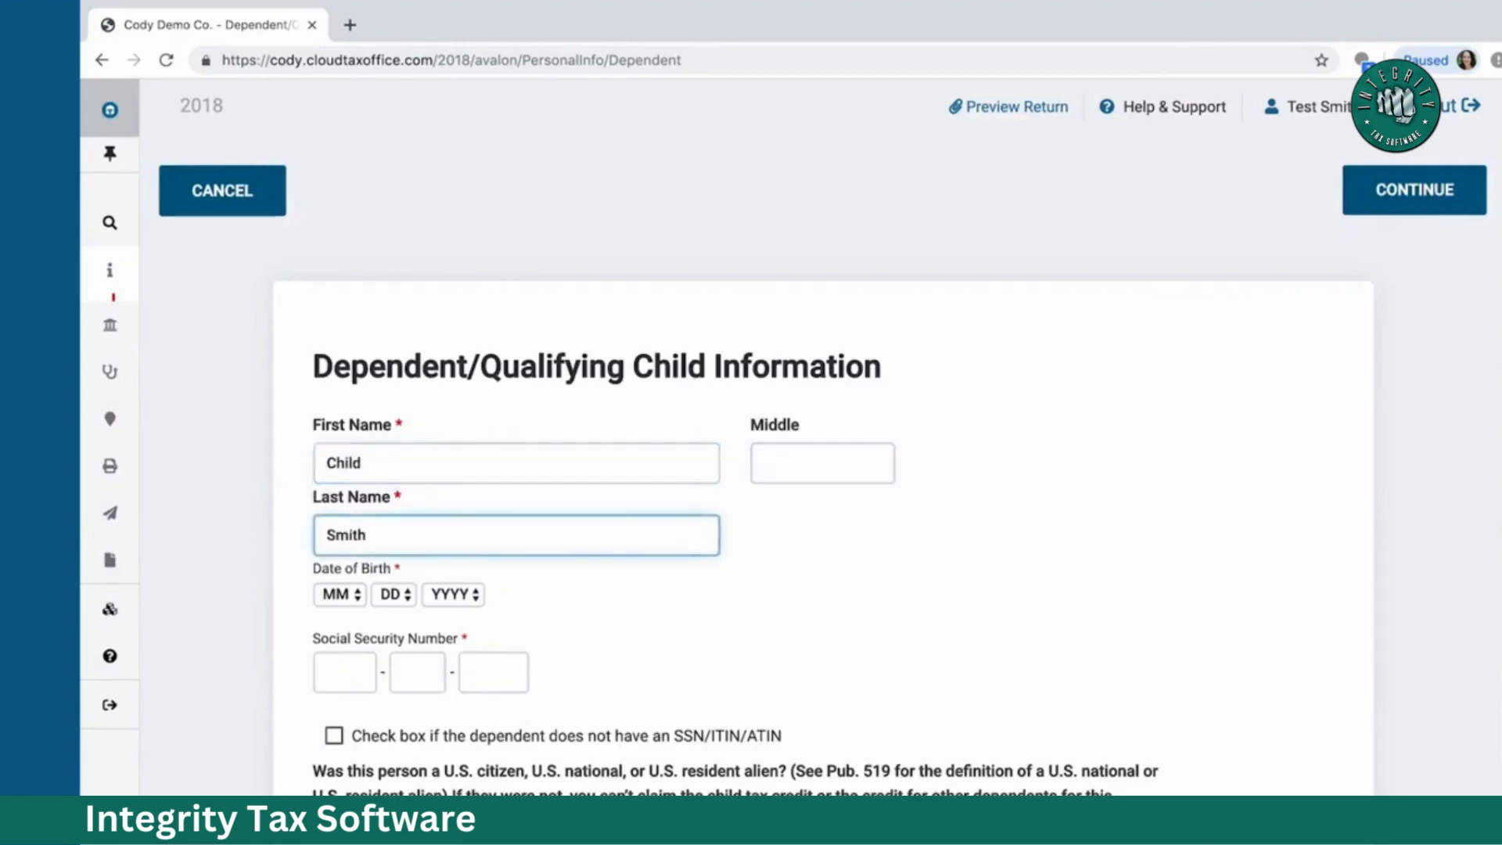
Step: Set the dependent's birth date to 1/1/2016 and enter her Social Security number
{"action": "scroll", "coordinate": [532, 473], "scroll_direction": "down", "scroll_amount": 2}
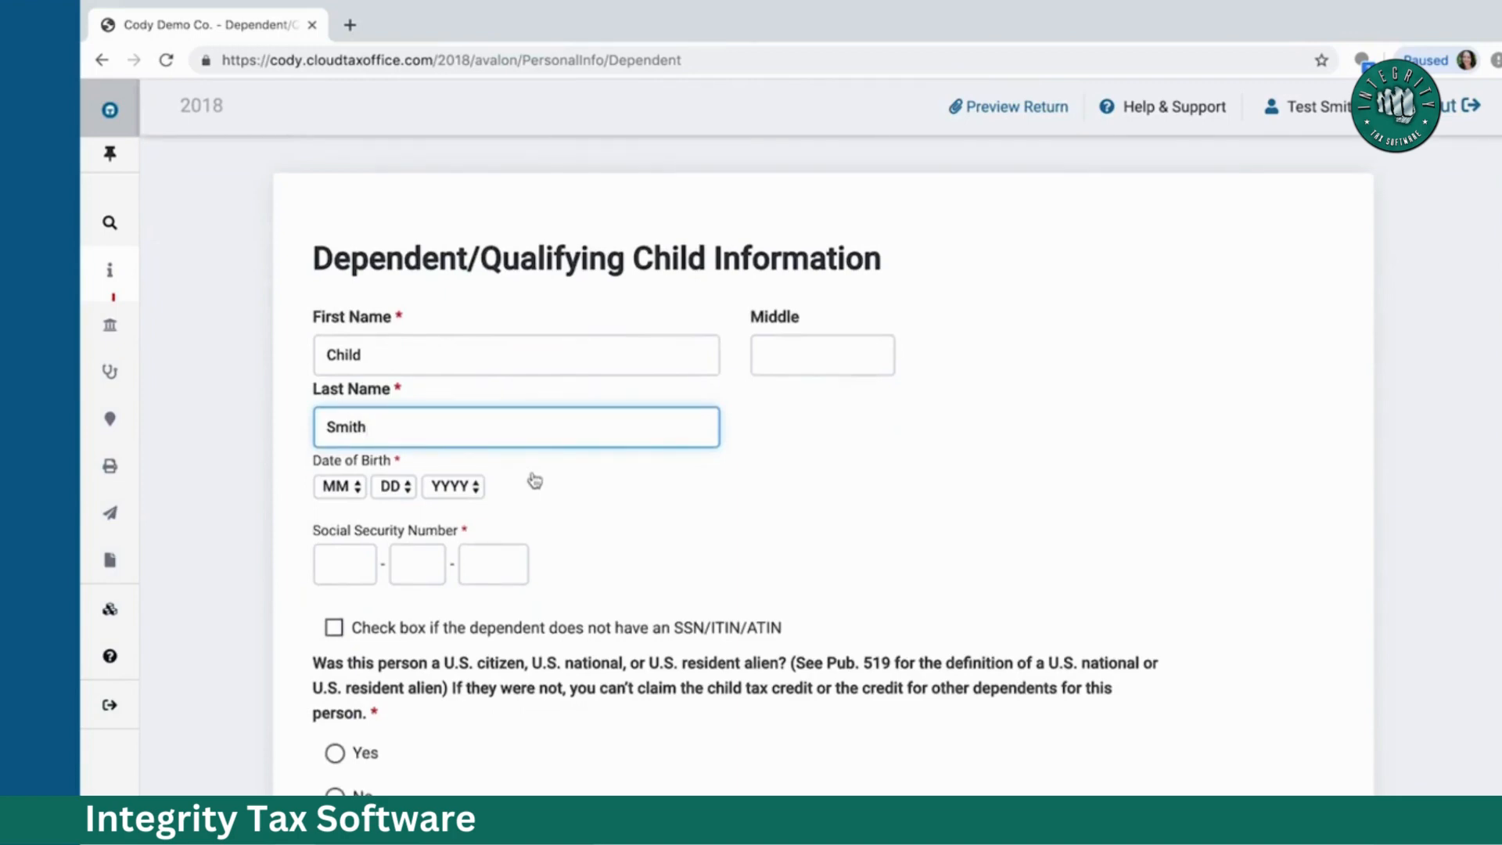
{"action": "scroll", "coordinate": [535, 480], "scroll_direction": "down", "scroll_amount": 1}
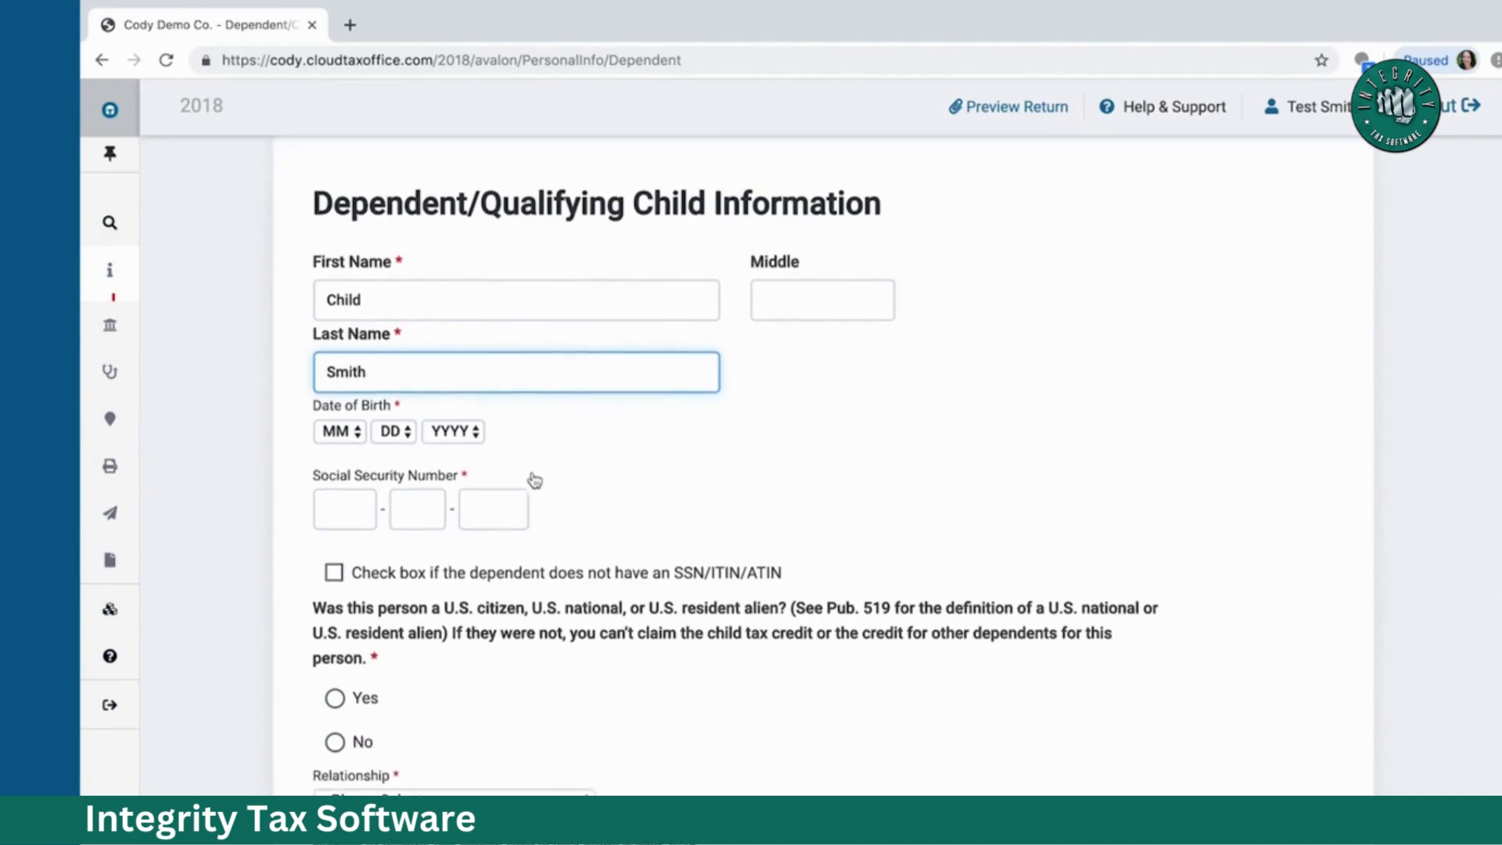
{"action": "left_click", "coordinate": [339, 433]}
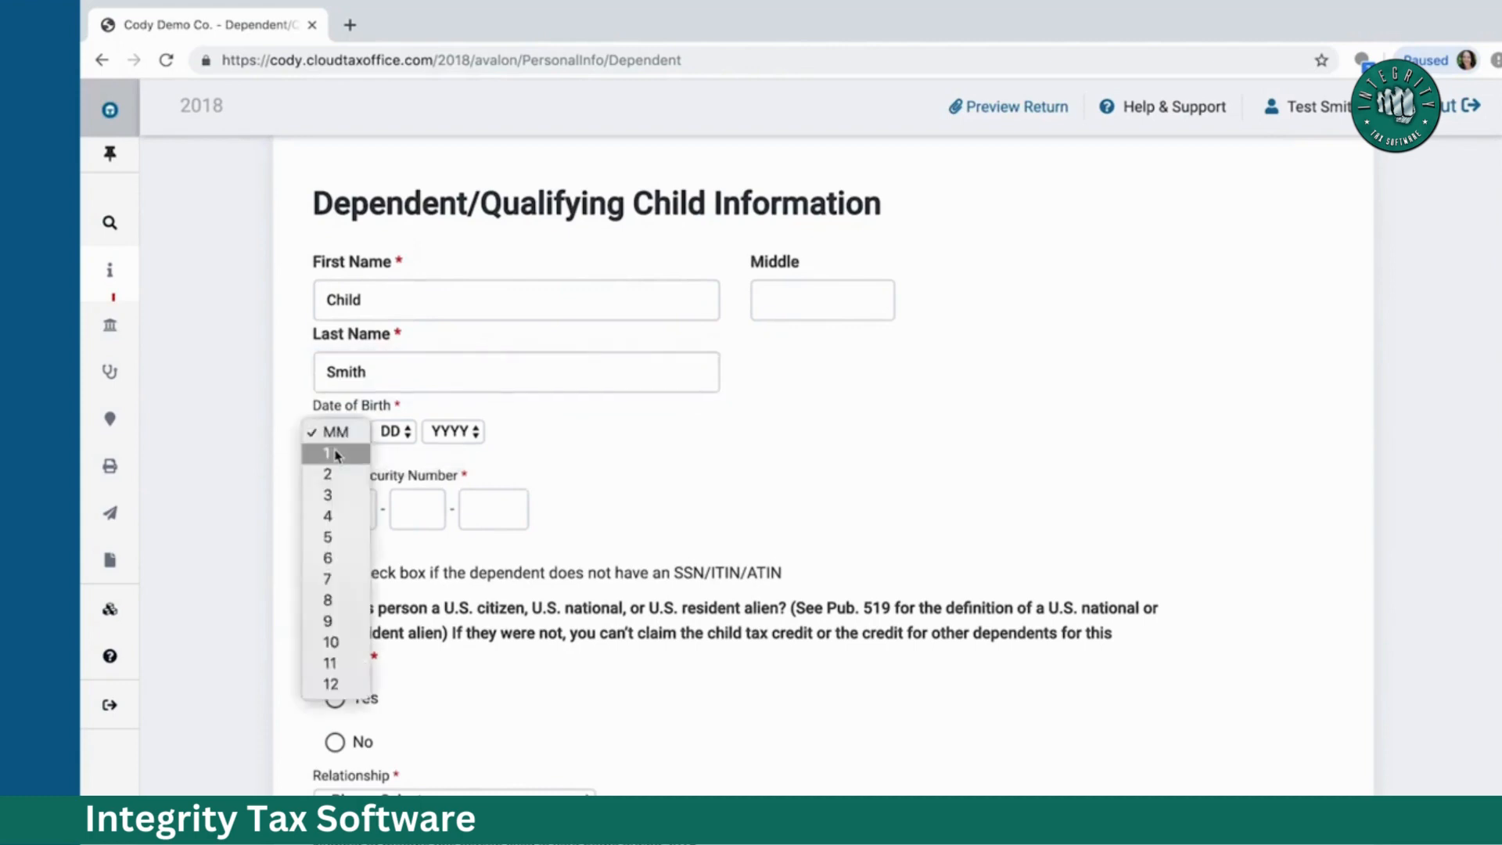
{"action": "left_click", "coordinate": [333, 453]}
{"action": "left_click", "coordinate": [404, 433]}
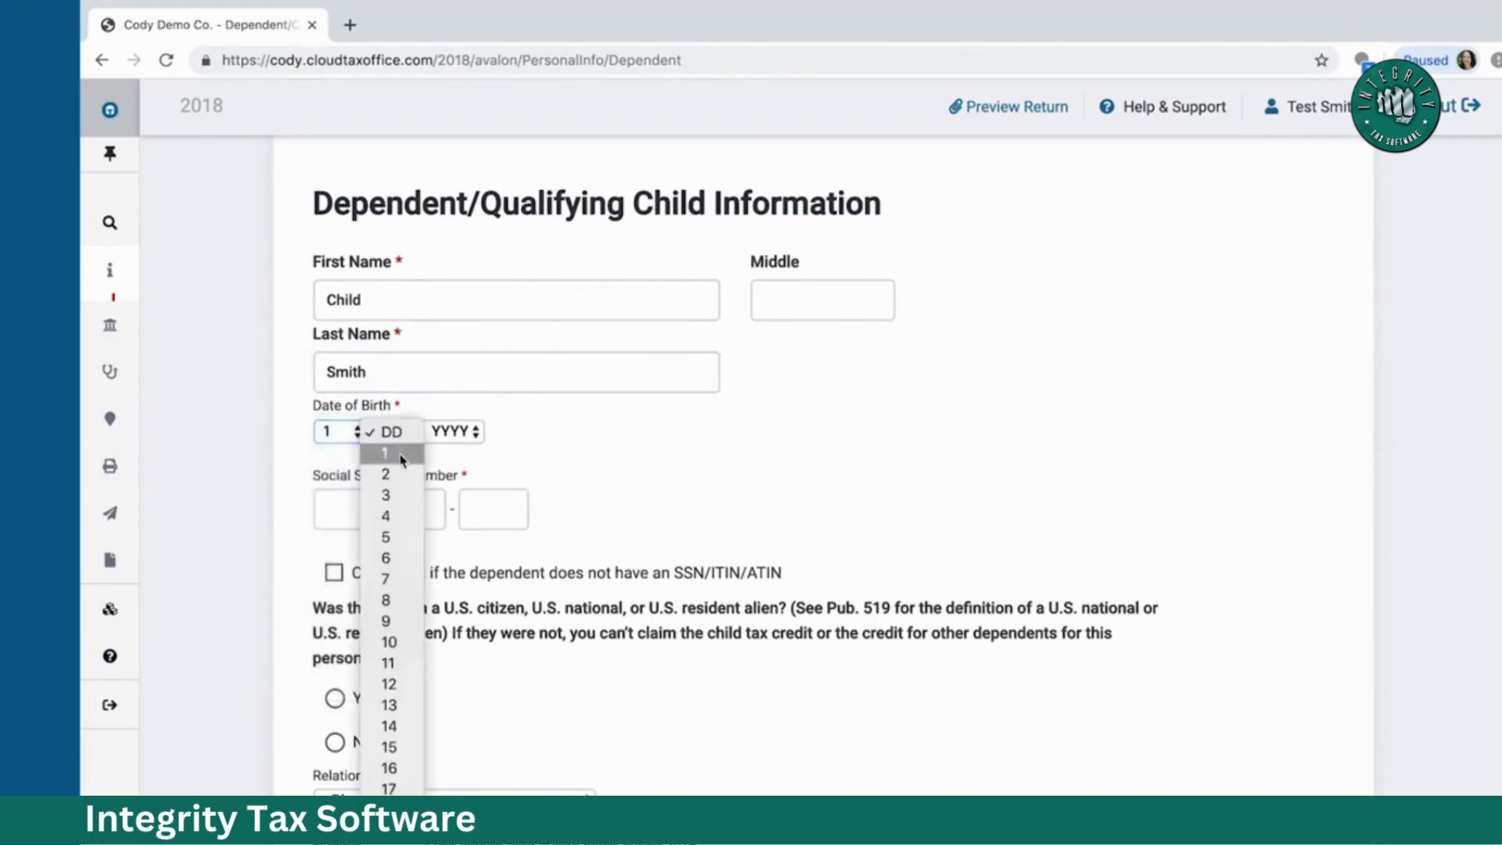
{"action": "left_click", "coordinate": [399, 454]}
{"action": "left_click", "coordinate": [449, 433]}
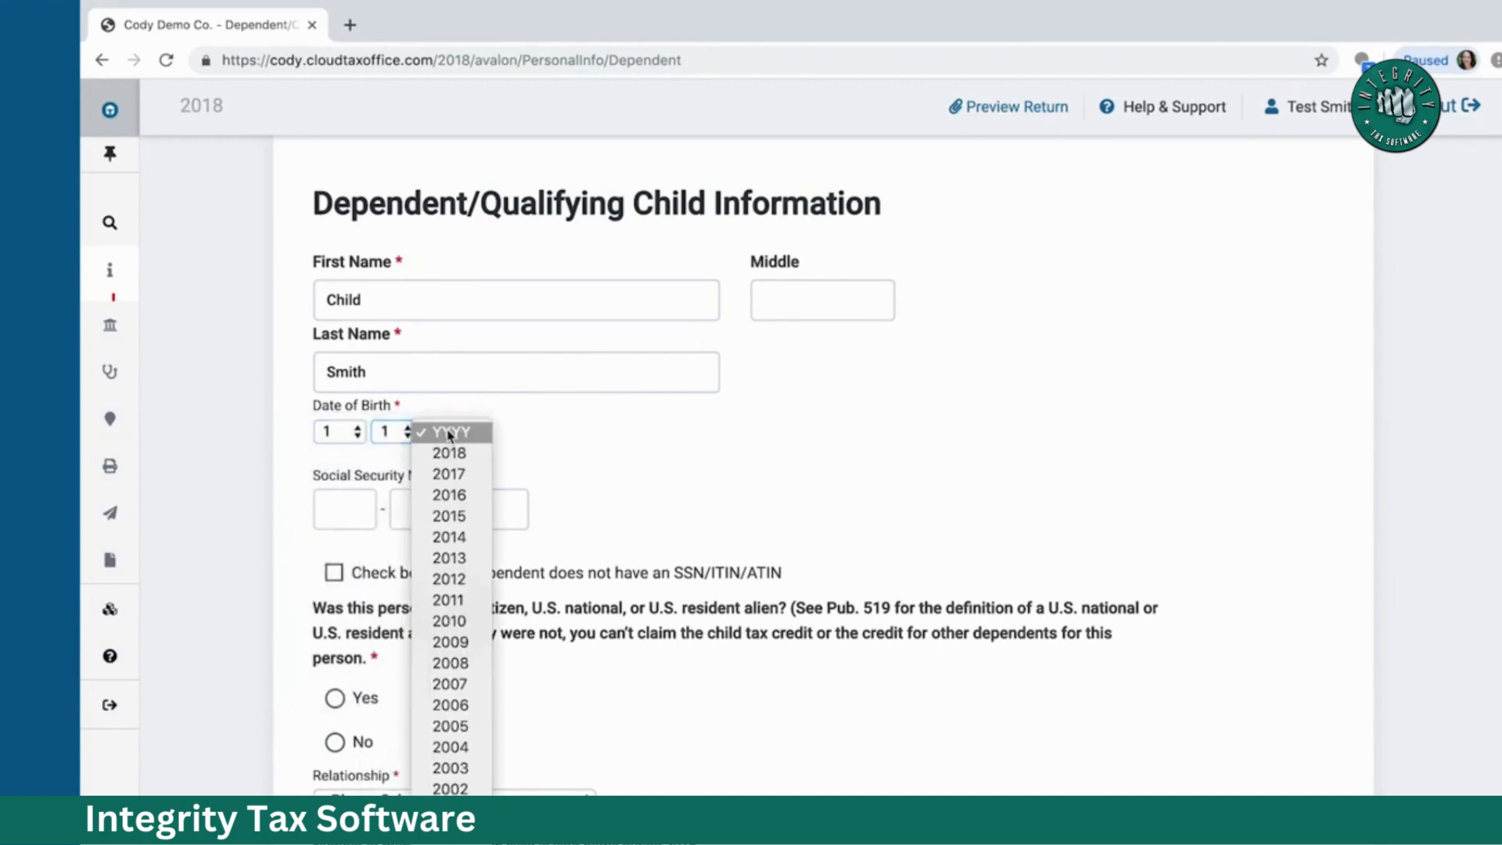
{"action": "left_click", "coordinate": [454, 499]}
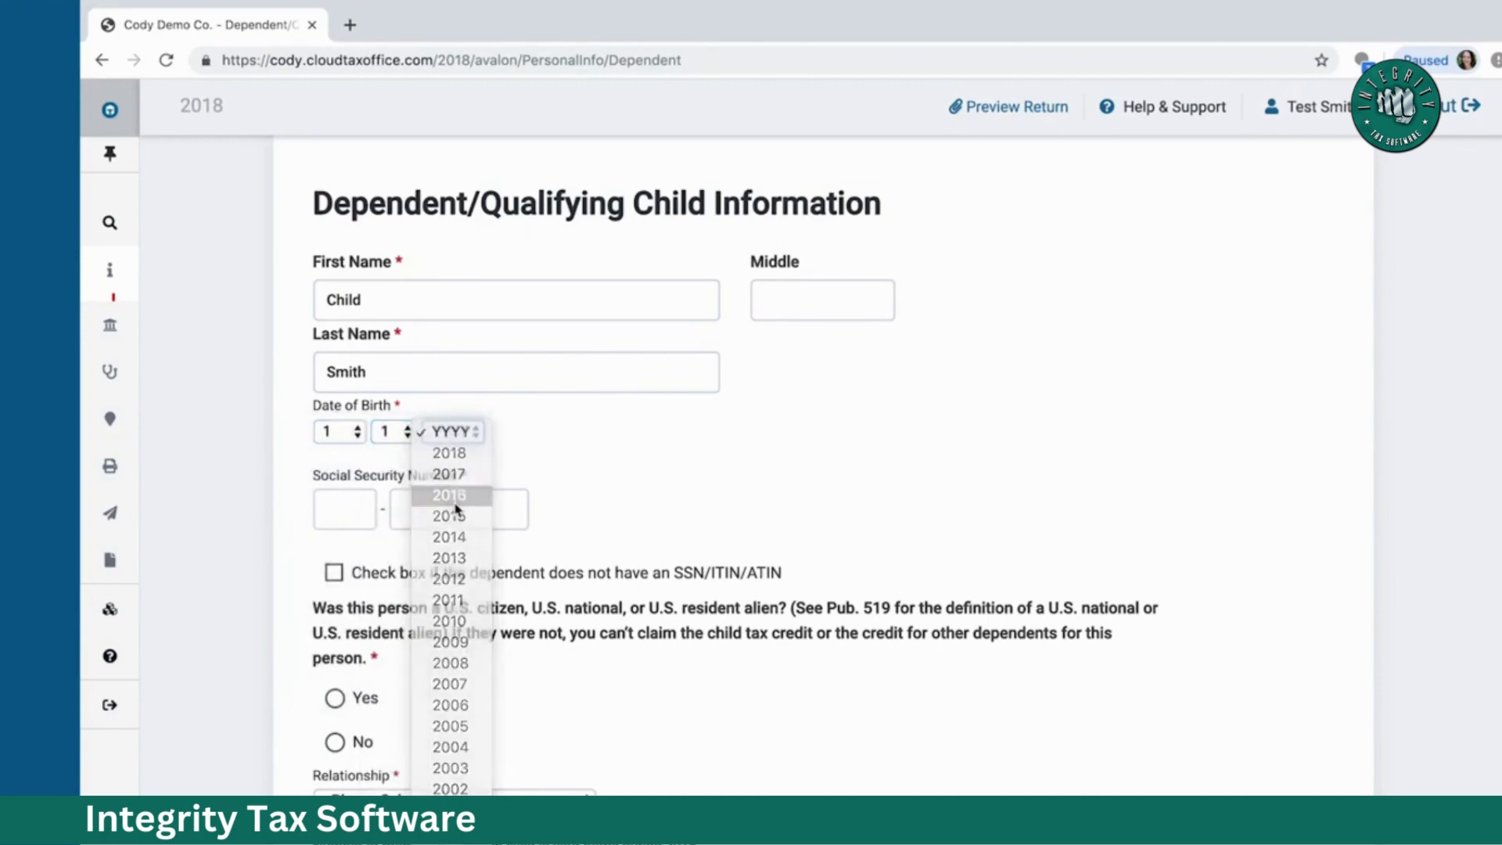
{"action": "left_click", "coordinate": [354, 517]}
{"action": "type", "text": "400-00-"}
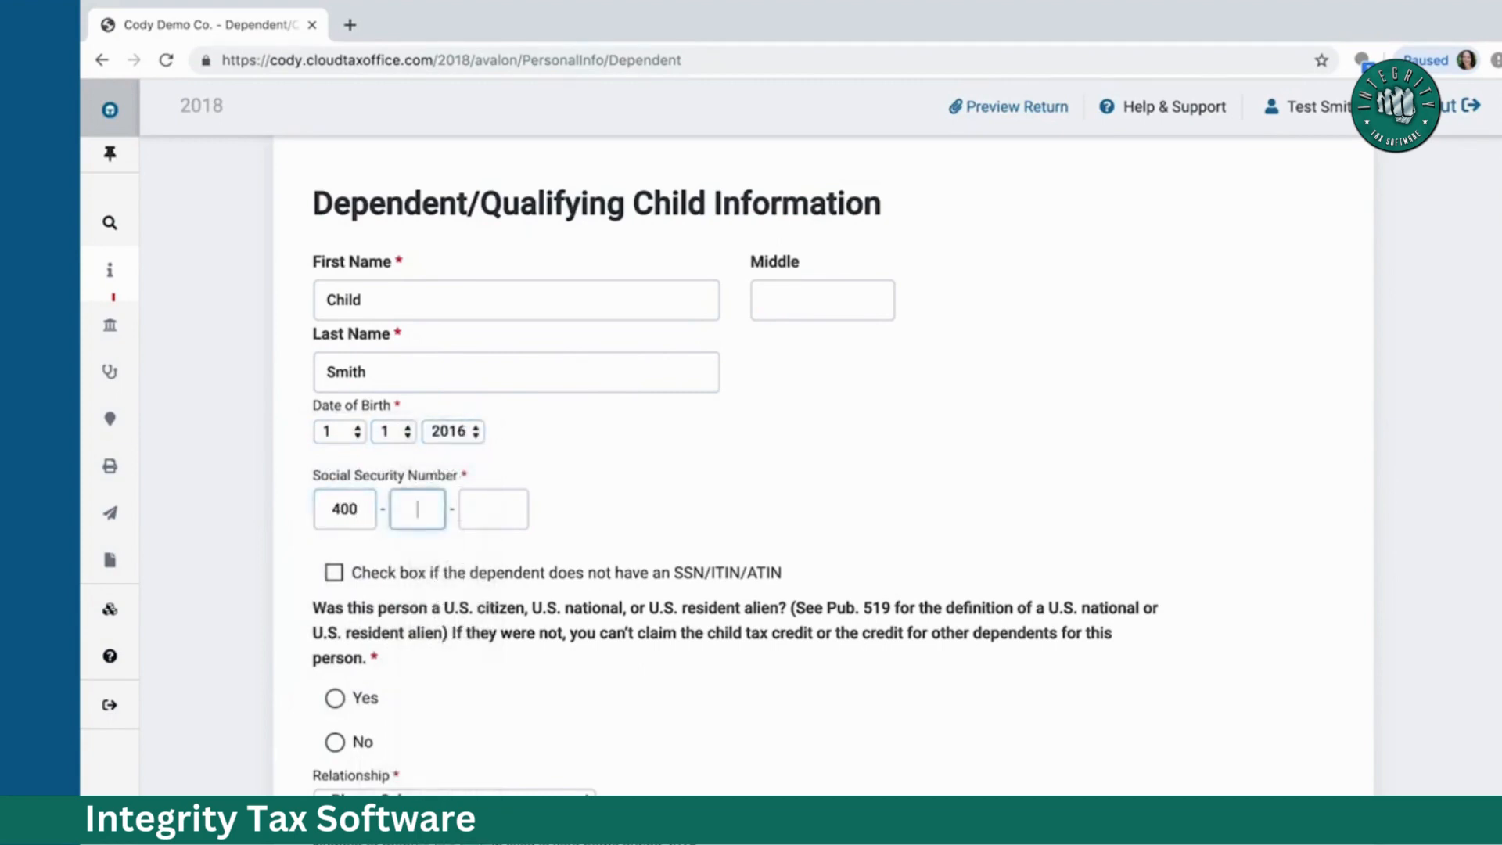
{"action": "type", "text": "9988"}
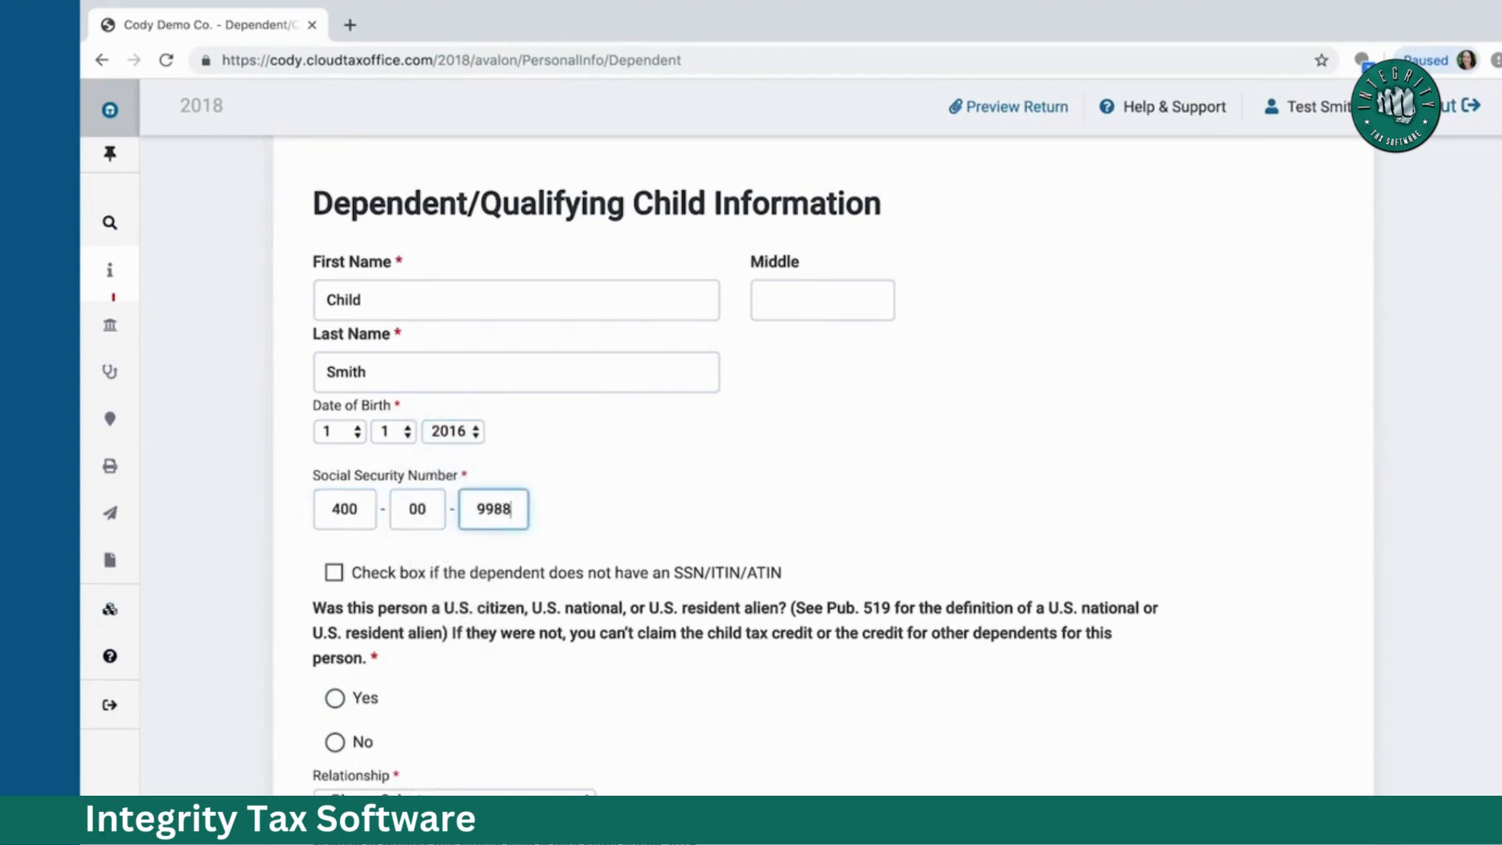
Step: Mark the dependent a U.S. citizen with relationship Daughter and submit the form
{"action": "scroll", "coordinate": [527, 486], "scroll_direction": "down", "scroll_amount": 5}
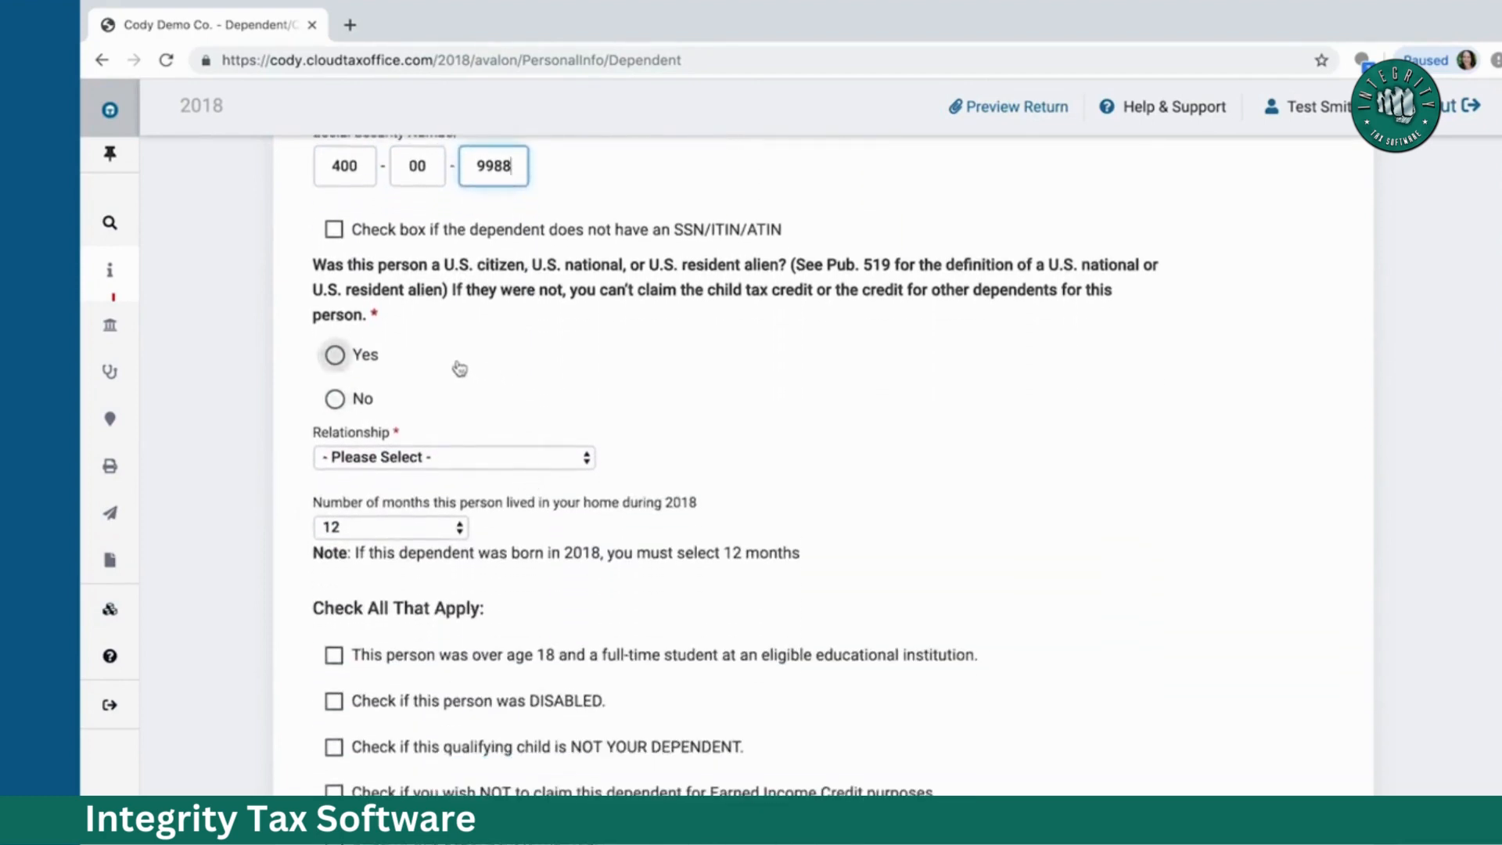
{"action": "left_click", "coordinate": [334, 356]}
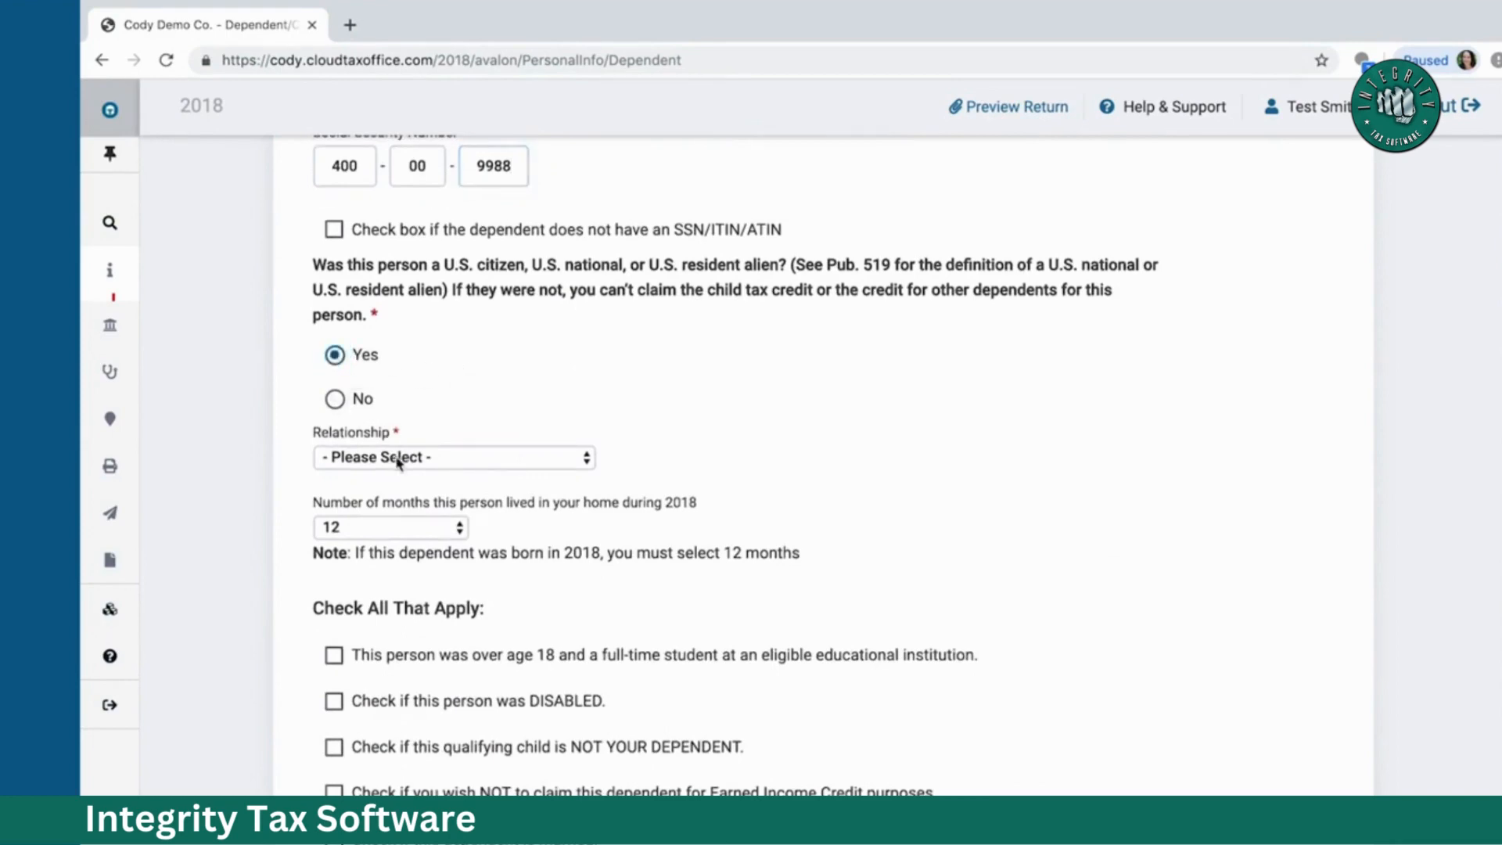
{"action": "left_click", "coordinate": [399, 458]}
{"action": "left_click", "coordinate": [391, 480]}
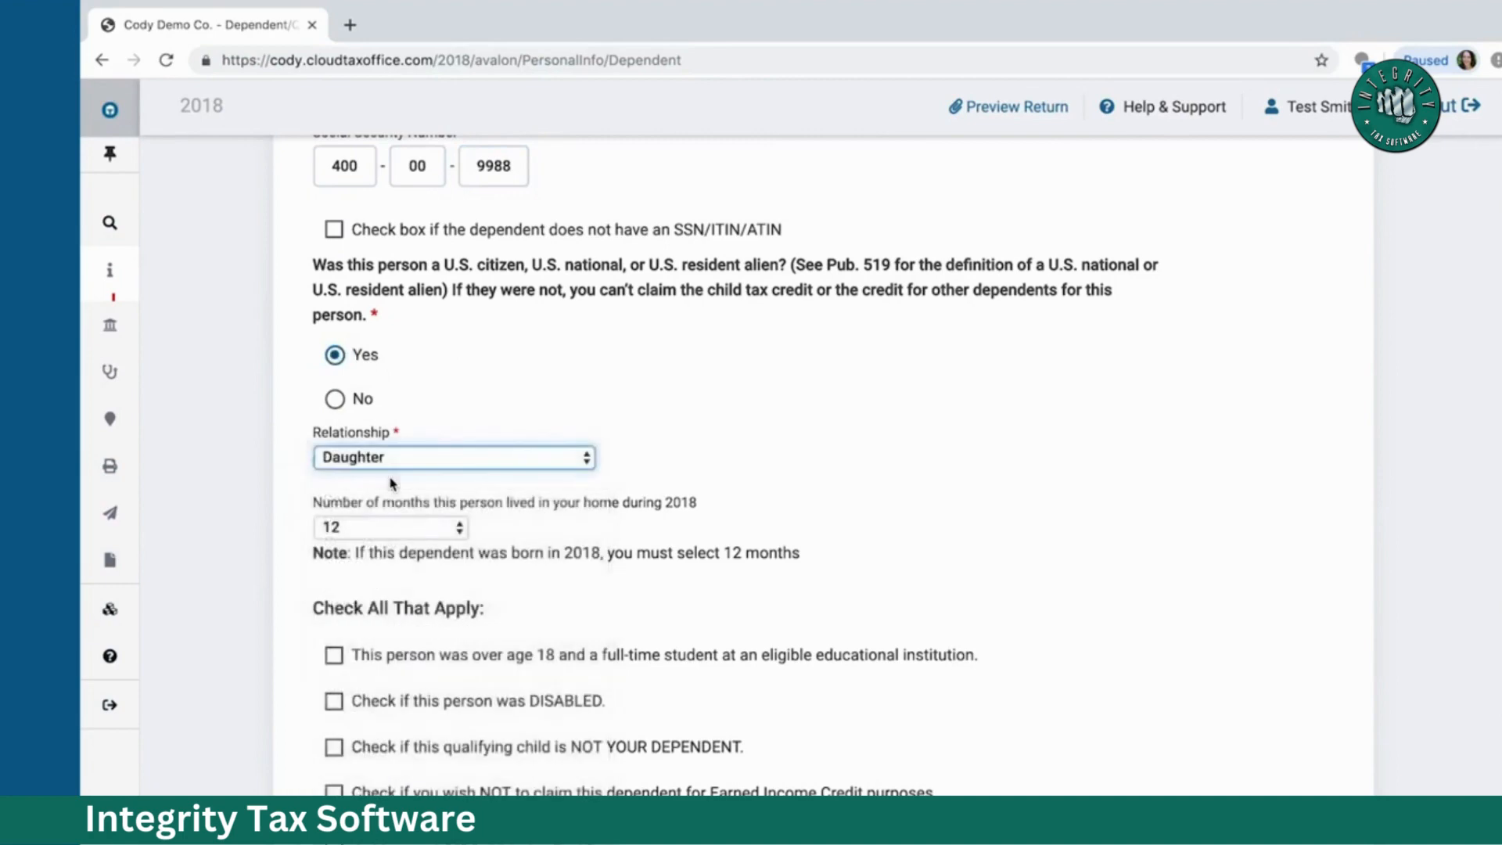
{"action": "scroll", "coordinate": [508, 498], "scroll_direction": "down", "scroll_amount": 3}
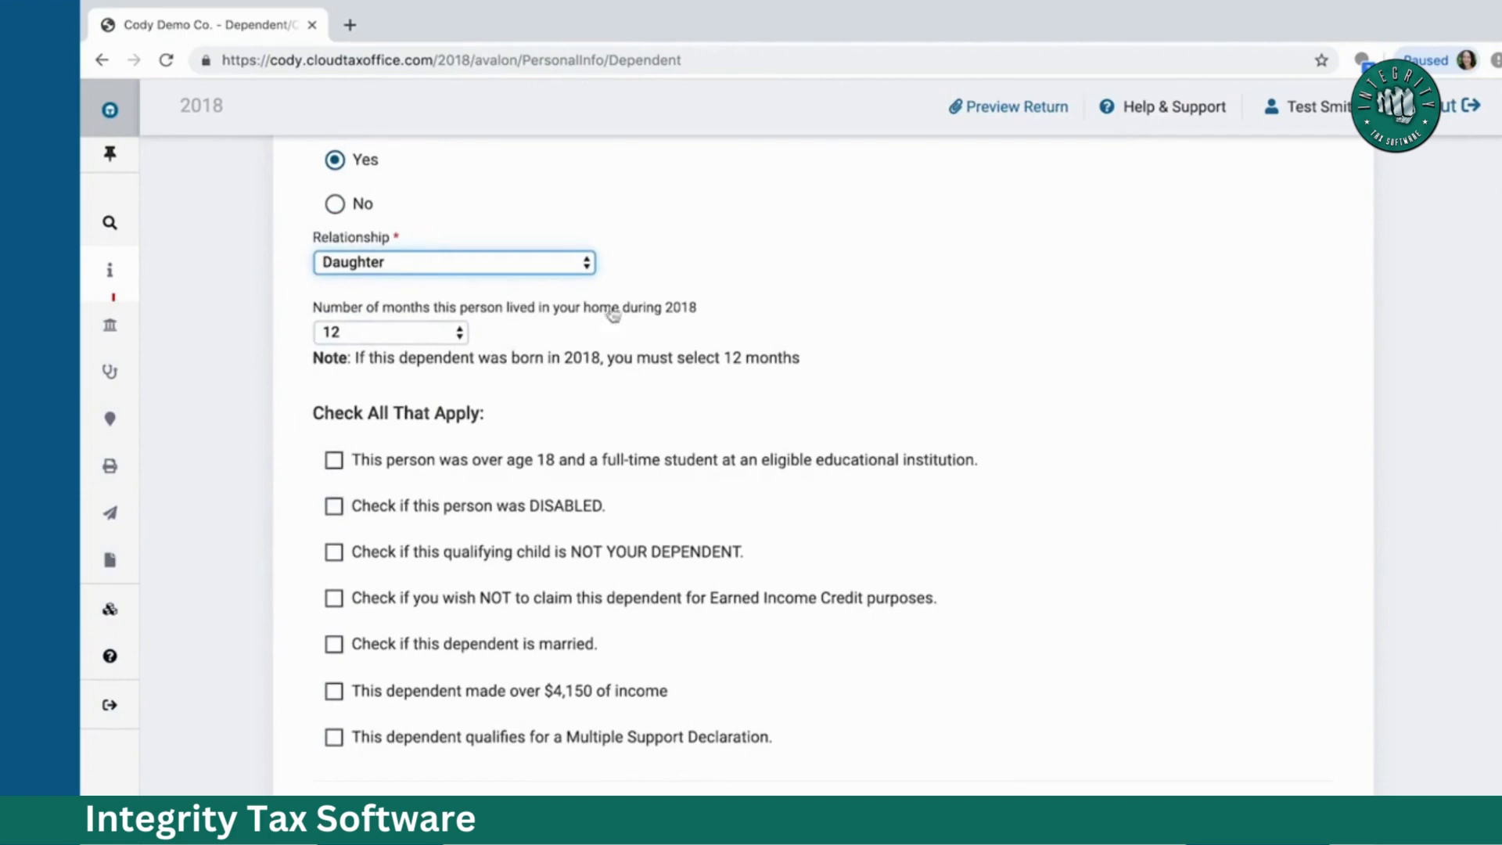
{"action": "scroll", "coordinate": [618, 313], "scroll_direction": "down", "scroll_amount": 1}
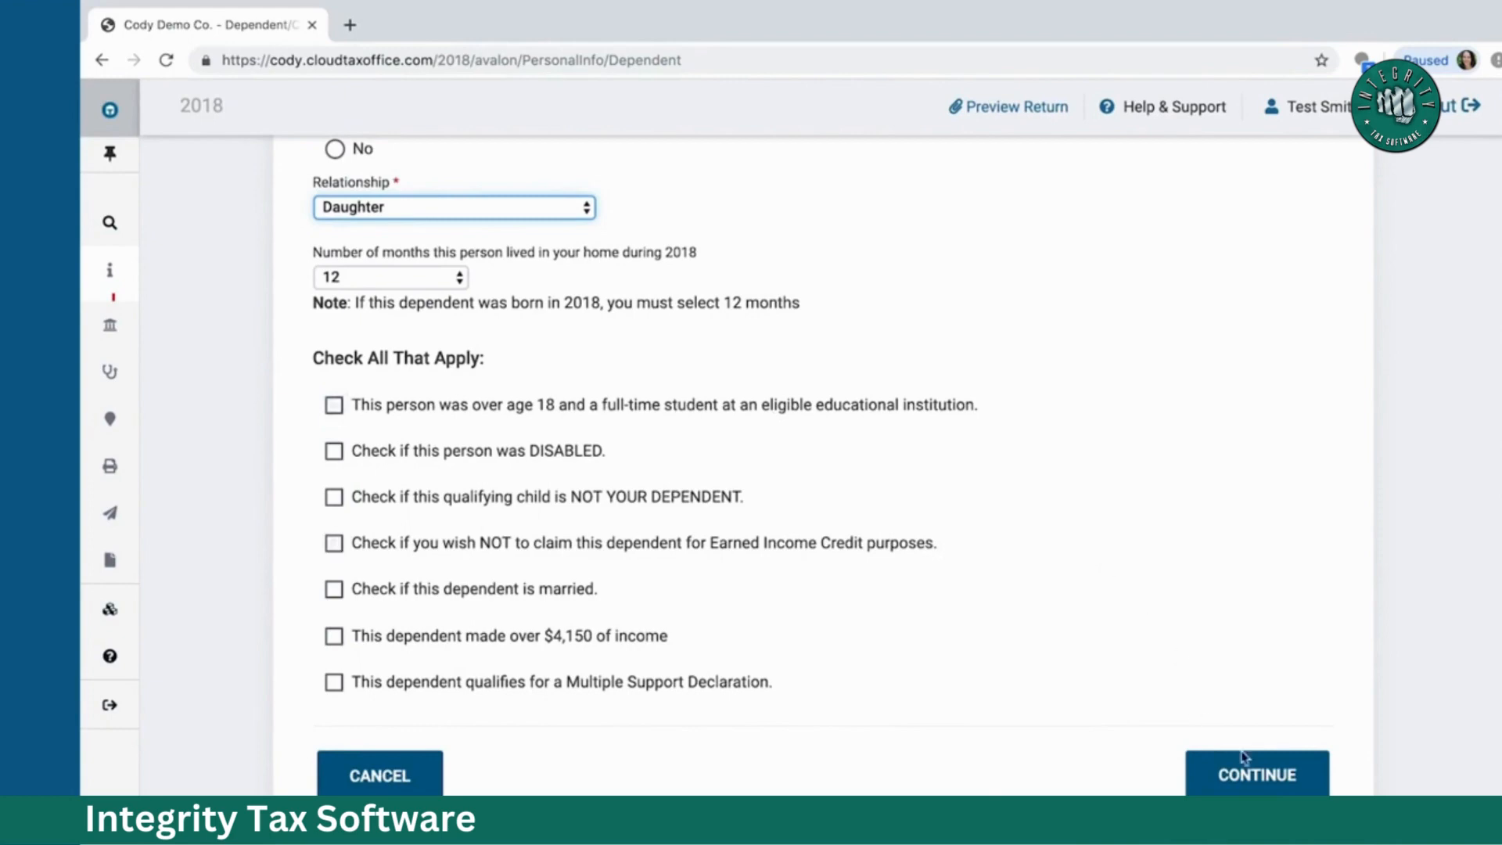
{"action": "left_click", "coordinate": [1256, 776]}
Step: Save the dependent to the Dependent list and continue to the income start page
{"action": "left_click", "coordinate": [1255, 776]}
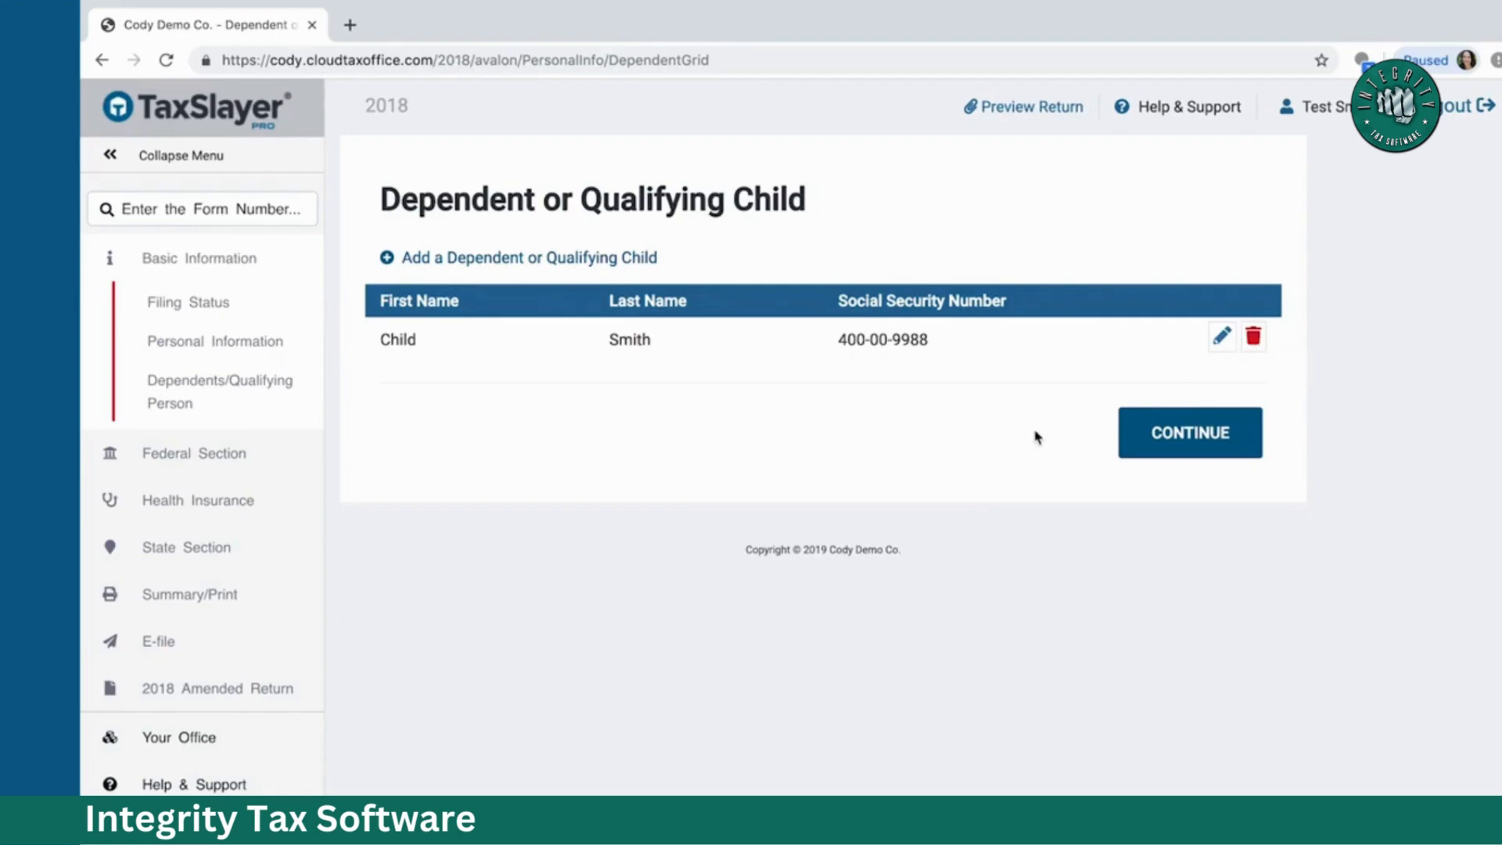
{"action": "left_click", "coordinate": [1171, 444]}
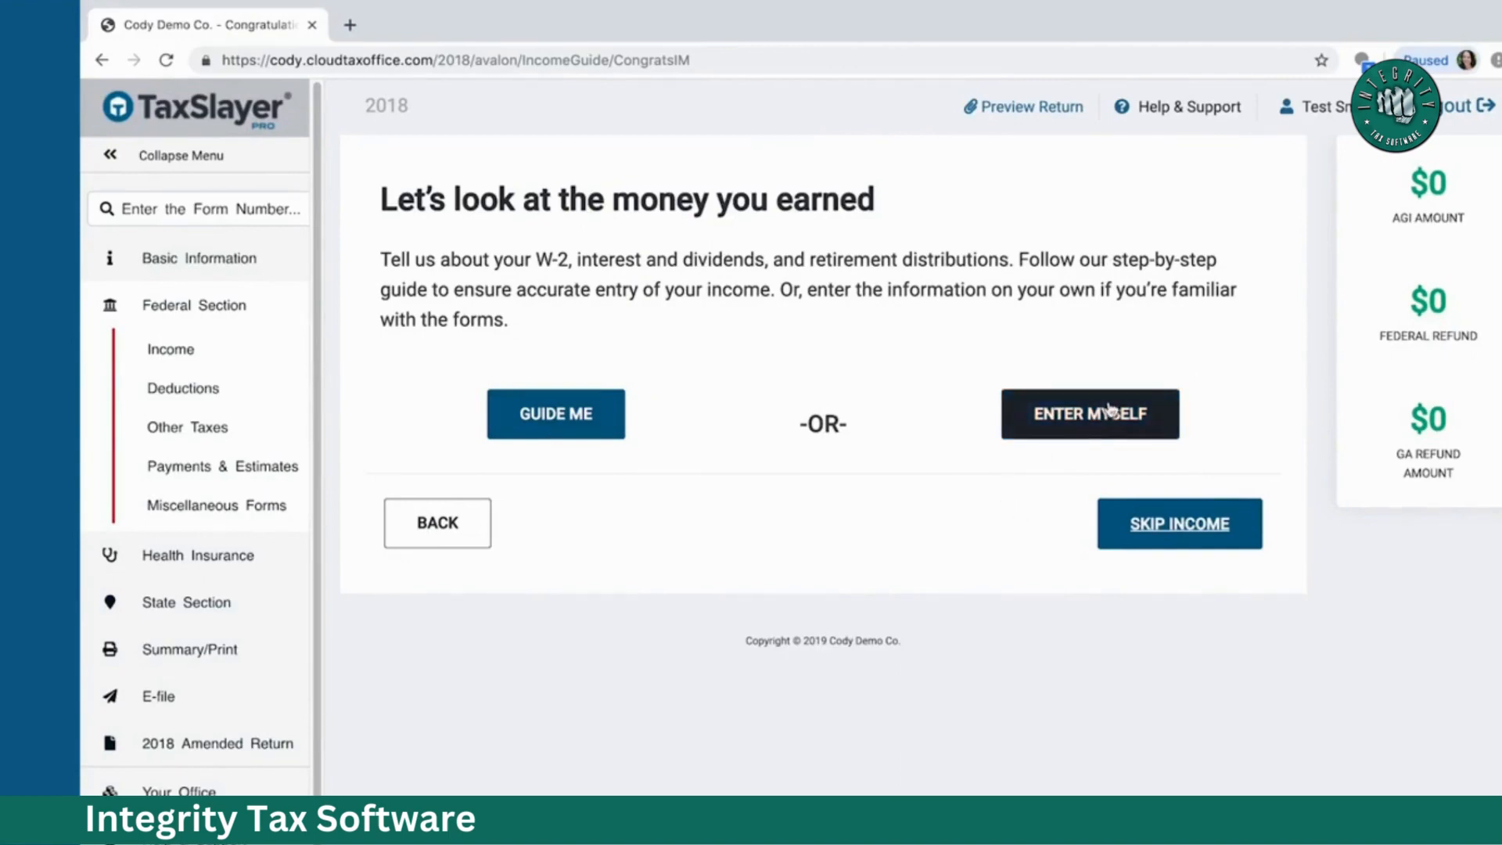
Step: Choose Enter Myself and begin a new Wages and Salaries Form W-2
{"action": "left_click", "coordinate": [1106, 427]}
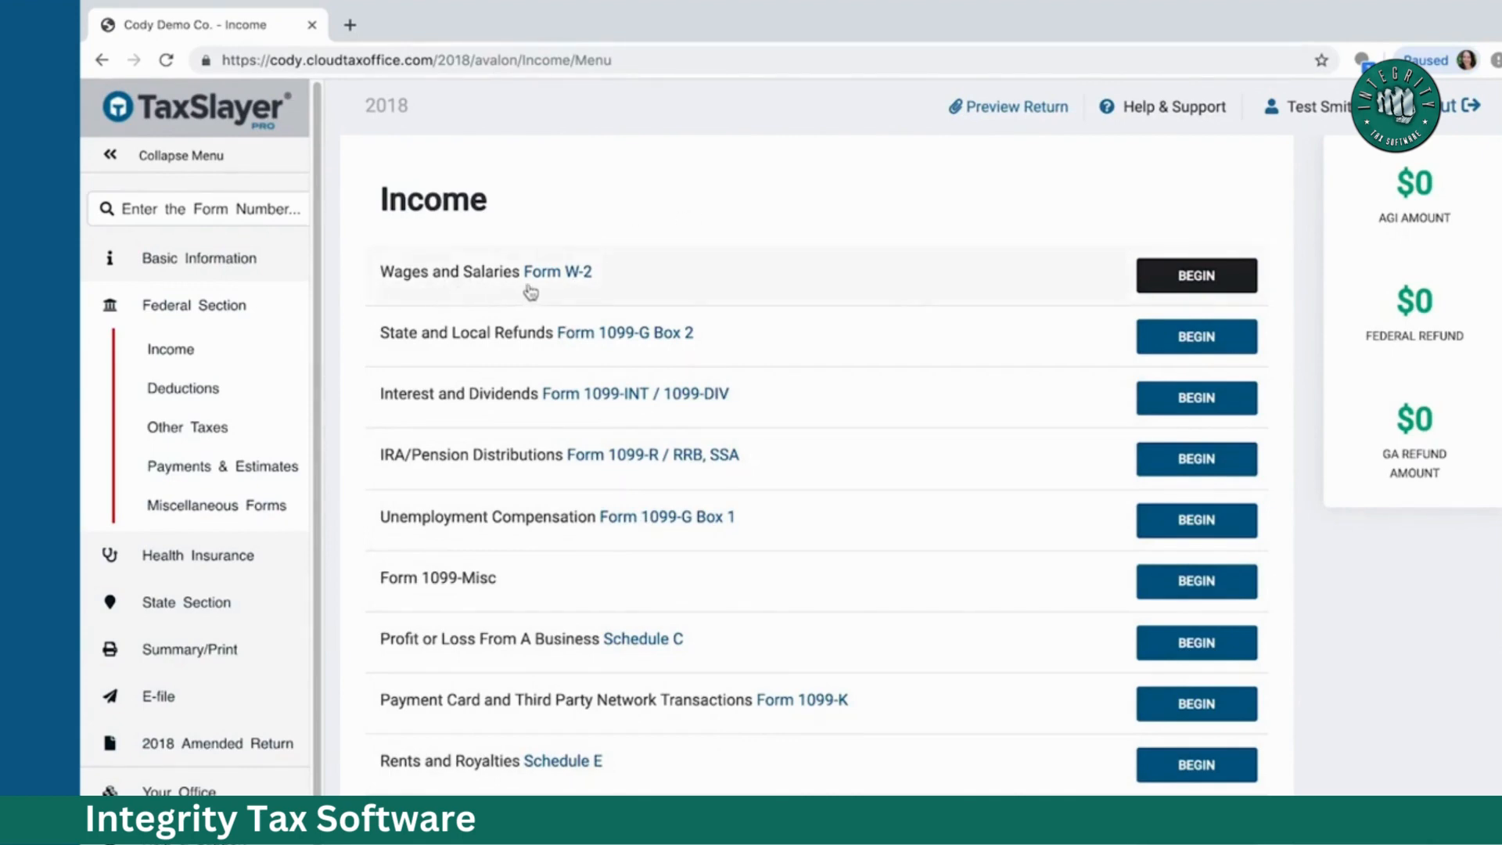
{"action": "left_click", "coordinate": [1182, 295]}
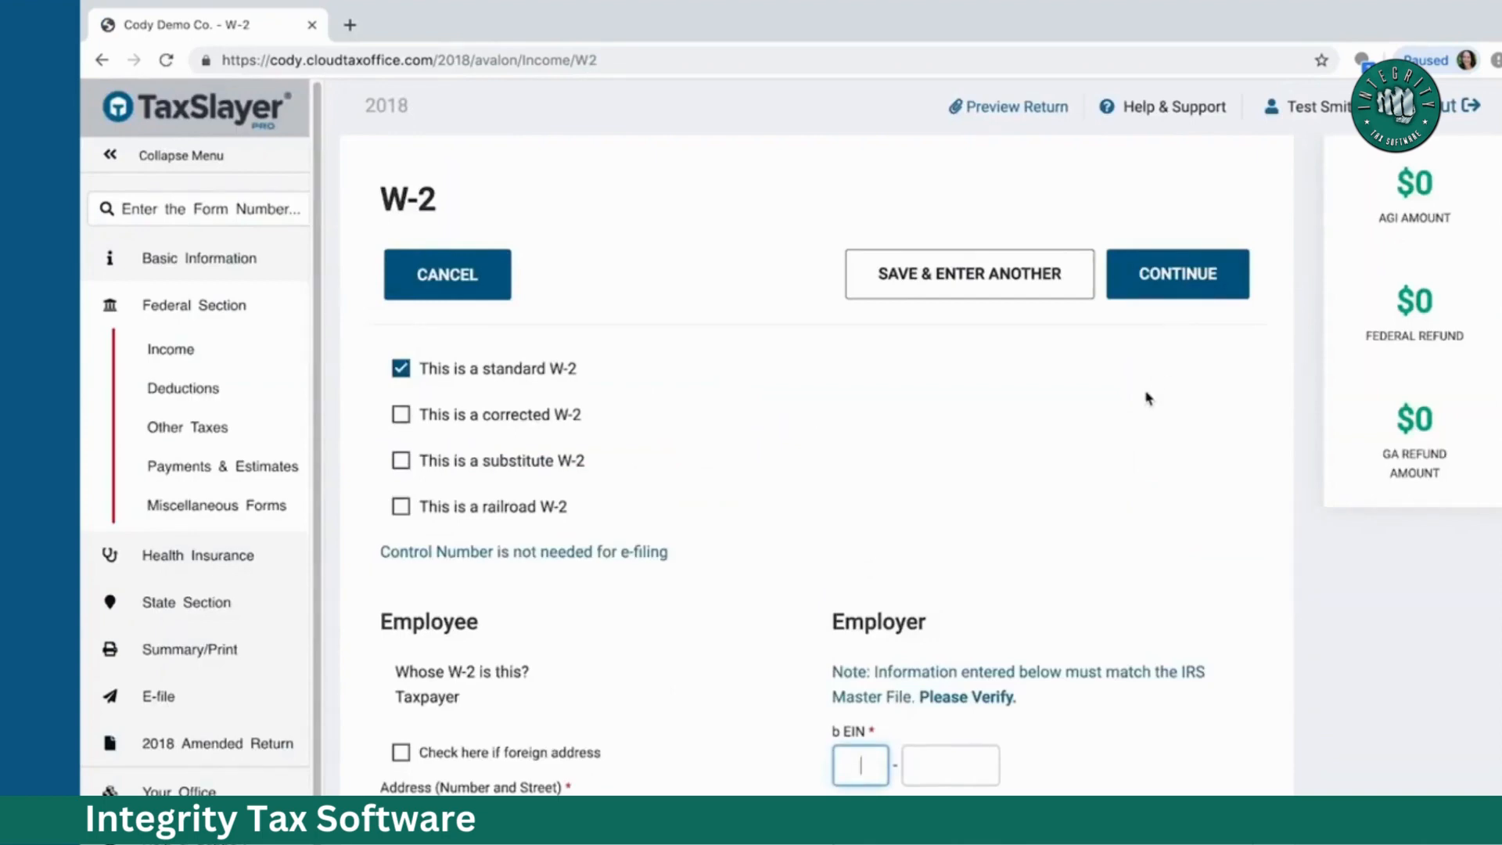
Step: Enter the employer's EIN so the employer details fill in automatically
{"action": "type", "text": "54"}
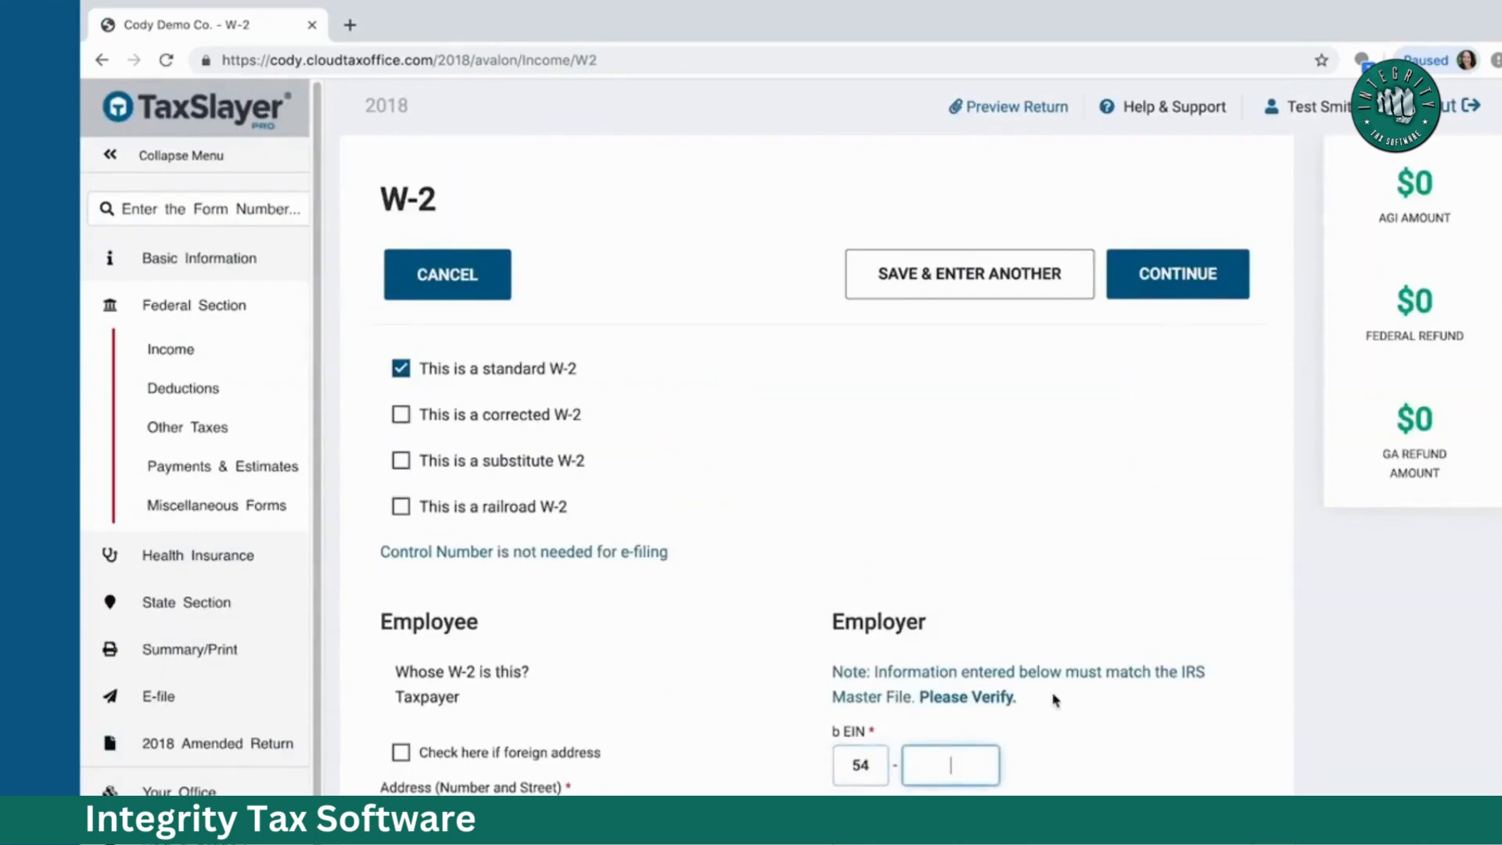
{"action": "scroll", "coordinate": [1055, 699], "scroll_direction": "down", "scroll_amount": 4}
{"action": "type", "text": "11"}
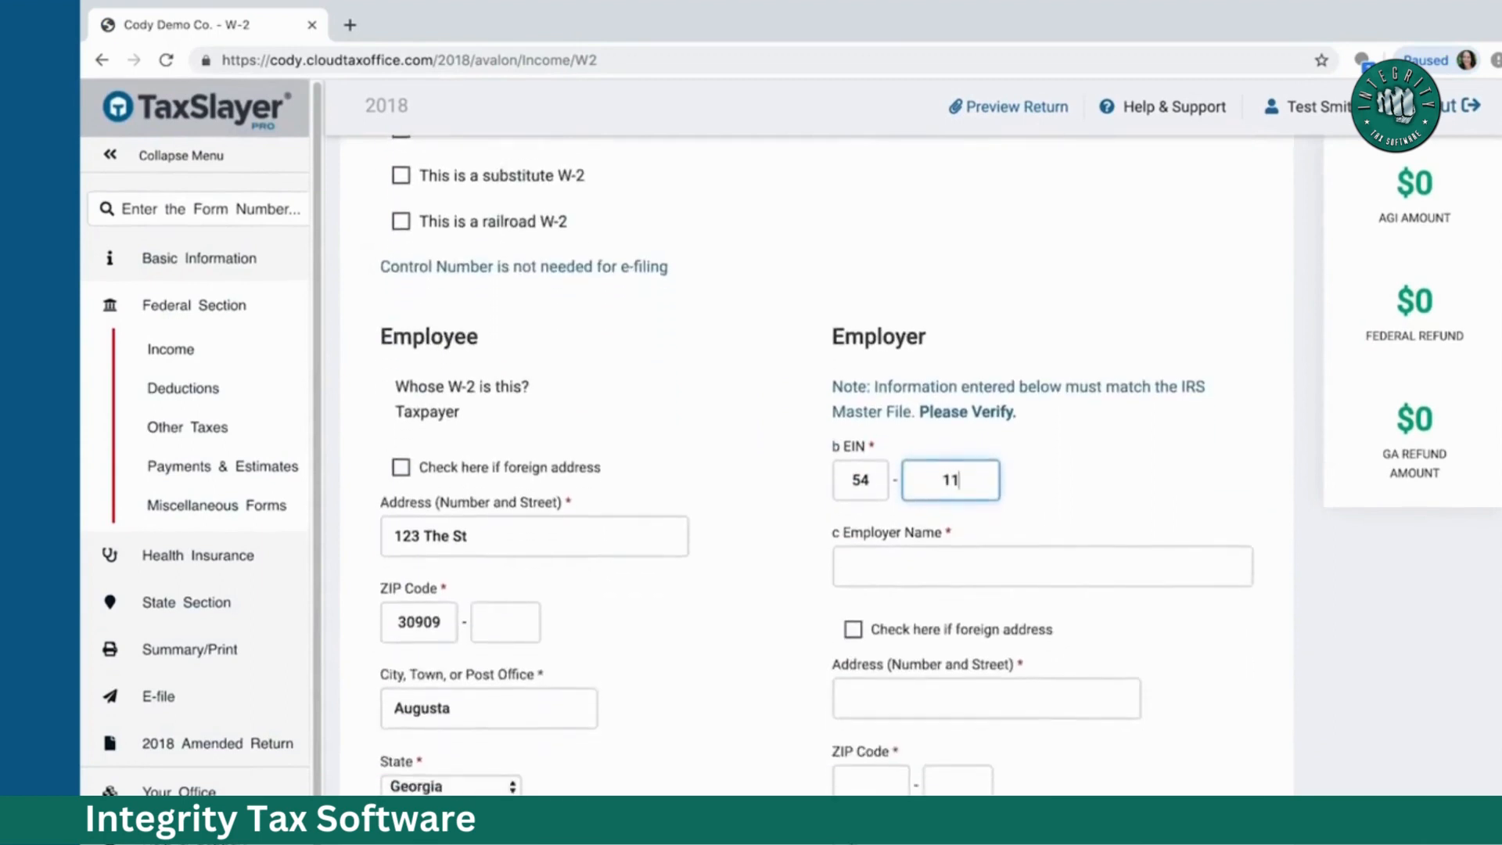
{"action": "type", "text": "11111"}
{"action": "key", "text": "Tab"}
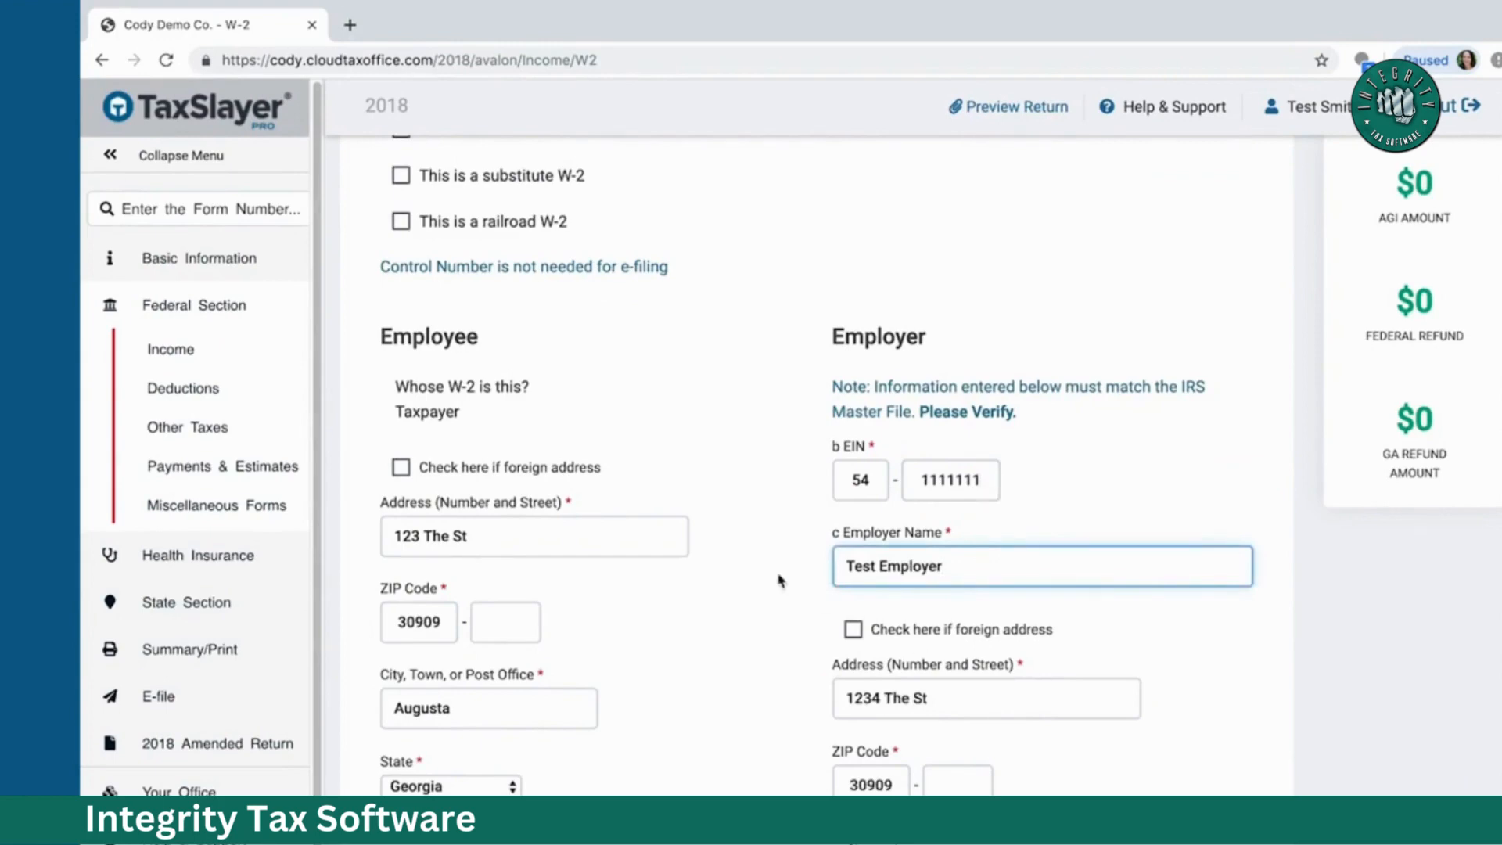
{"action": "scroll", "coordinate": [745, 485], "scroll_direction": "down", "scroll_amount": 3}
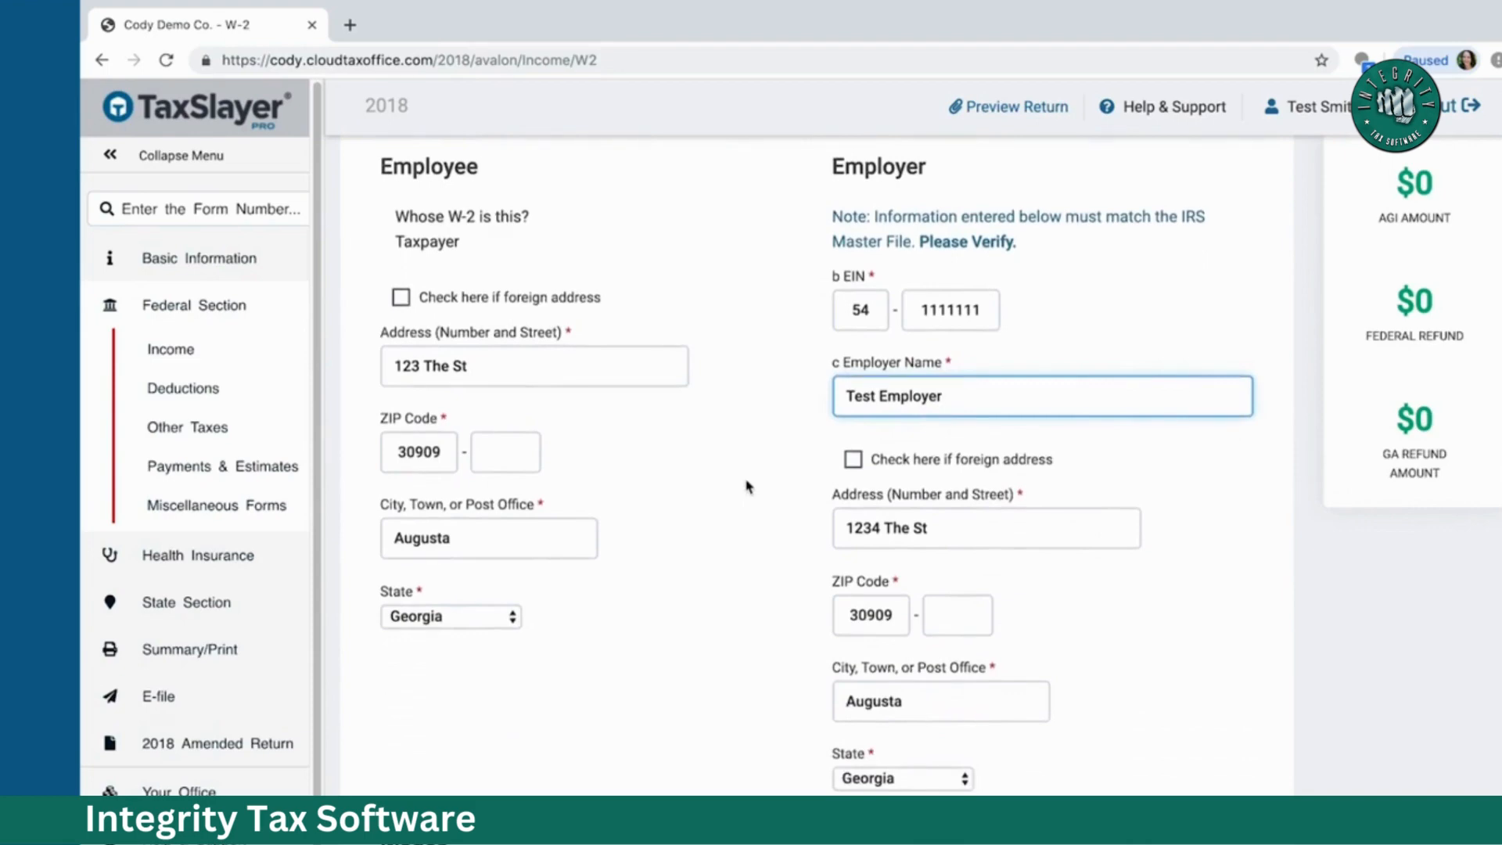
{"action": "scroll", "coordinate": [746, 485], "scroll_direction": "down", "scroll_amount": 7}
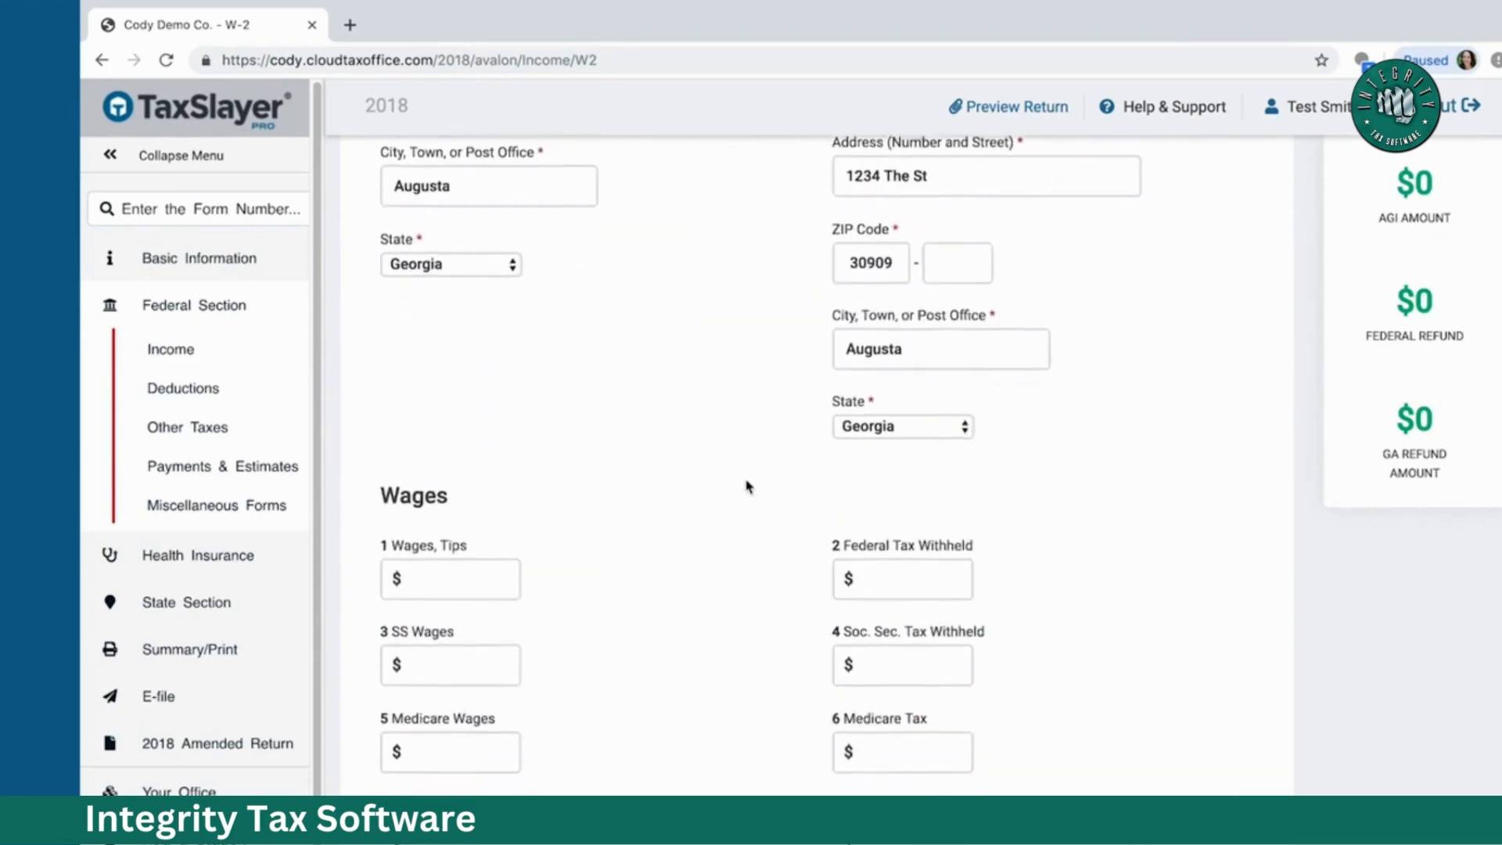
{"action": "scroll", "coordinate": [746, 485], "scroll_direction": "down", "scroll_amount": 4}
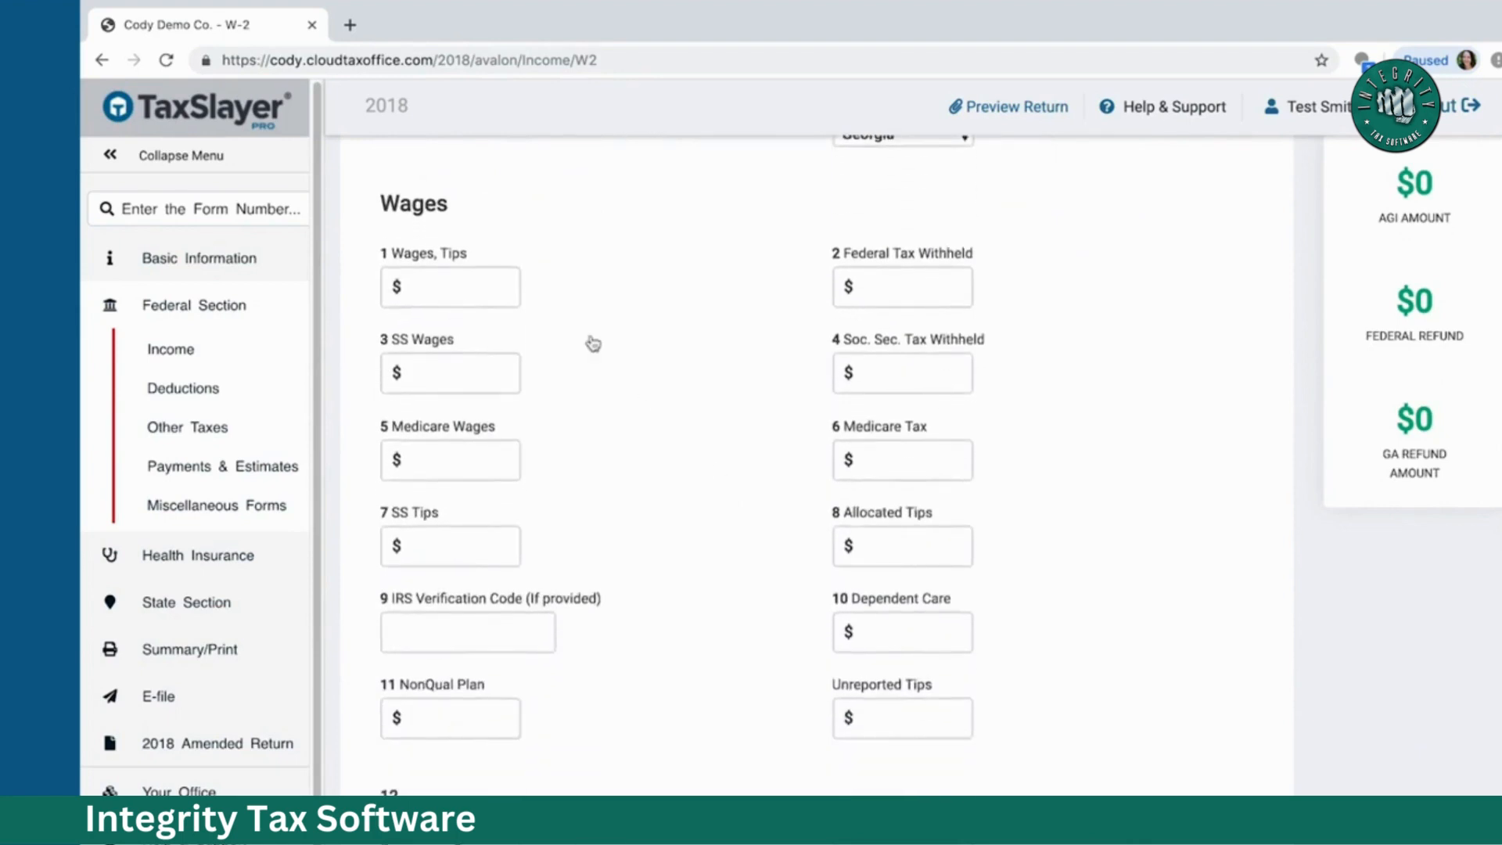
Step: Record $25000 box 1 wages and $2500 federal tax withheld on the W-2
{"action": "left_click", "coordinate": [457, 289]}
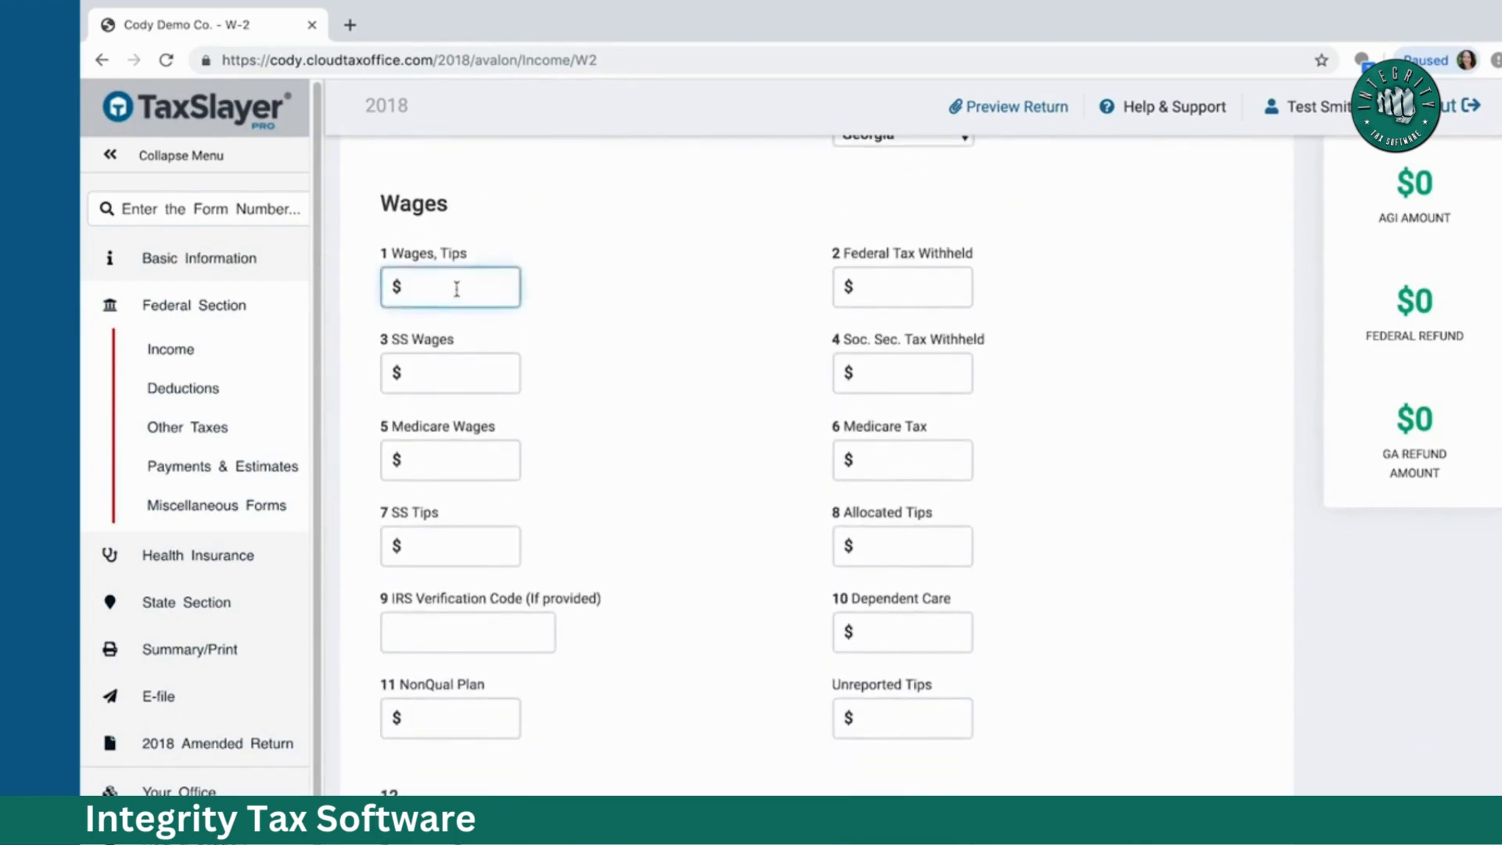
{"action": "type", "text": "25000"}
{"action": "key", "text": "Tab"}
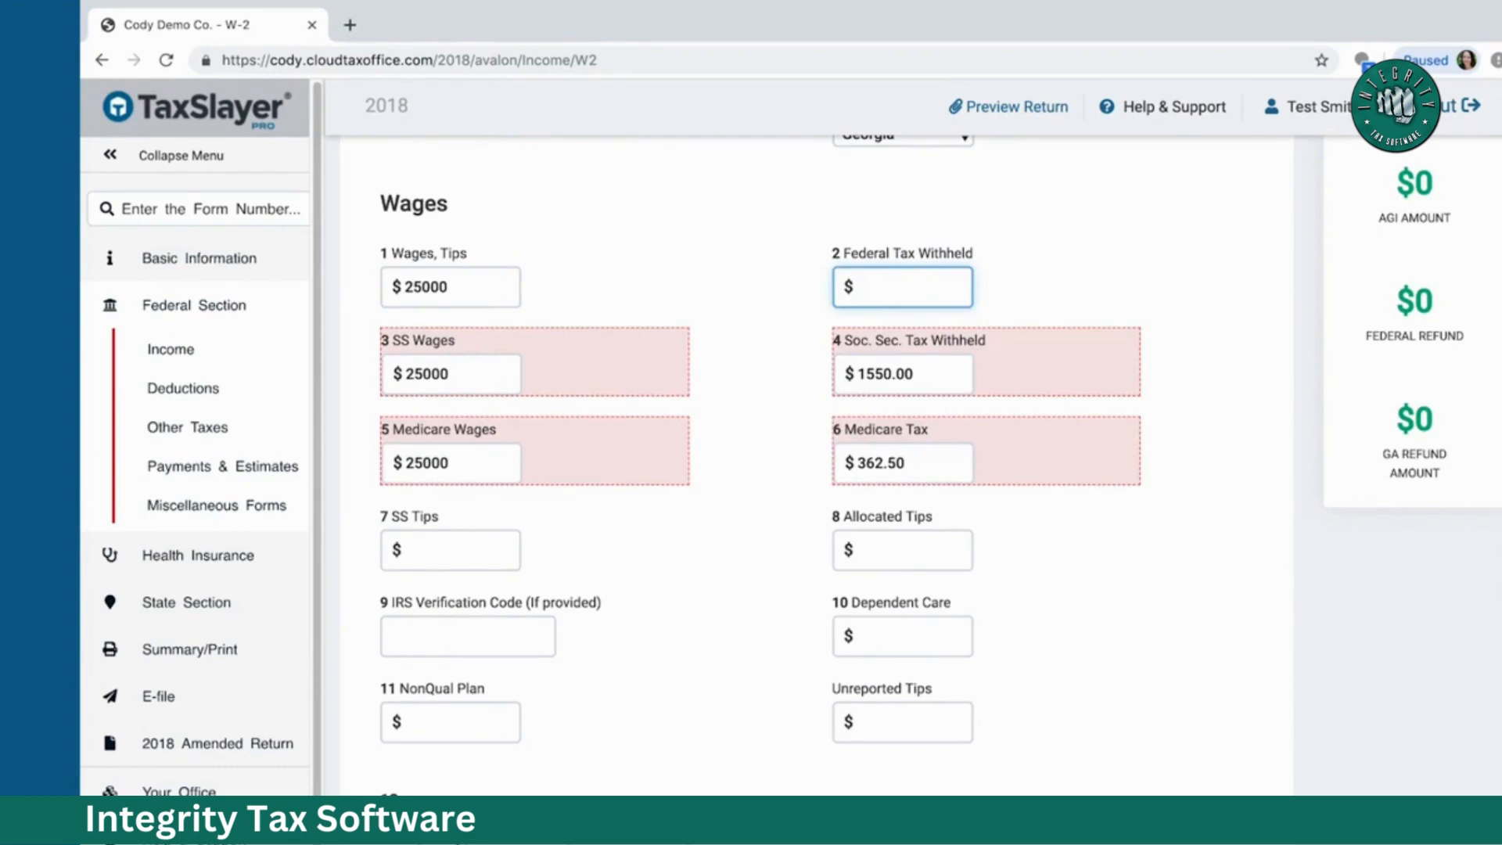
{"action": "type", "text": "2500"}
Step: Set the W-2 state to Georgia and enter the state employer ID
{"action": "scroll", "coordinate": [1250, 432], "scroll_direction": "down", "scroll_amount": 9}
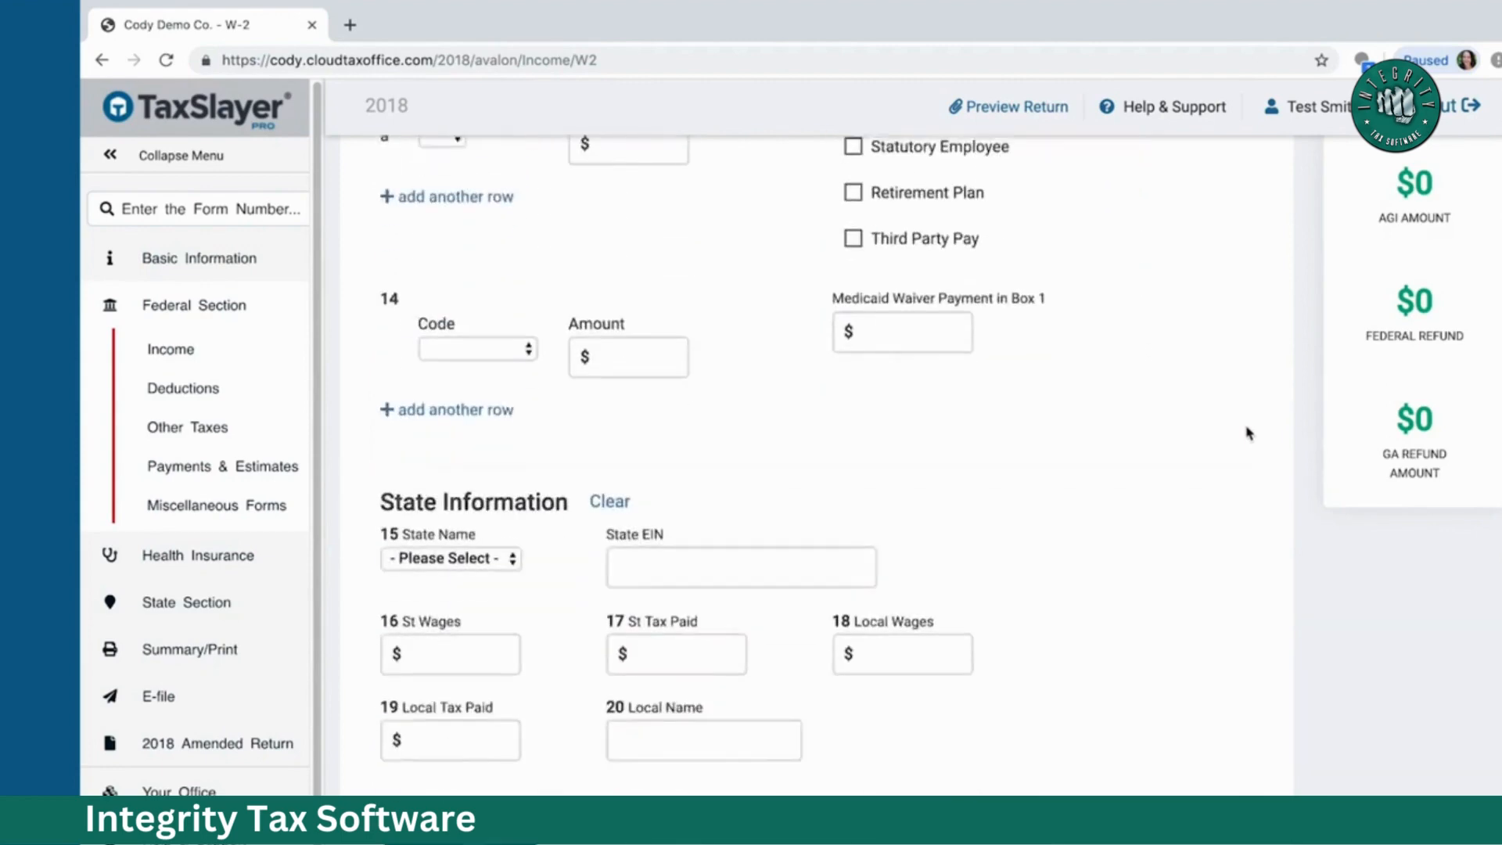
{"action": "scroll", "coordinate": [1250, 433], "scroll_direction": "down", "scroll_amount": 2}
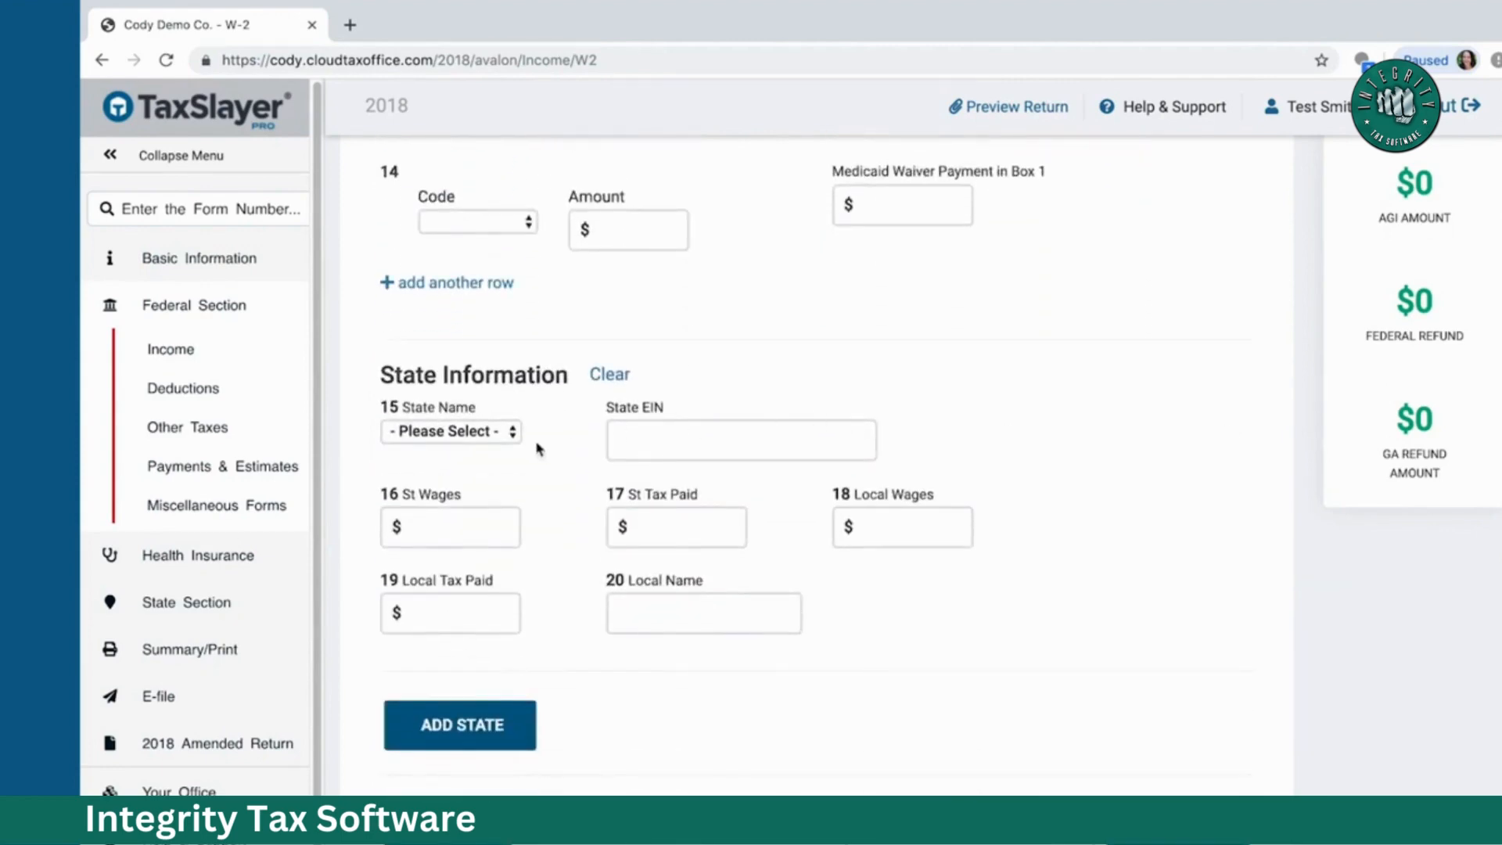
{"action": "left_click", "coordinate": [509, 432]}
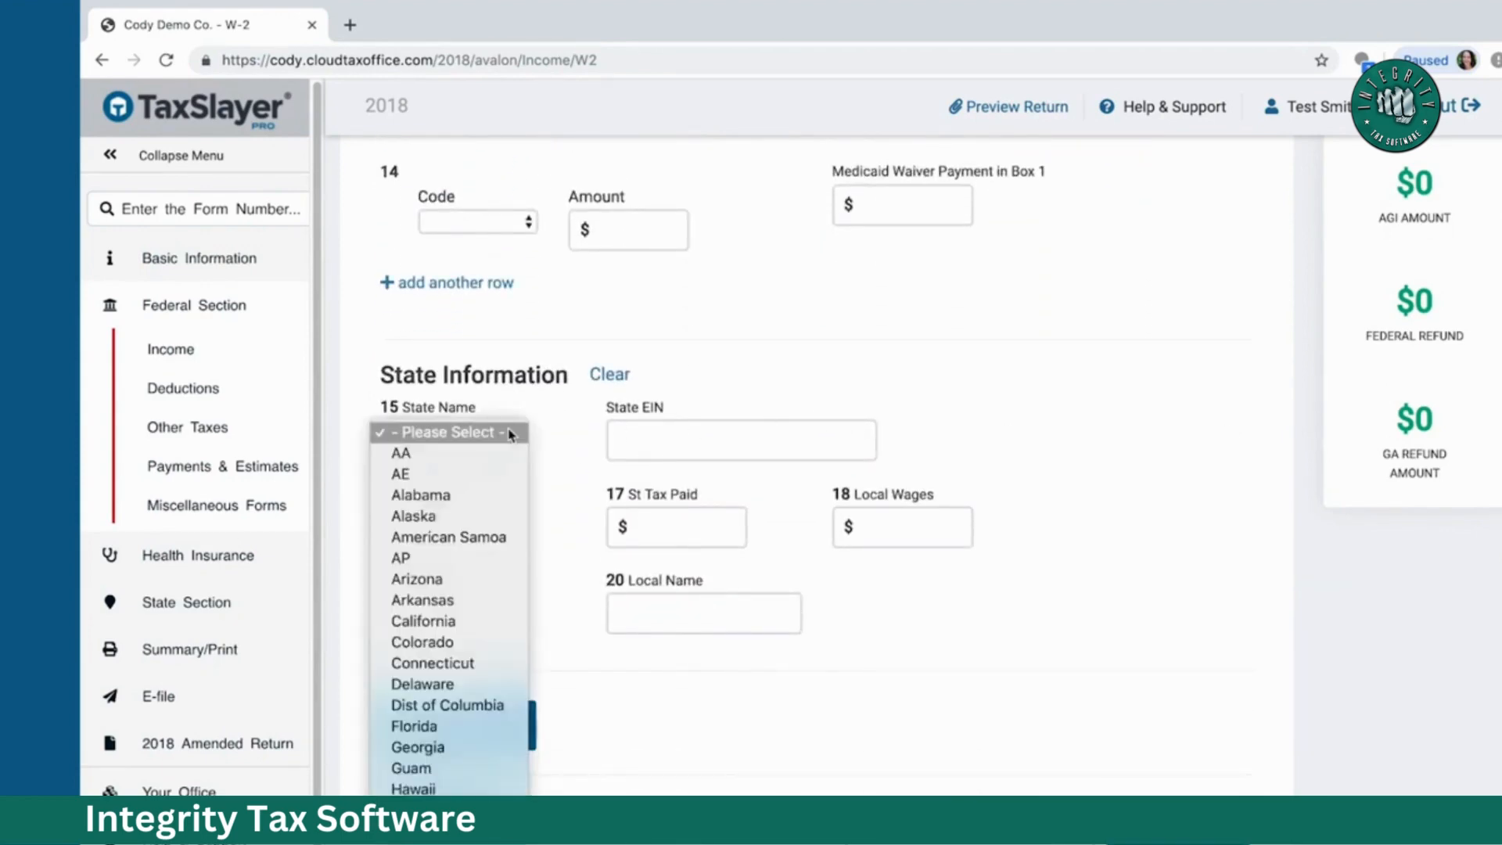
{"action": "key", "text": "g"}
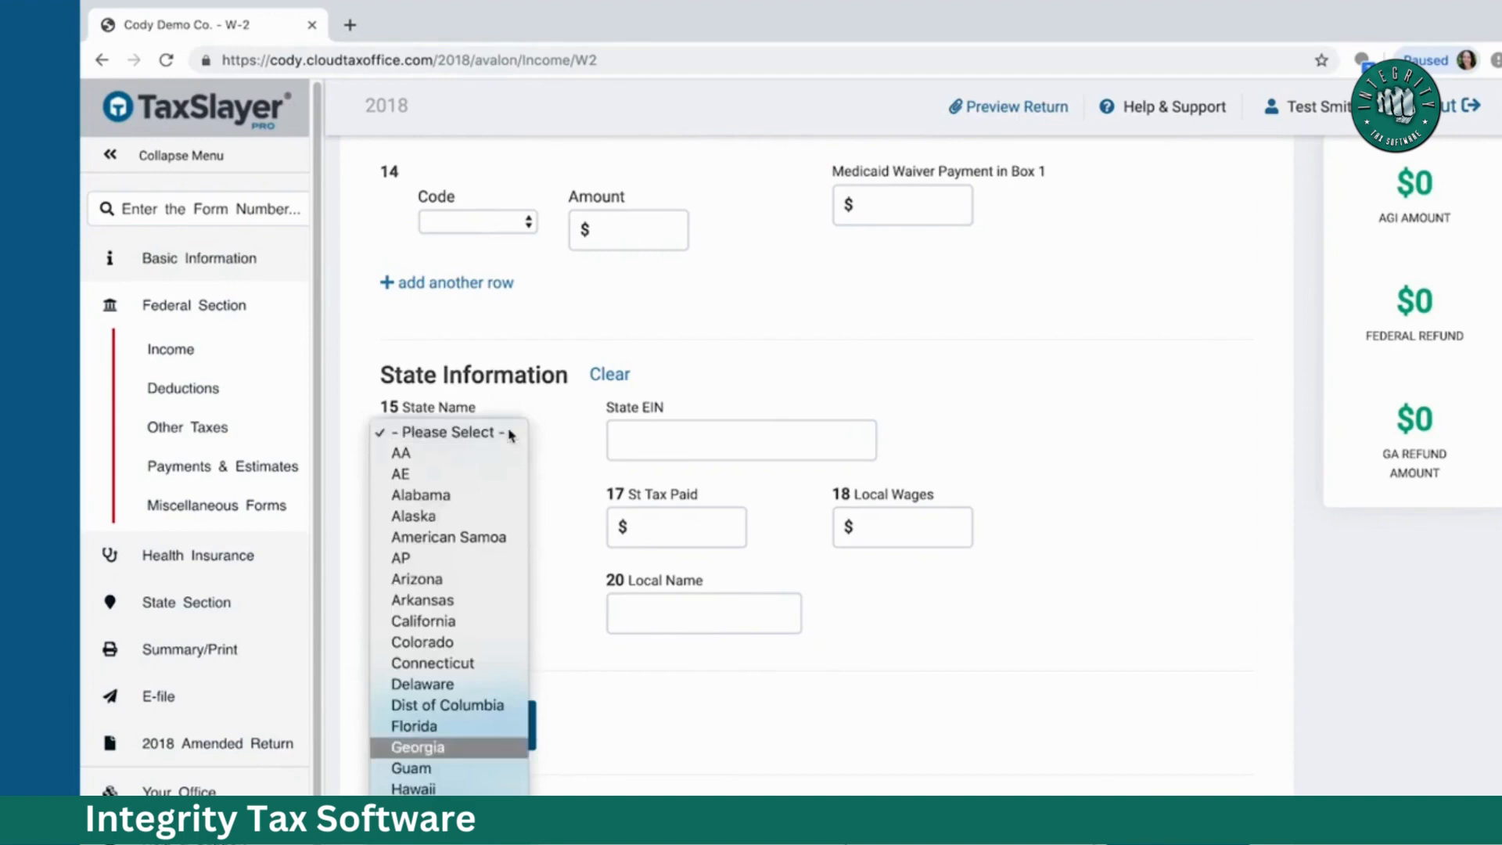
{"action": "left_click", "coordinate": [463, 747]}
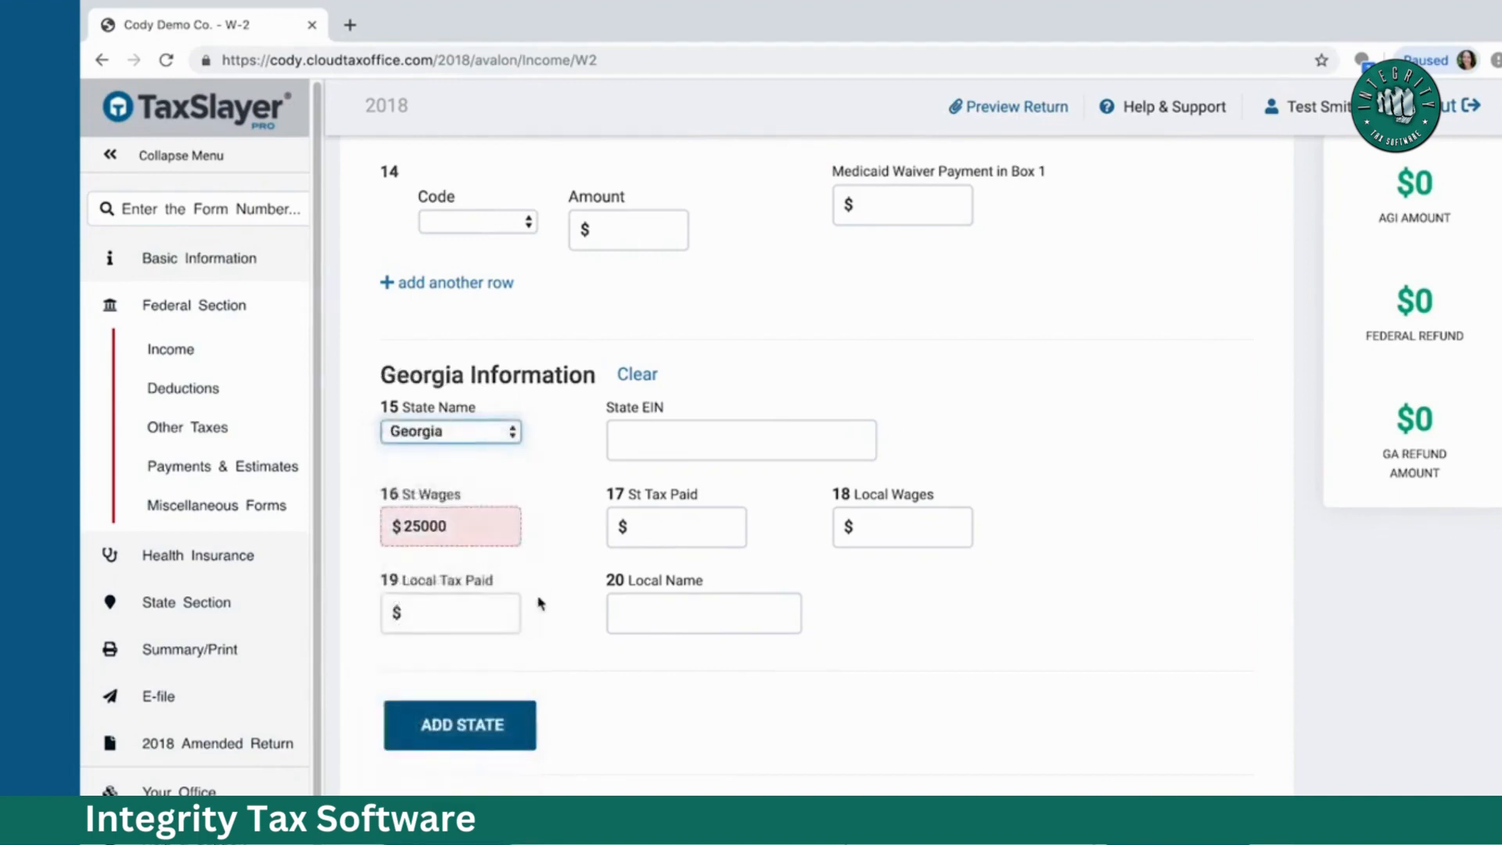
{"action": "left_click", "coordinate": [631, 439]}
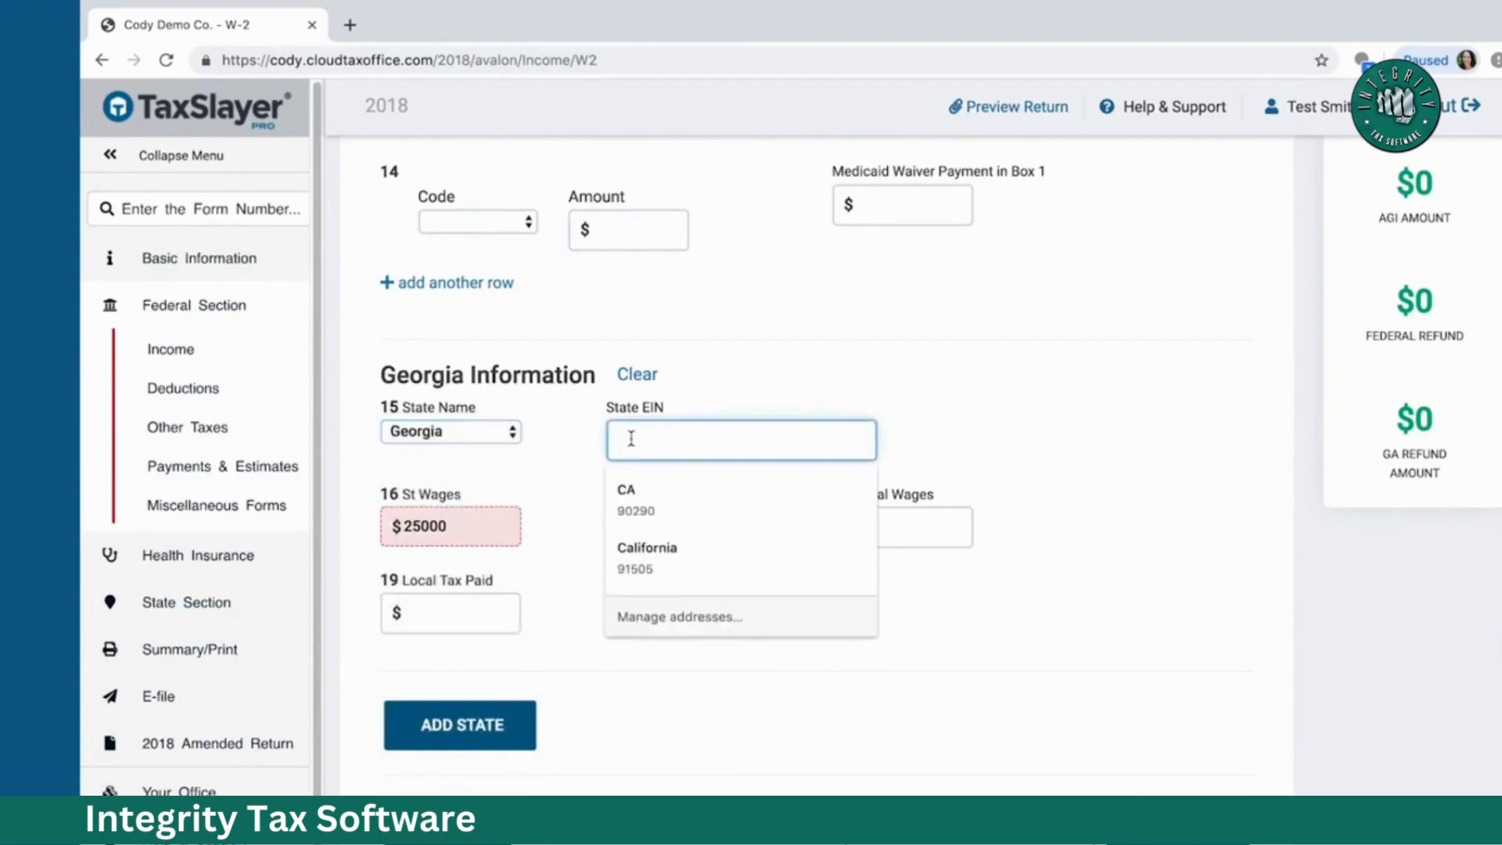
{"action": "type", "text": "1234567"}
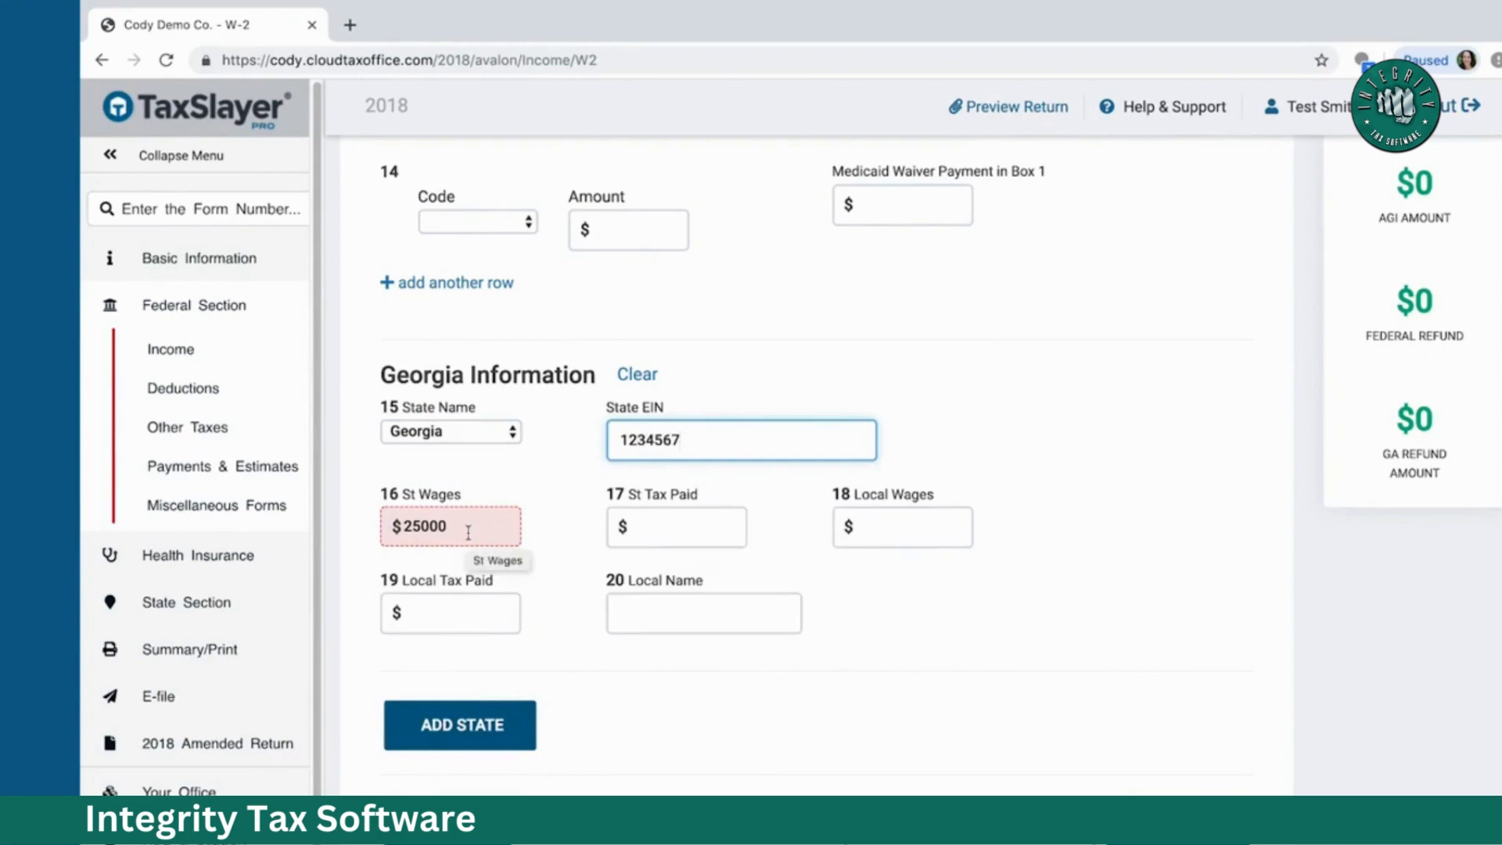
Step: Enter $1500 state tax paid, leave local wages blank, and save the W-2
{"action": "left_click", "coordinate": [681, 524]}
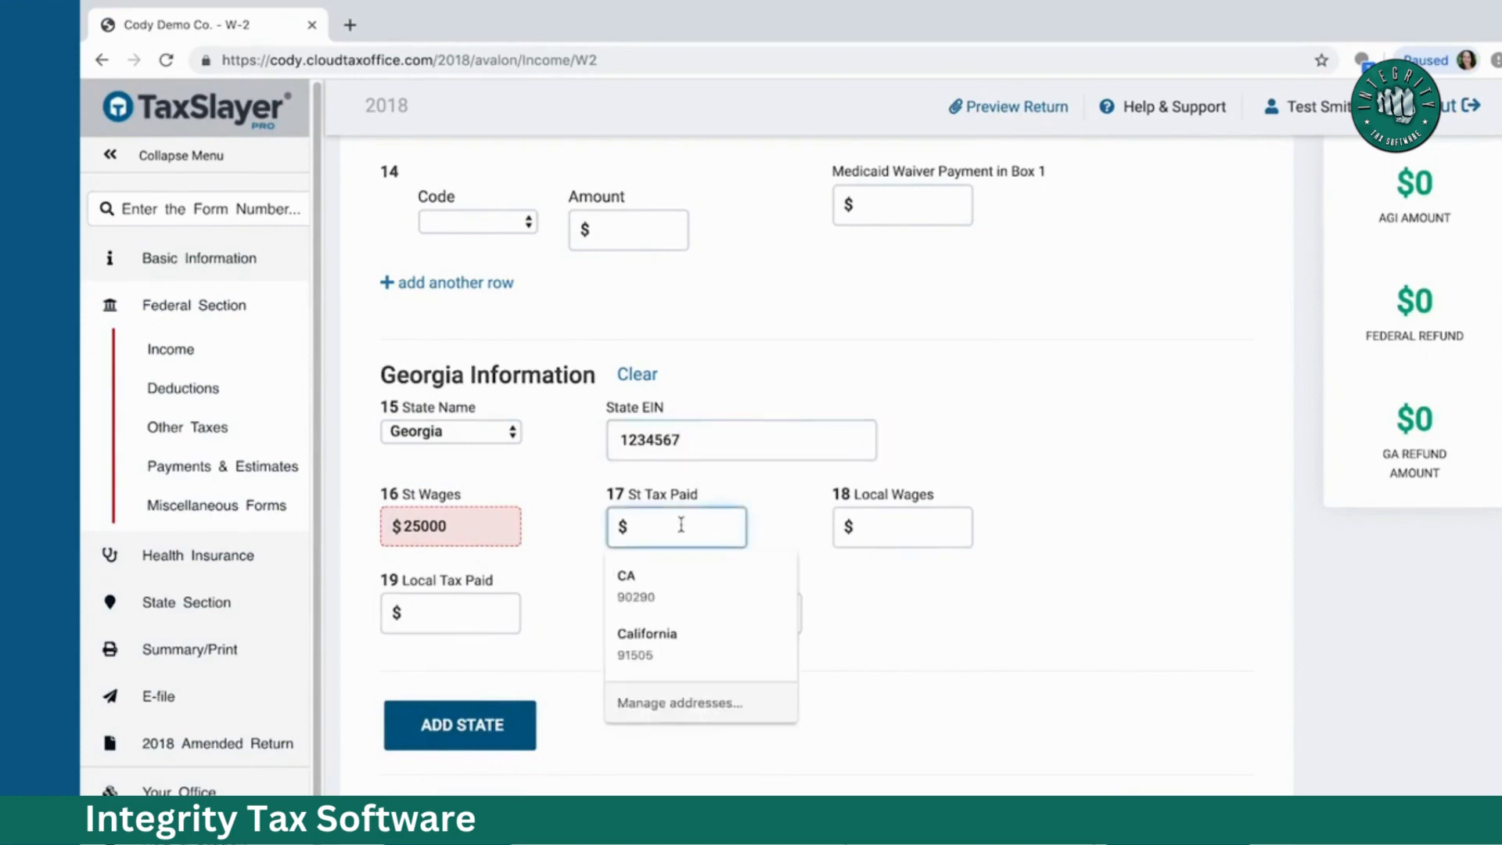
{"action": "type", "text": "1500"}
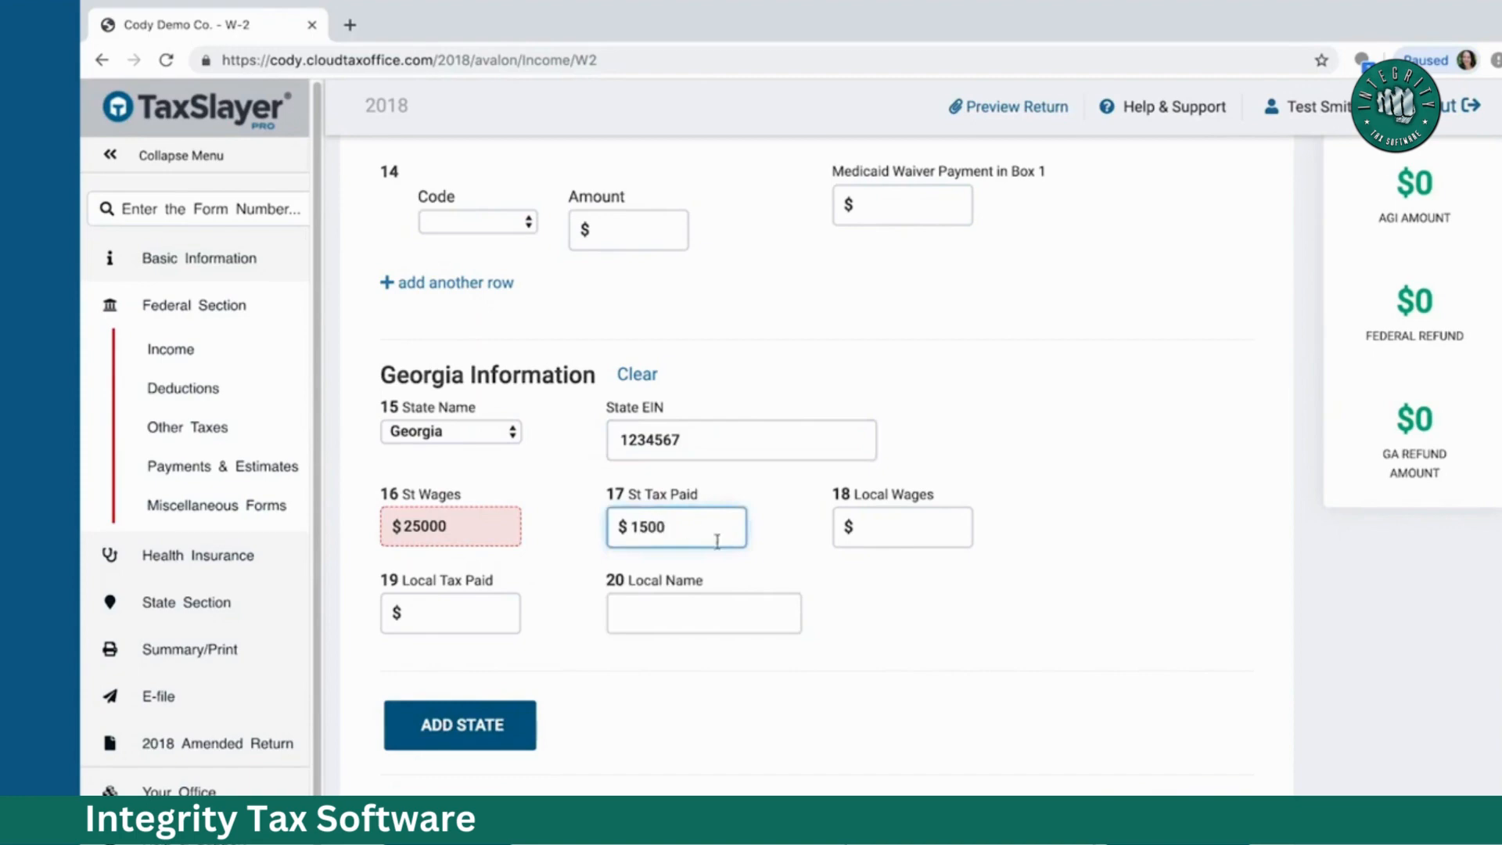
{"action": "left_click", "coordinate": [894, 530]}
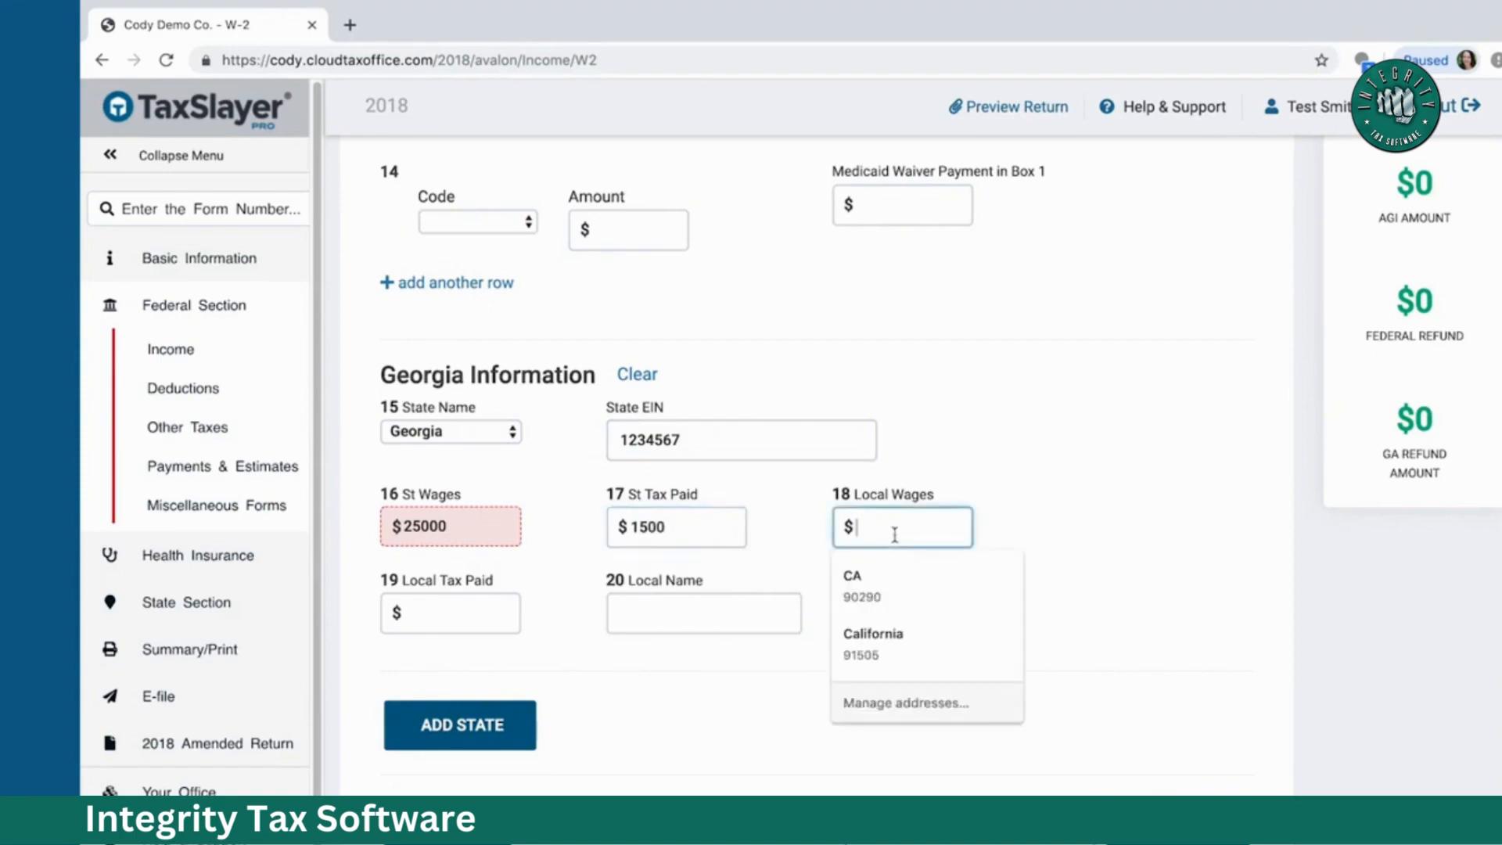
{"action": "left_click", "coordinate": [1193, 583]}
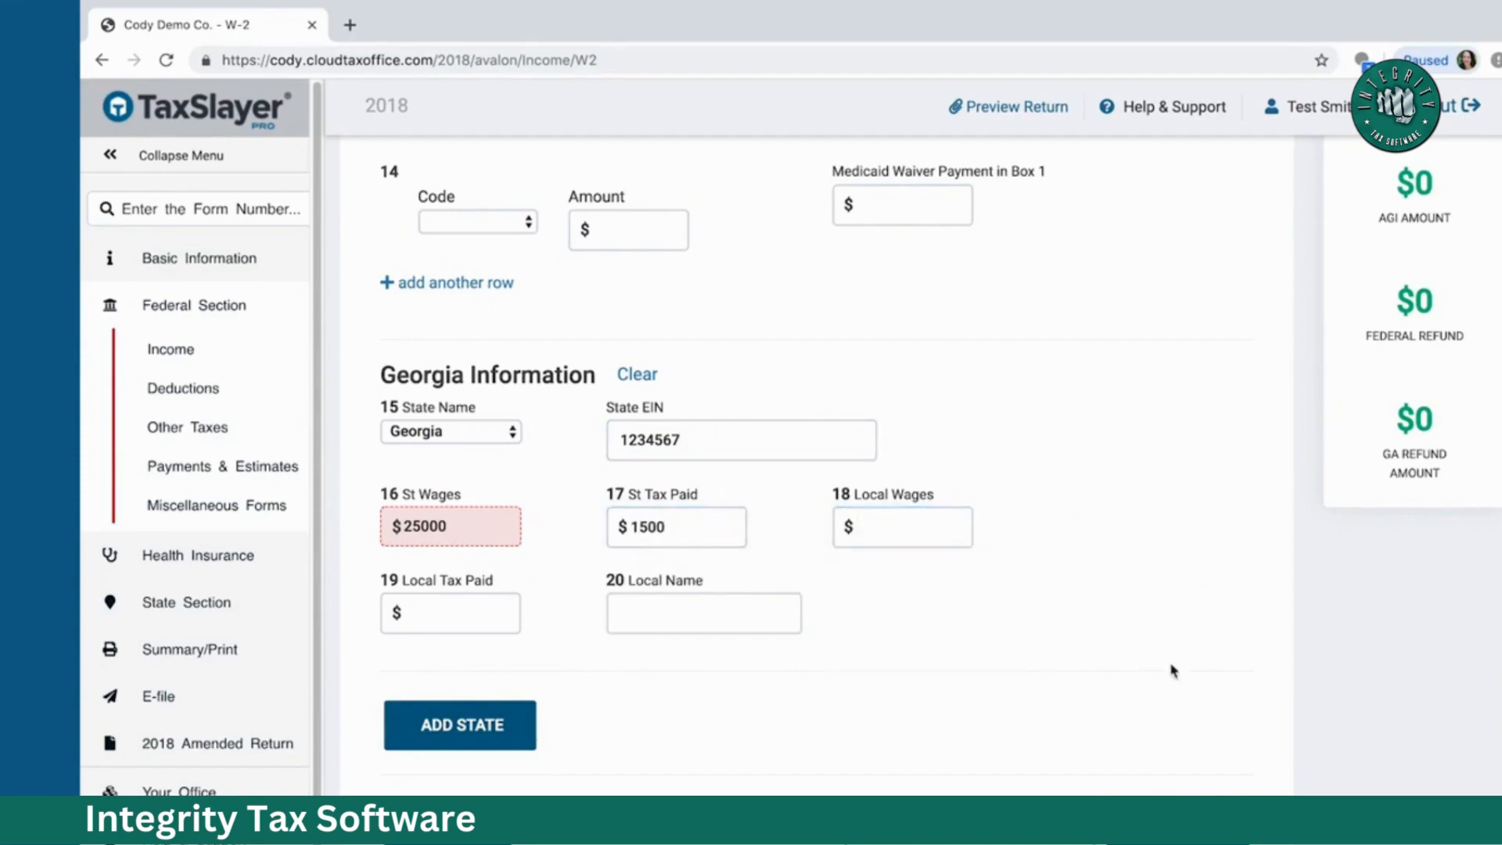
{"action": "left_click", "coordinate": [1178, 828]}
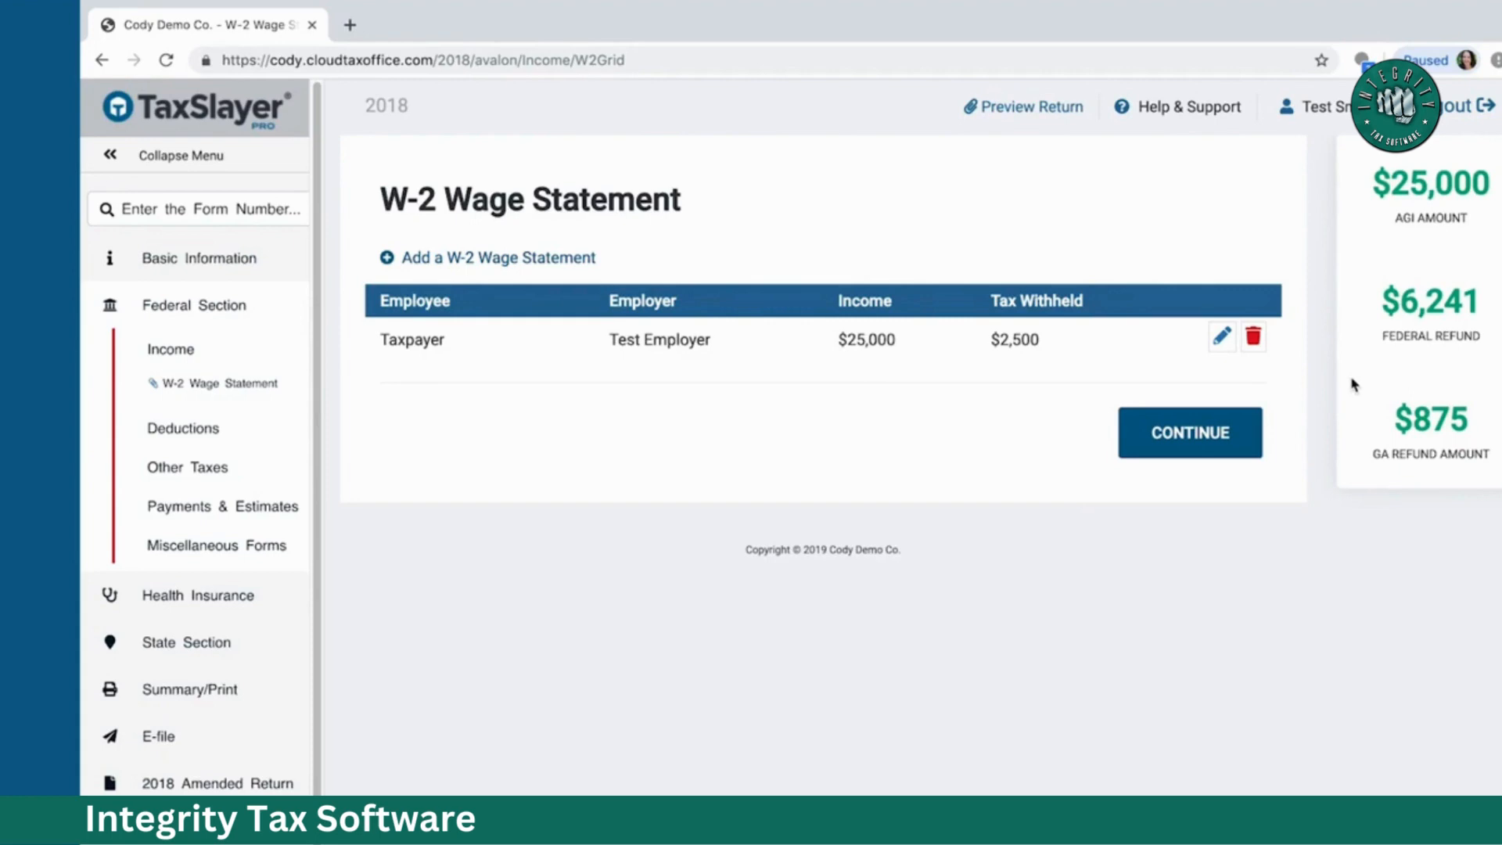
Step: Leave the W-2 list, review the income topics, and jump to Deductions
{"action": "left_click", "coordinate": [1214, 436]}
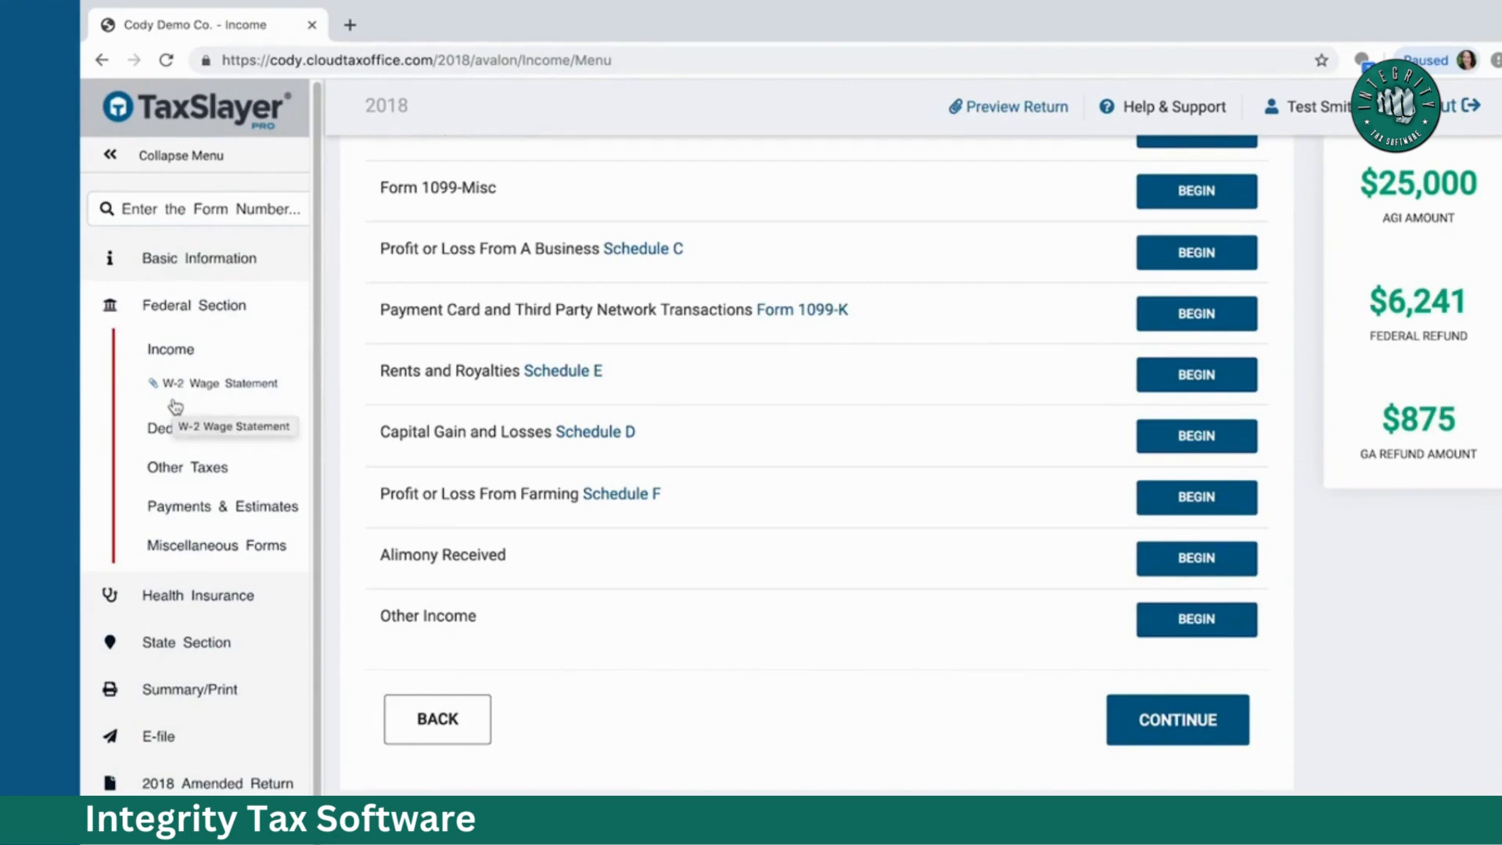
{"action": "left_click", "coordinate": [193, 385]}
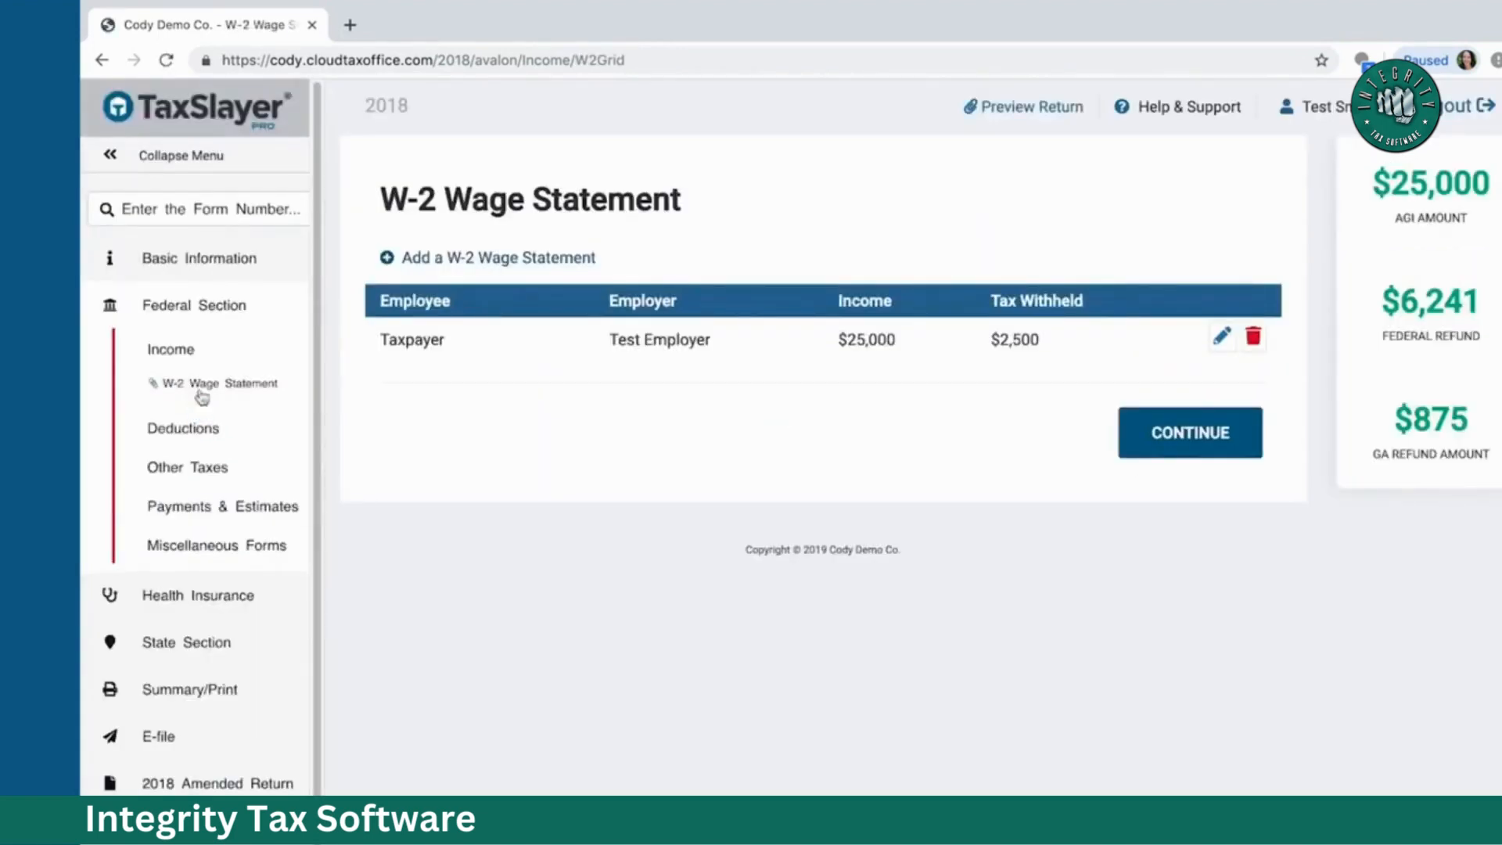
{"action": "left_click", "coordinate": [1193, 426]}
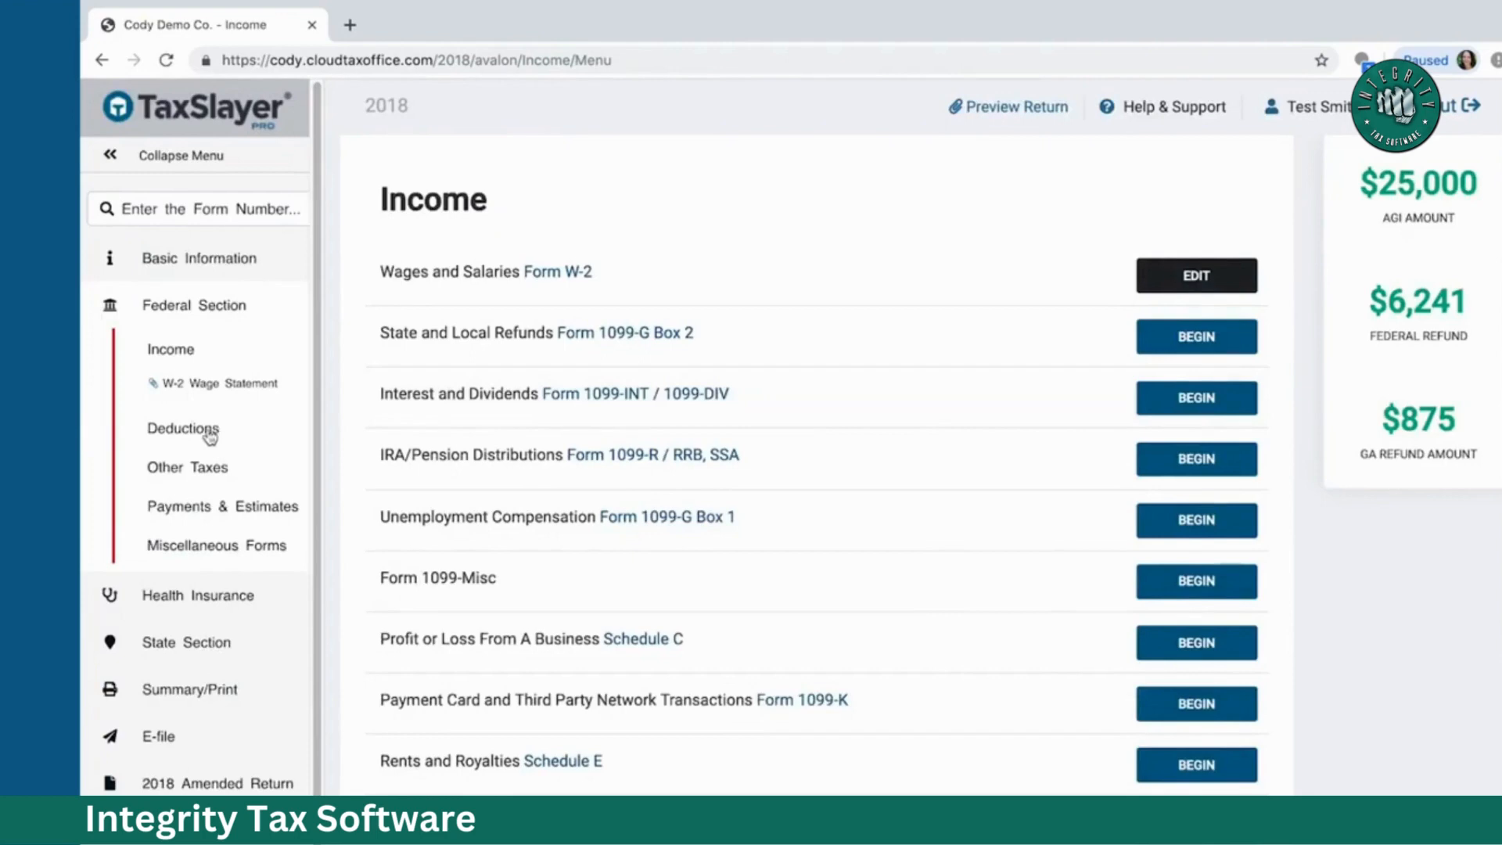
{"action": "scroll", "coordinate": [720, 453], "scroll_direction": "down", "scroll_amount": 5}
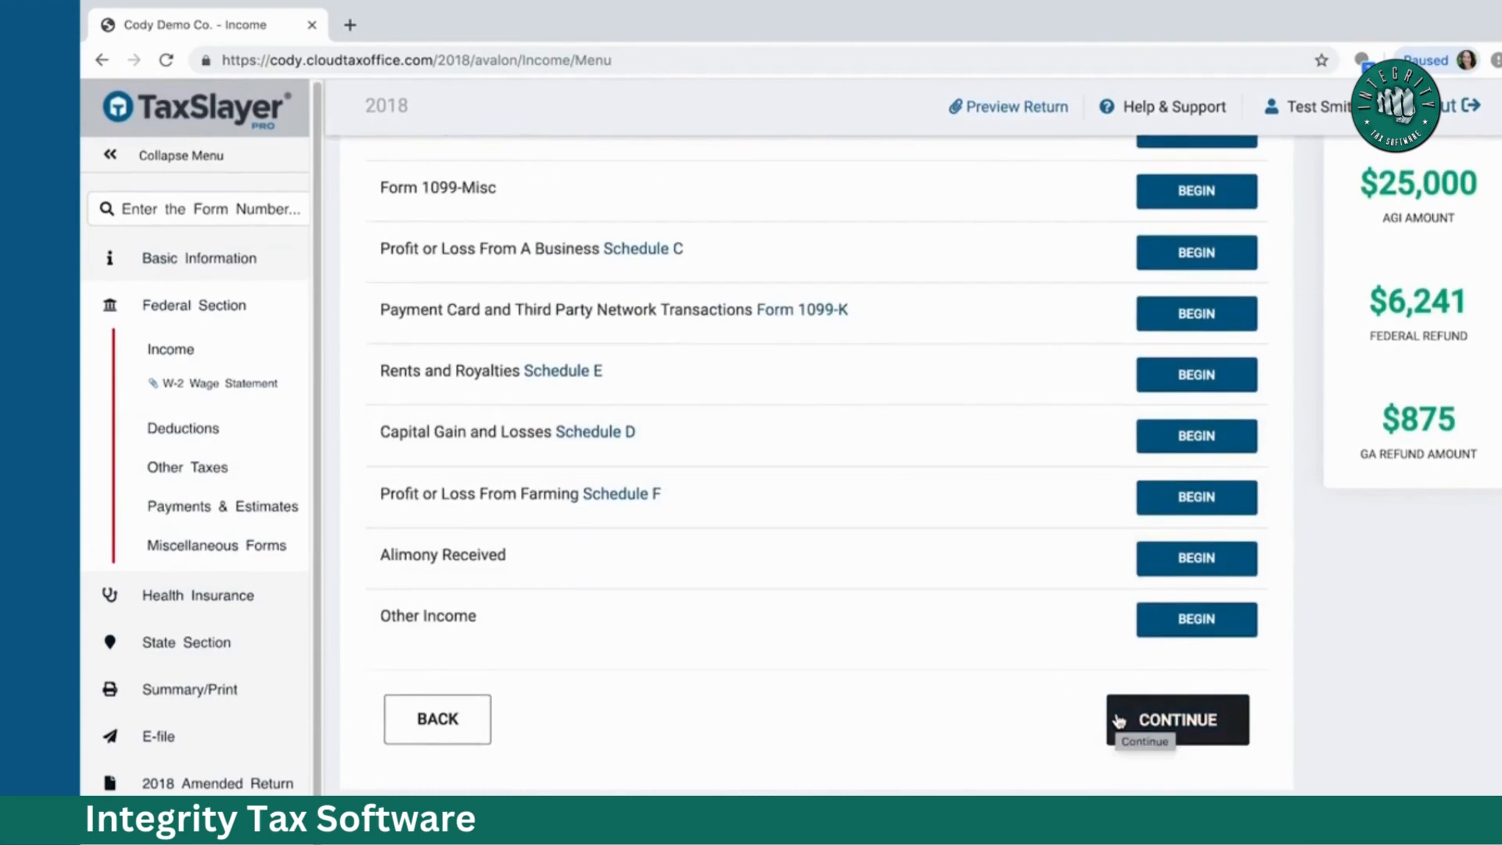
{"action": "left_click", "coordinate": [181, 435]}
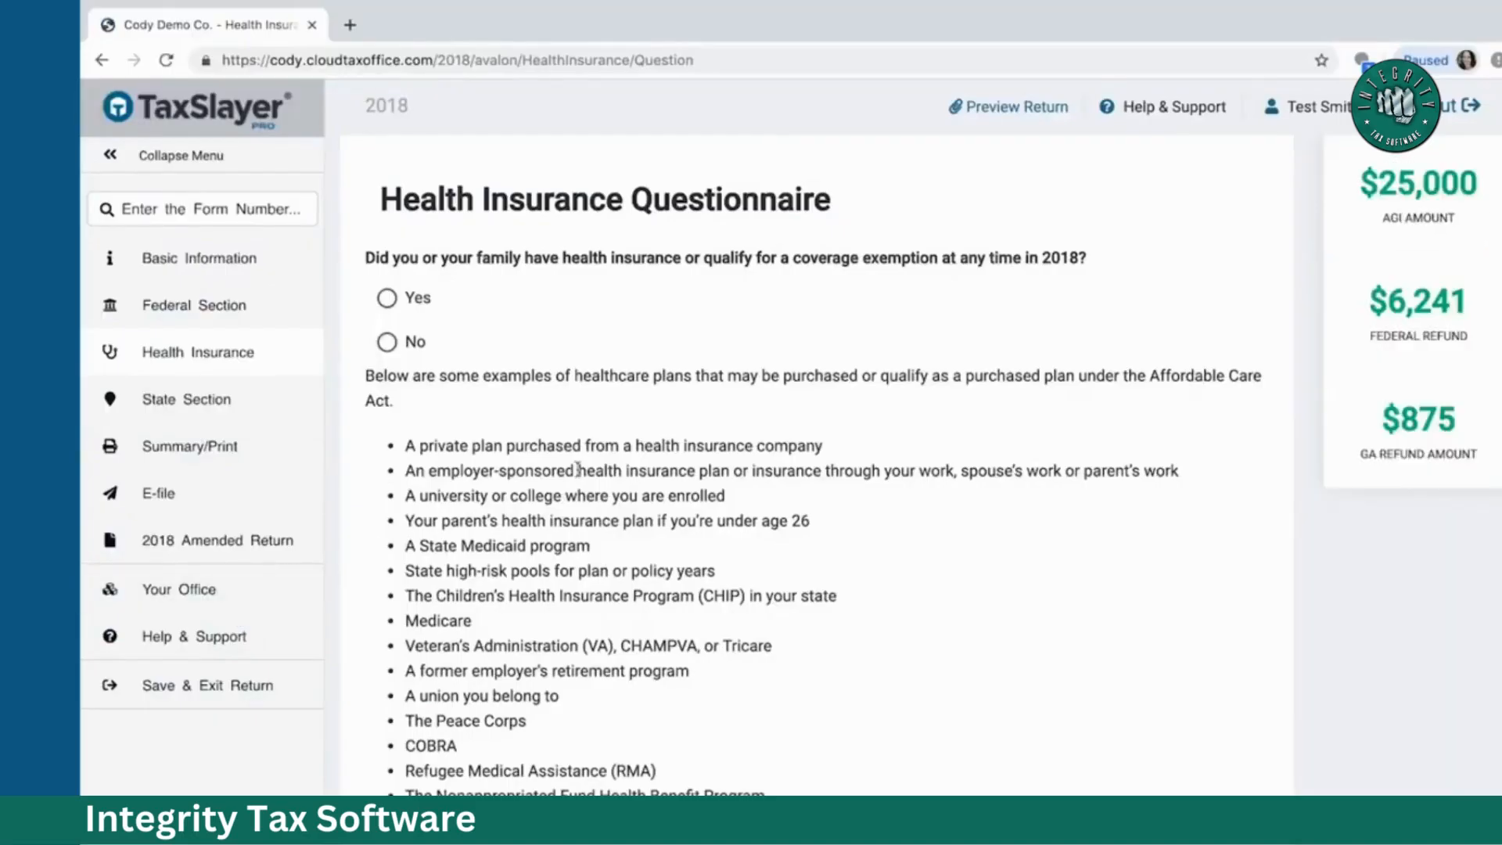
Step: Answer Yes to having health coverage in 2018
{"action": "left_click", "coordinate": [388, 298]}
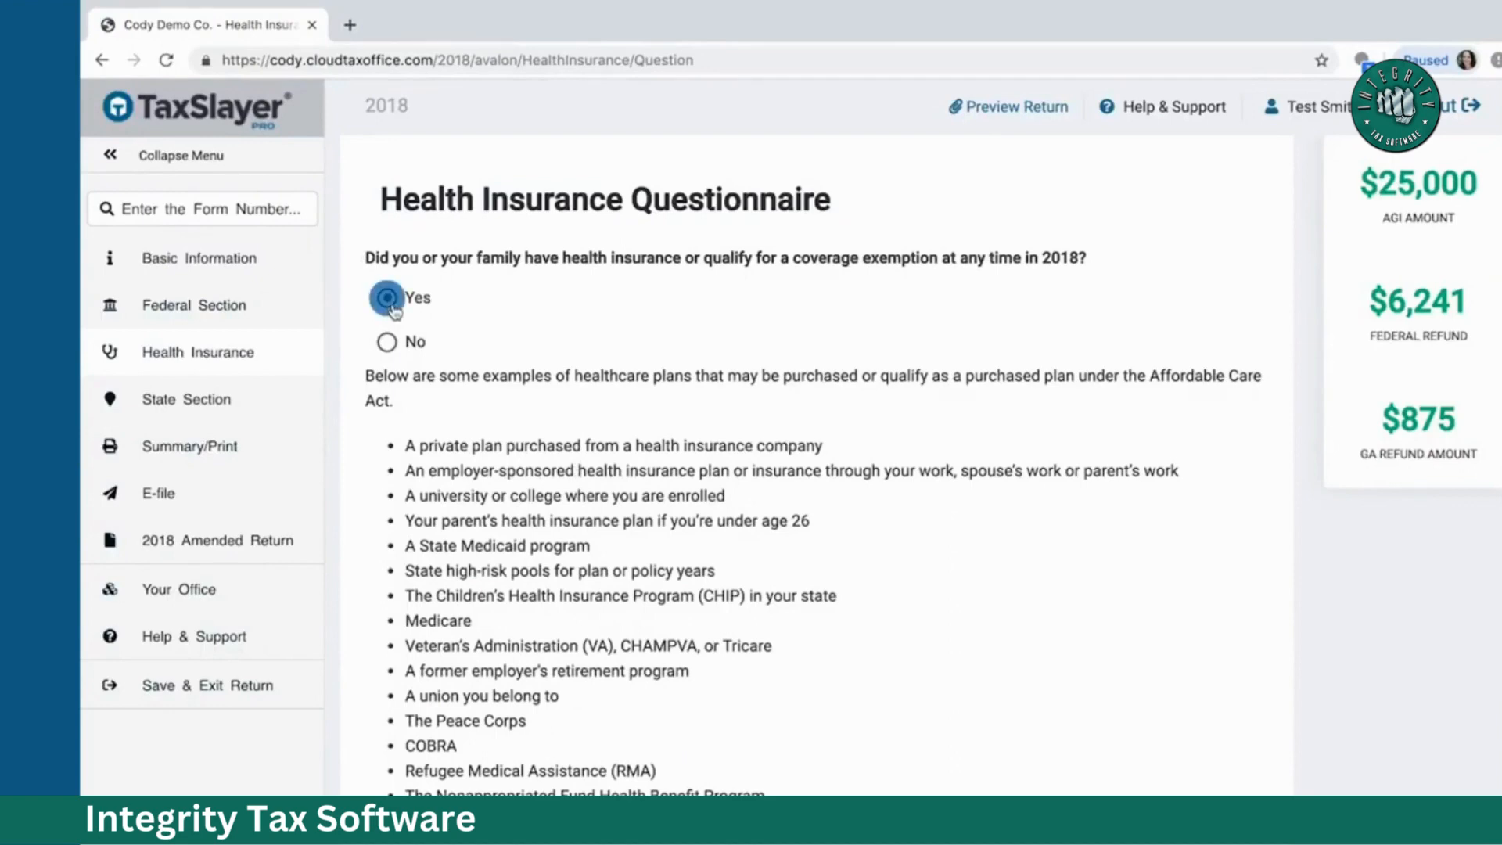
{"action": "scroll", "coordinate": [716, 329], "scroll_direction": "down", "scroll_amount": 1}
{"action": "scroll", "coordinate": [719, 331], "scroll_direction": "down", "scroll_amount": 1}
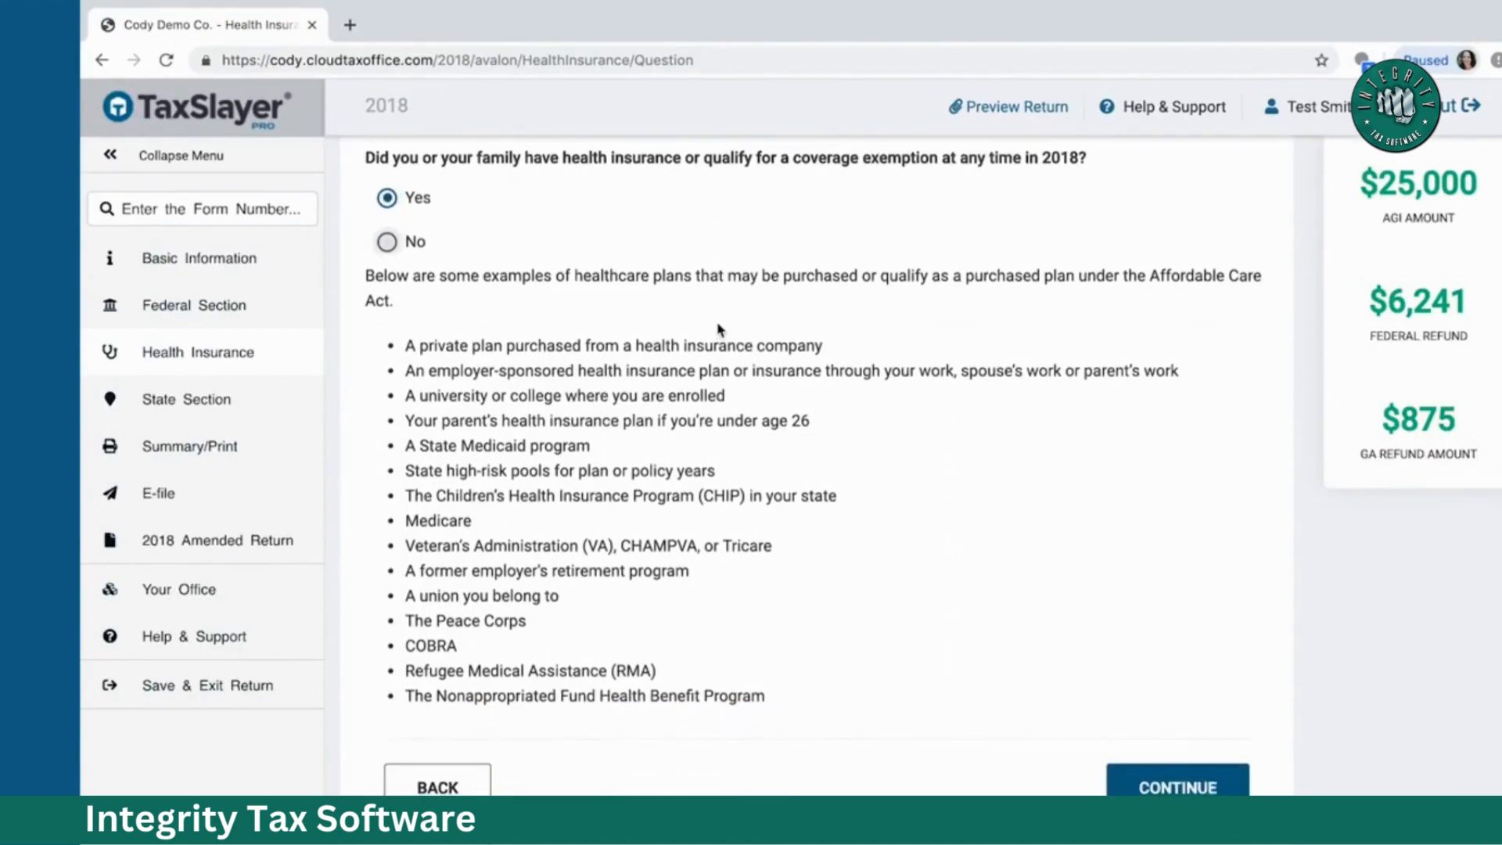
{"action": "left_click", "coordinate": [1153, 788]}
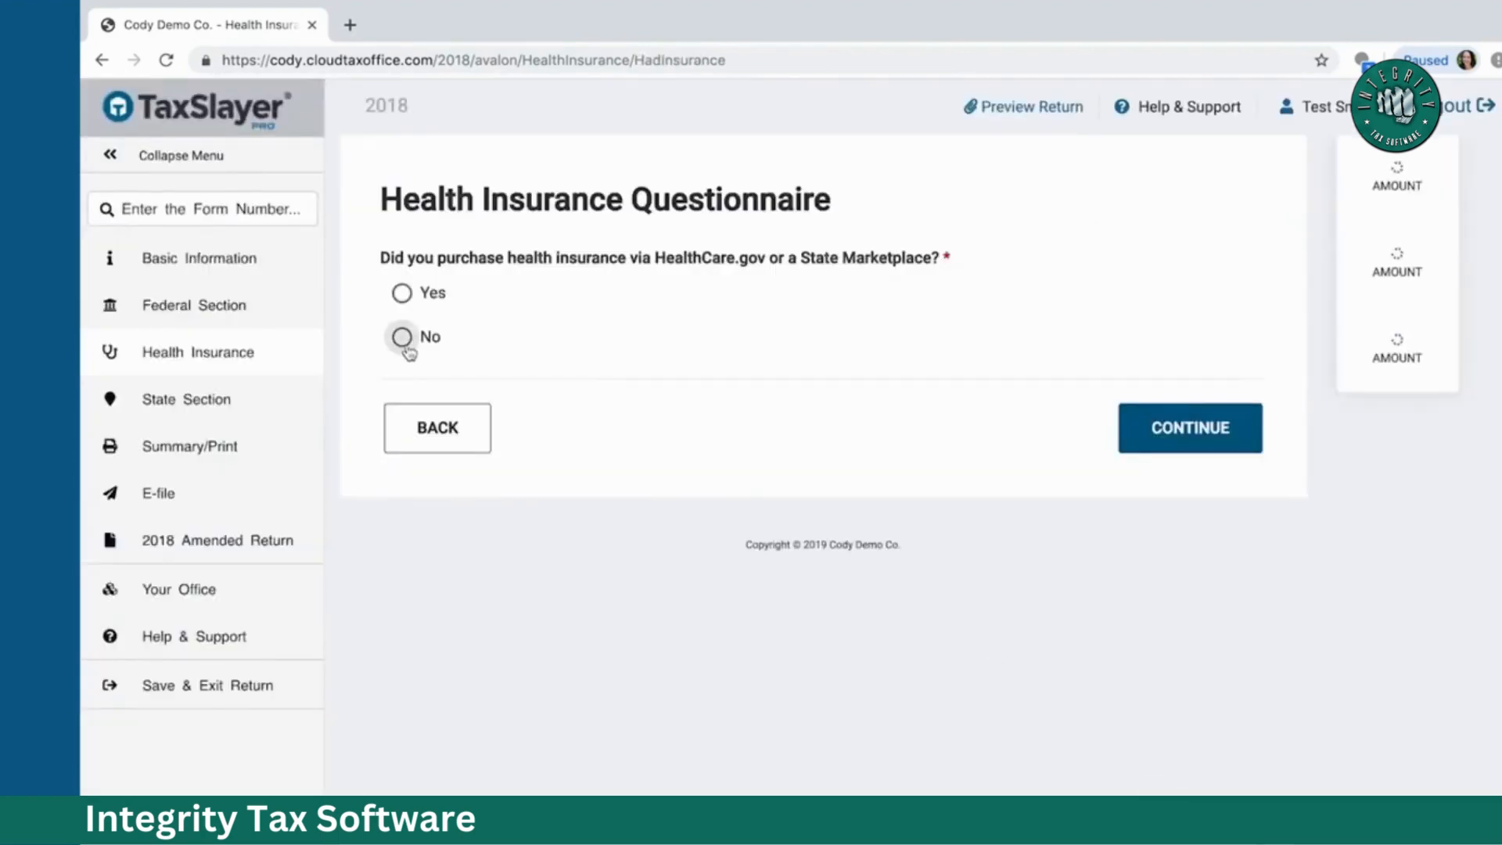
Step: Answer No to marketplace coverage, confirm household members, and mark full-year coverage Yes
{"action": "left_click", "coordinate": [406, 347]}
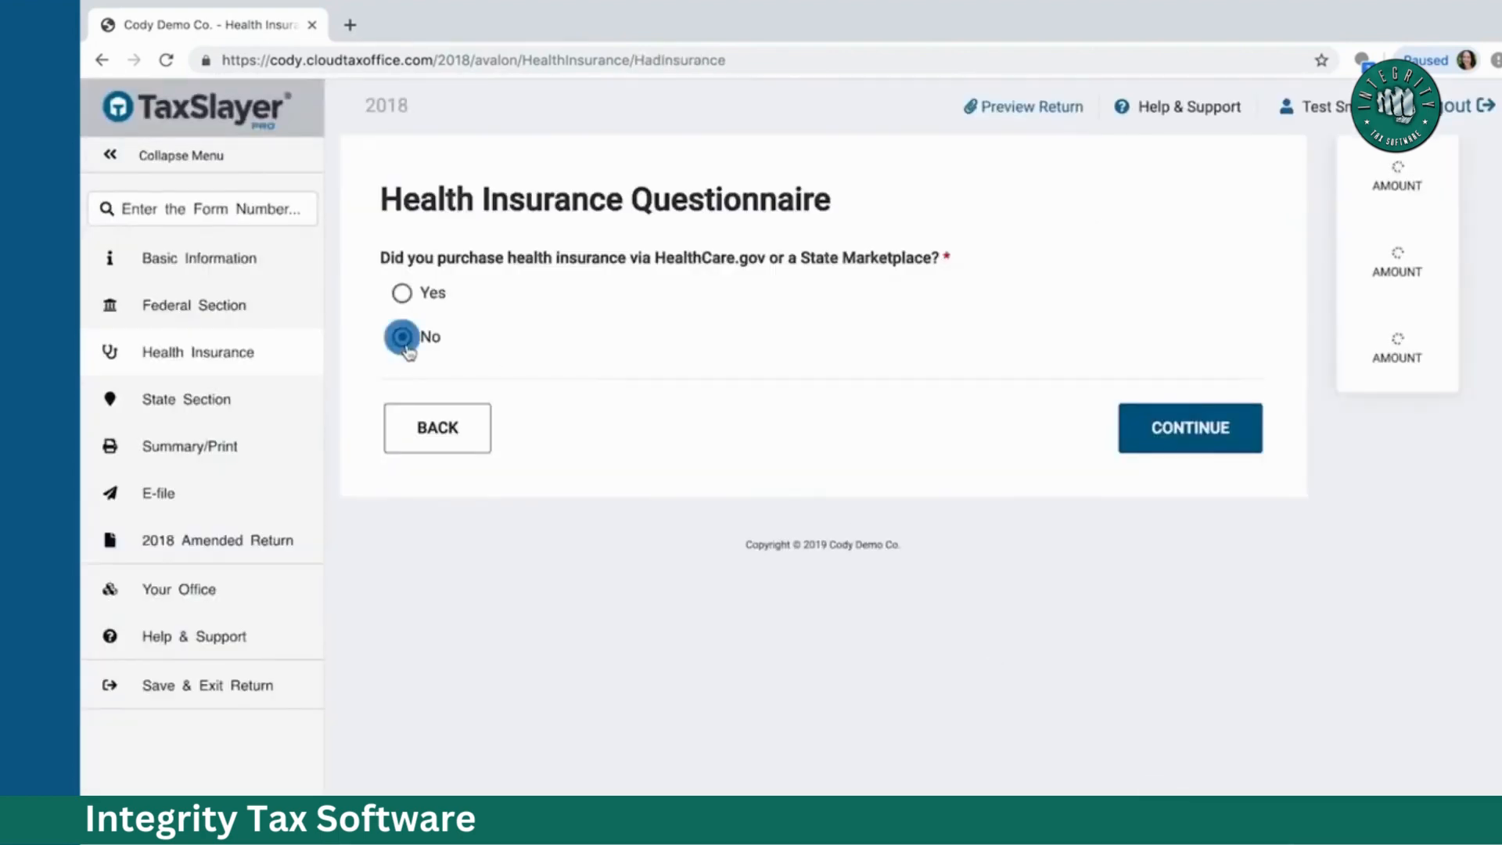
{"action": "left_click", "coordinate": [1161, 430]}
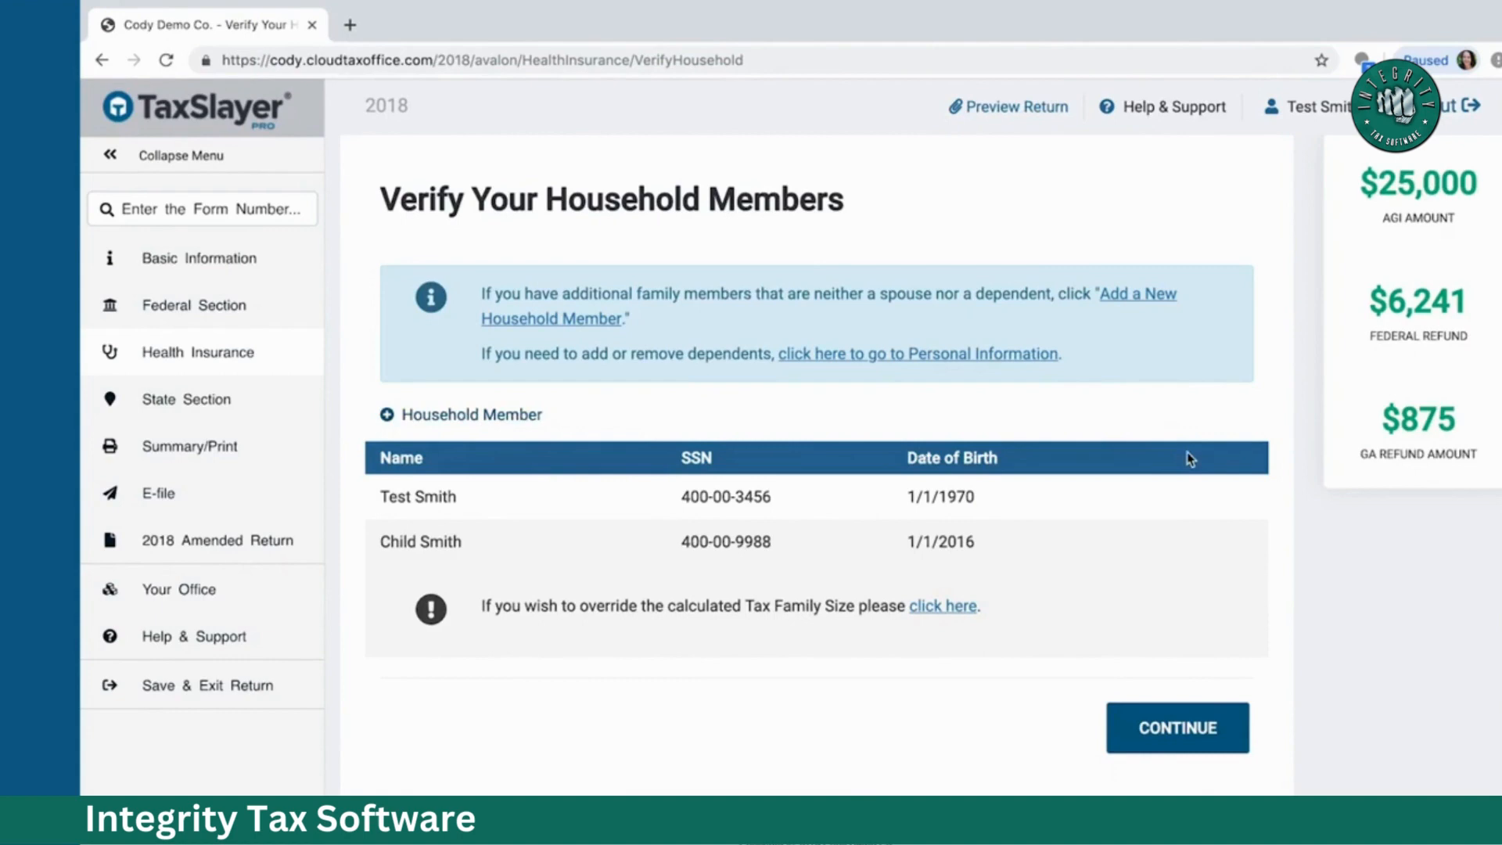
{"action": "left_click", "coordinate": [1185, 727]}
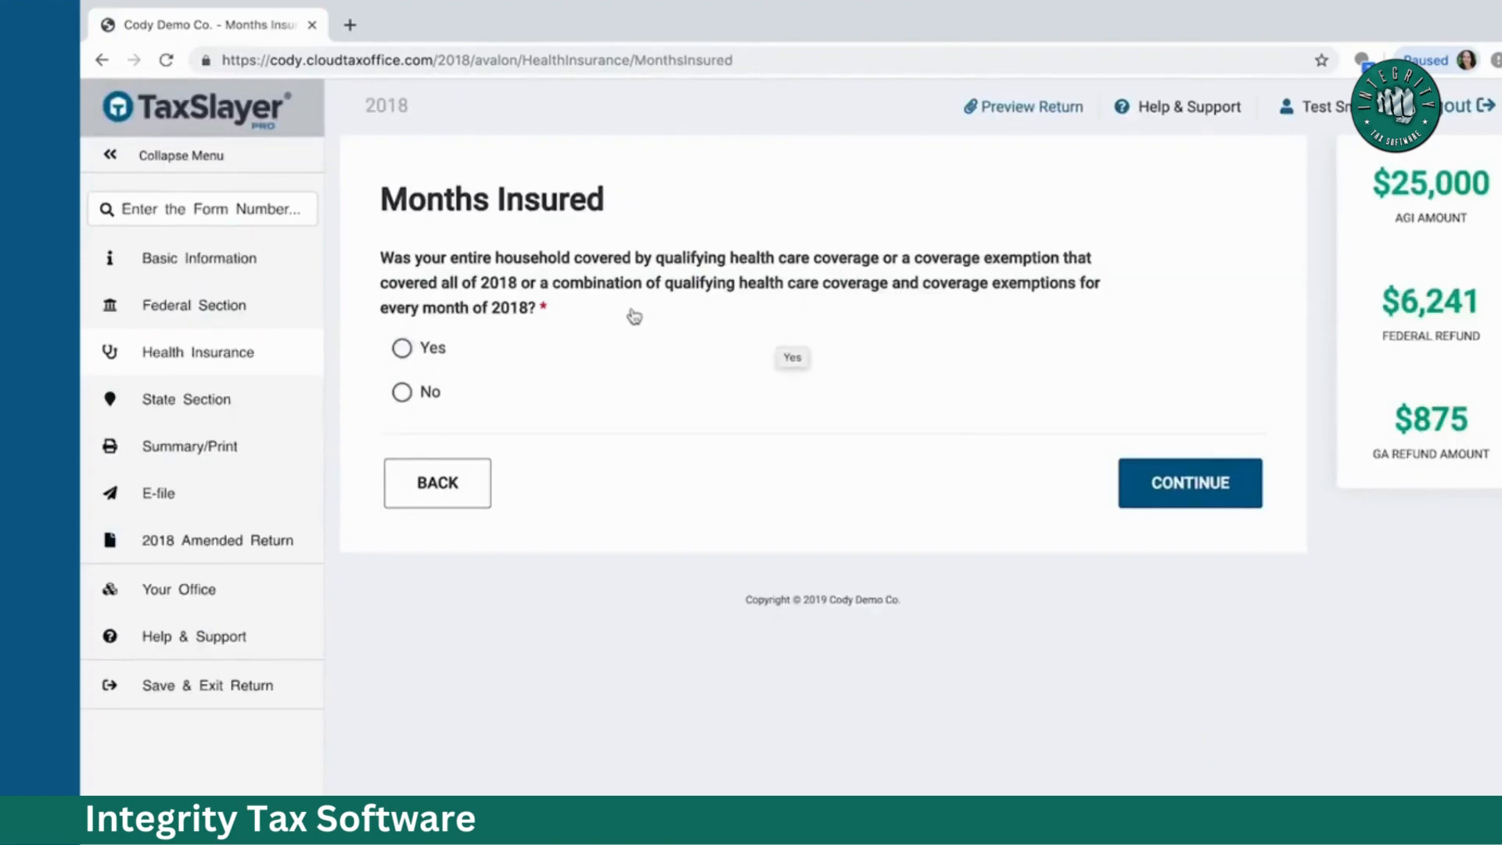
{"action": "left_click", "coordinate": [402, 347]}
{"action": "left_click", "coordinate": [1180, 489]}
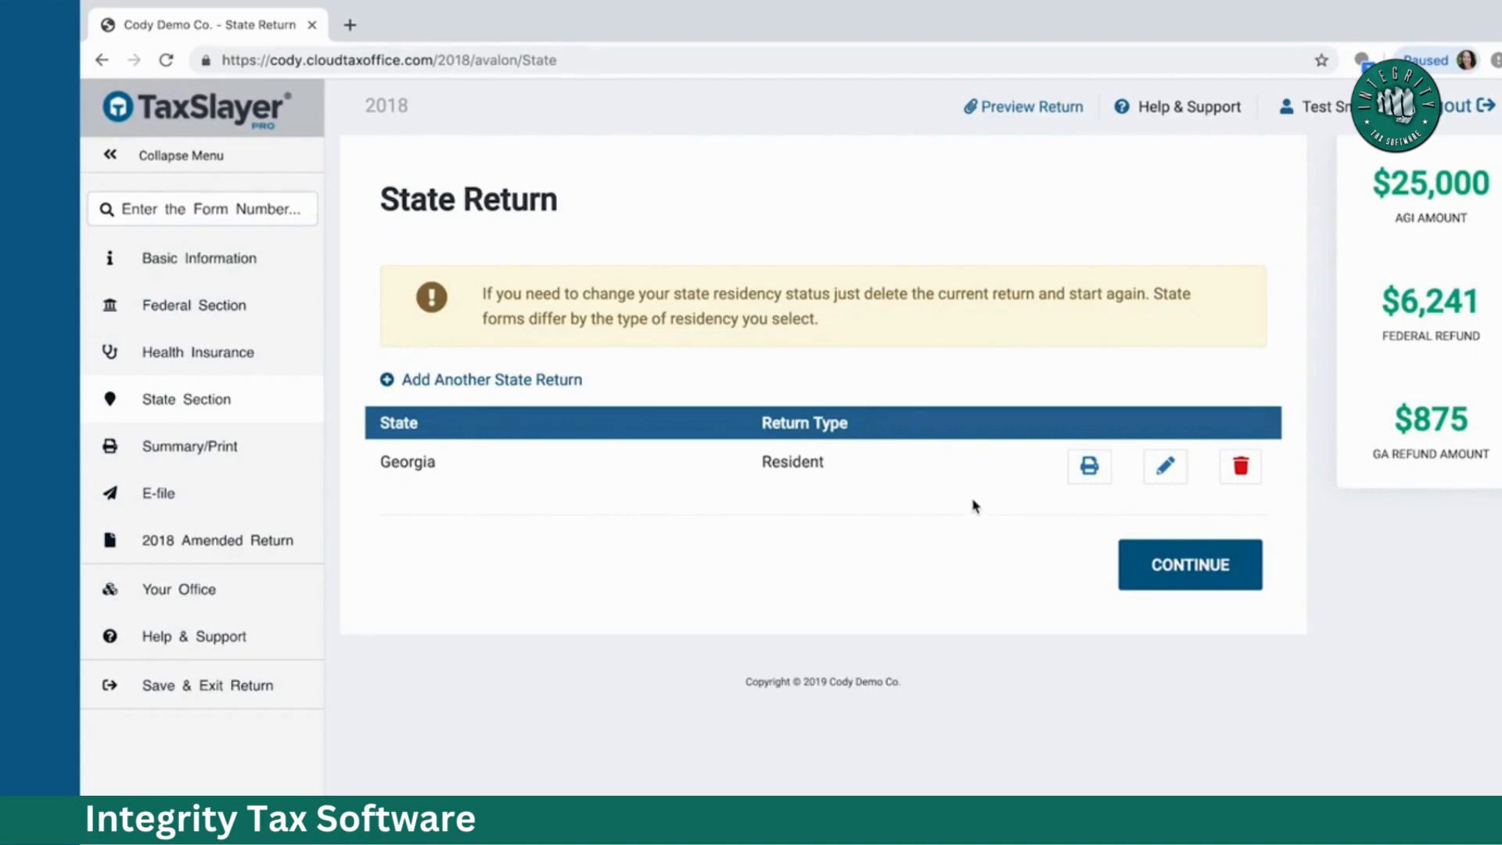
Step: Review the Georgia return, then calculate the return to reach the Calculation Summary
{"action": "left_click", "coordinate": [1166, 468]}
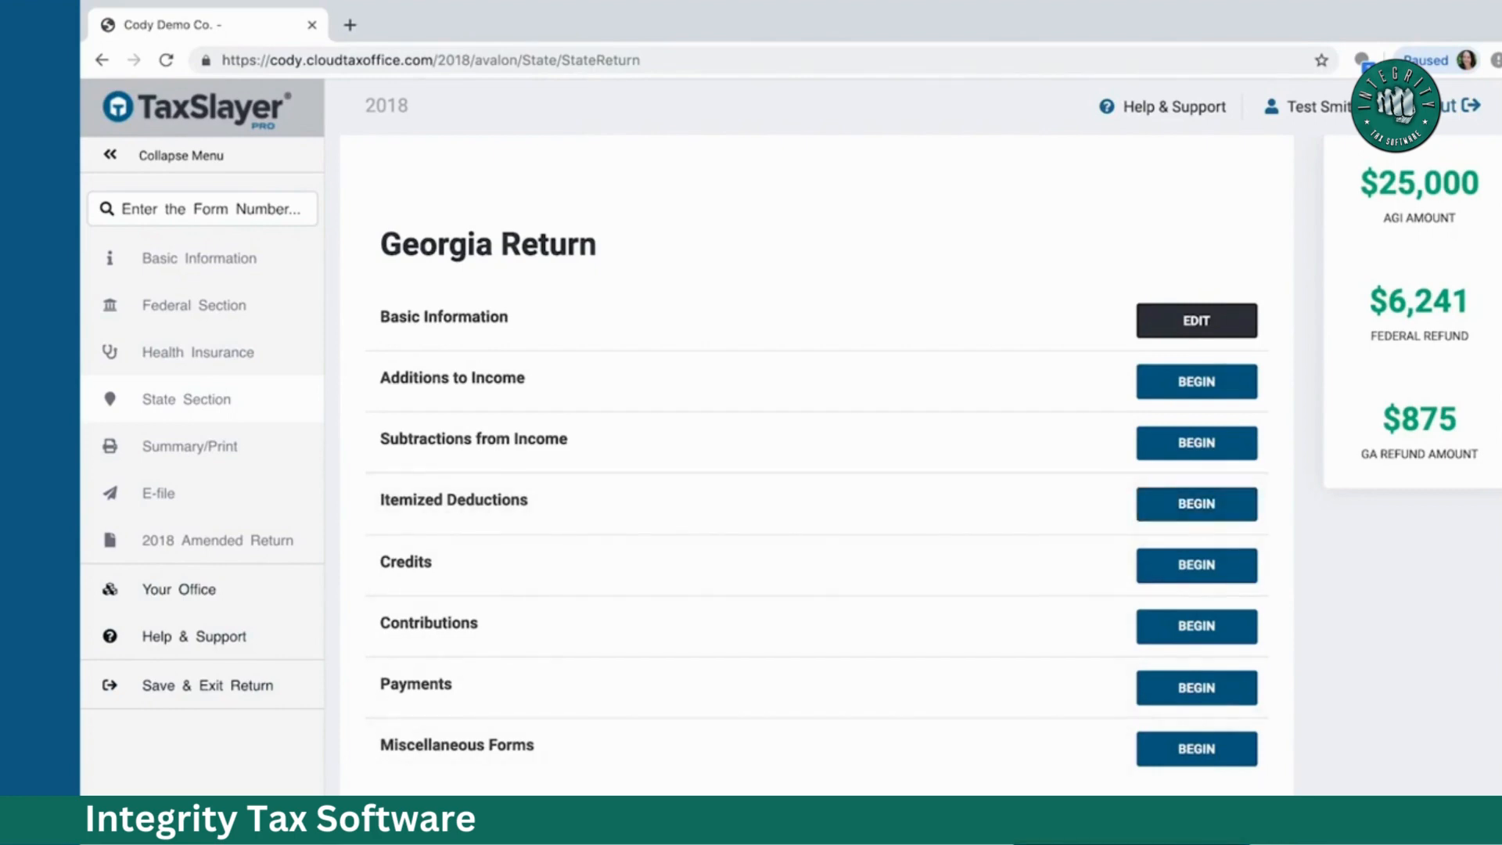
{"action": "left_click", "coordinate": [1132, 834]}
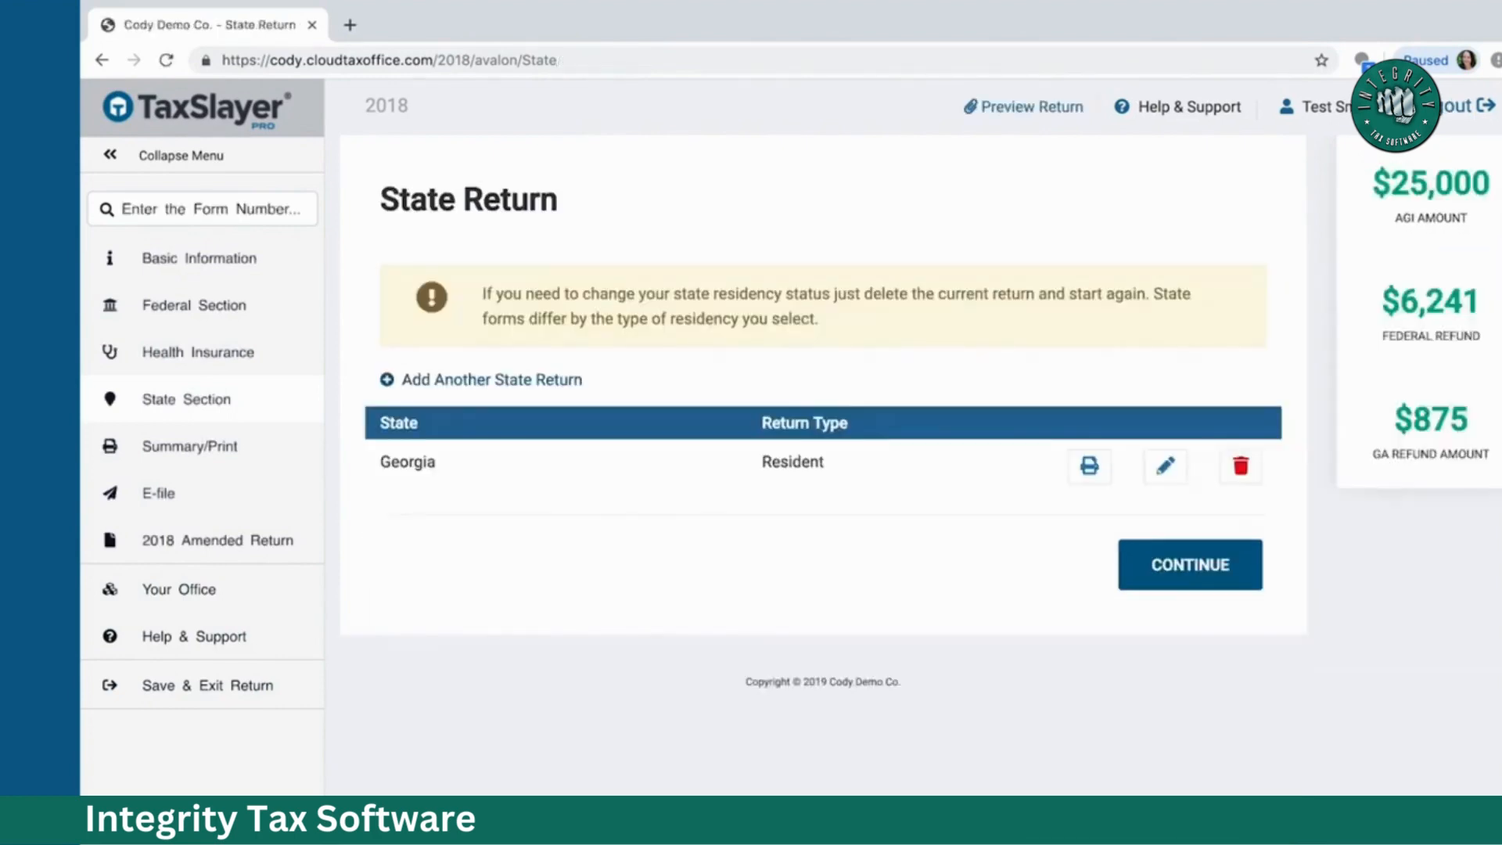
{"action": "left_click", "coordinate": [1175, 587]}
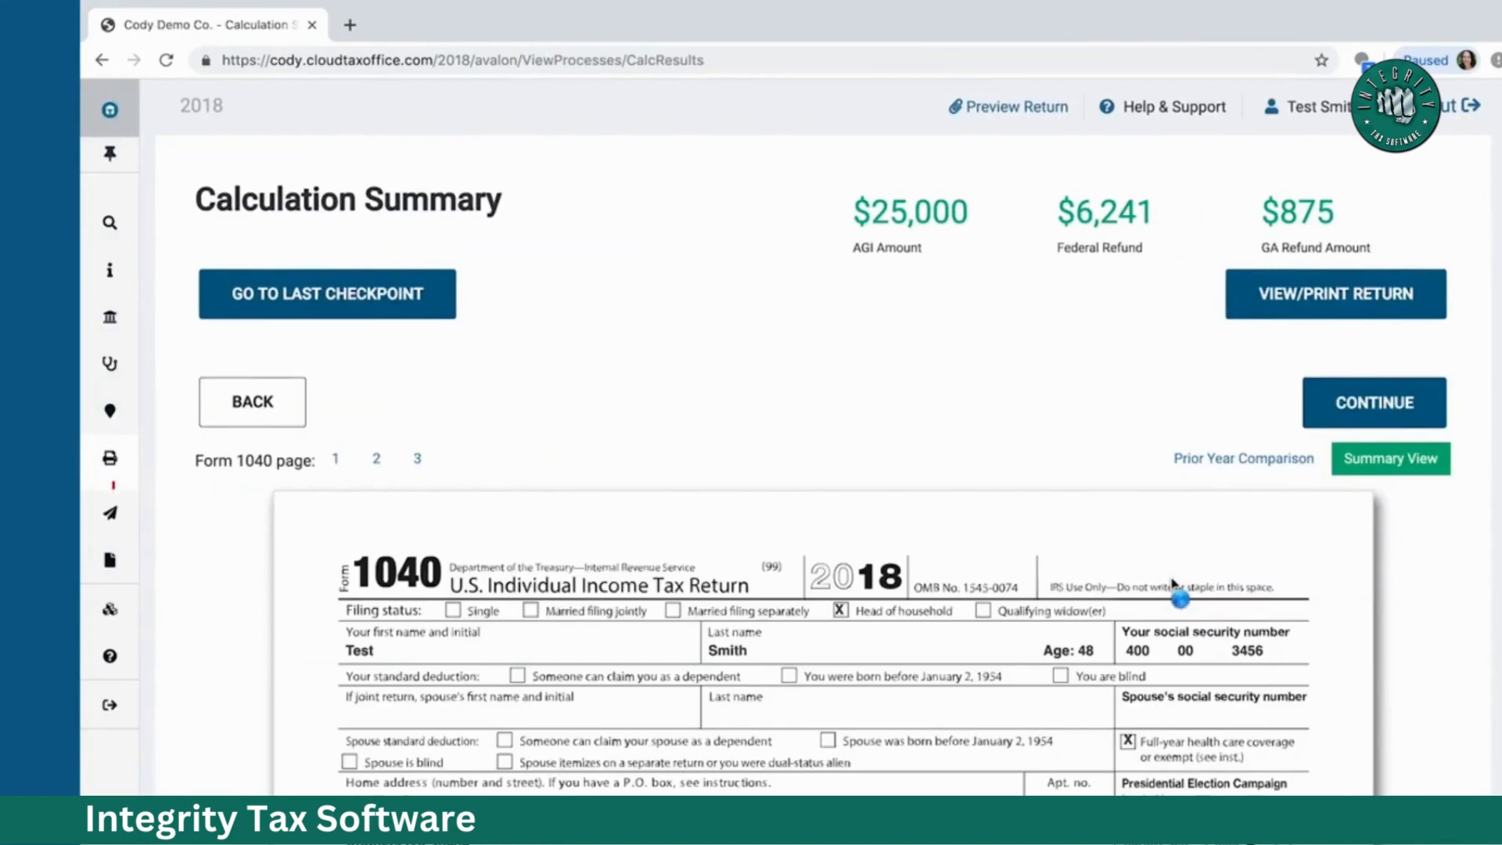
{"action": "scroll", "coordinate": [1173, 582], "scroll_direction": "down", "scroll_amount": 1}
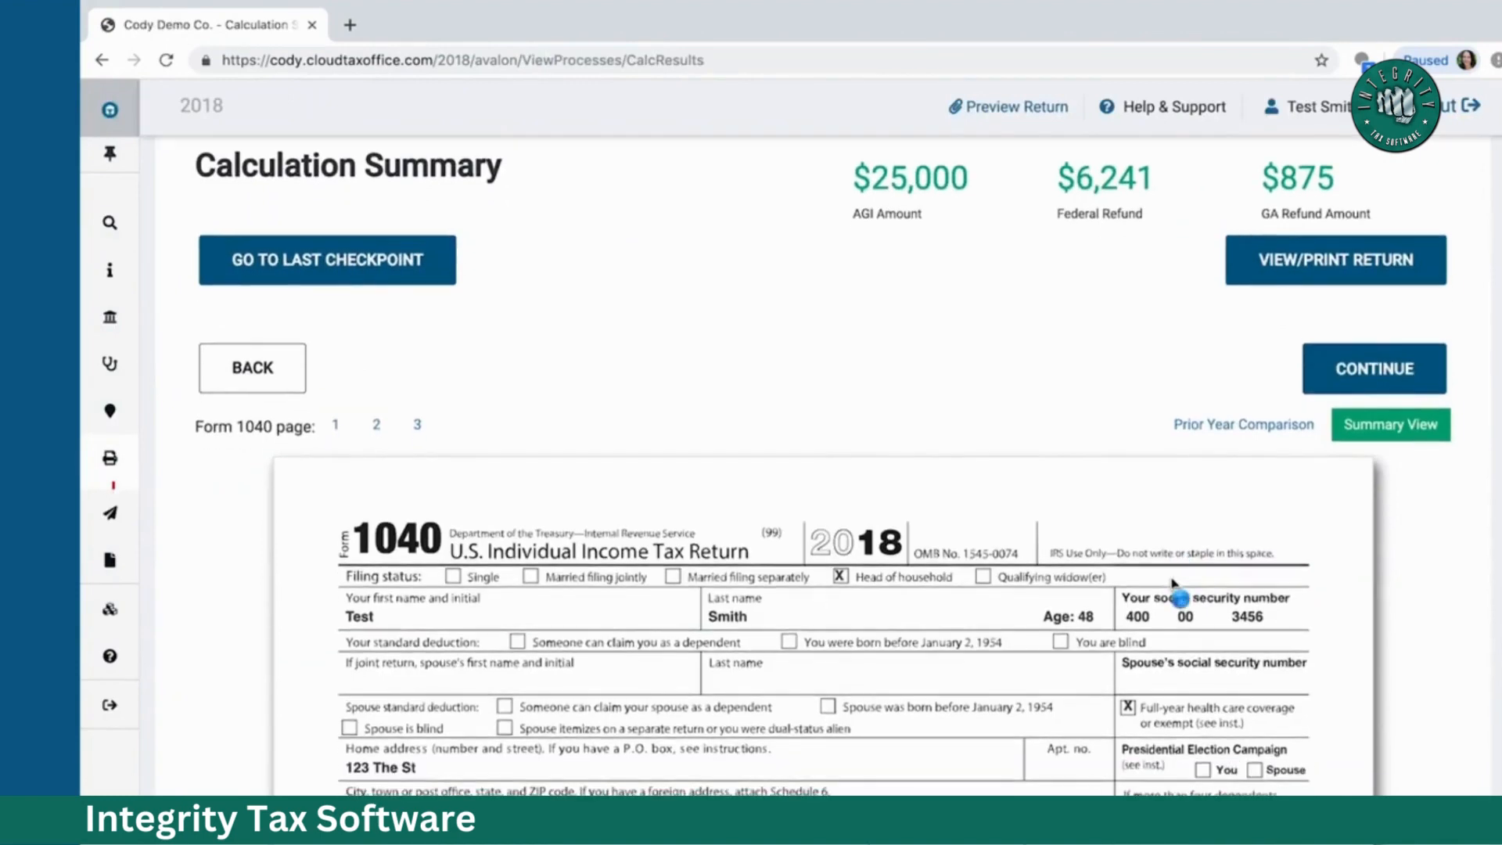
{"action": "scroll", "coordinate": [1172, 583], "scroll_direction": "up", "scroll_amount": 1}
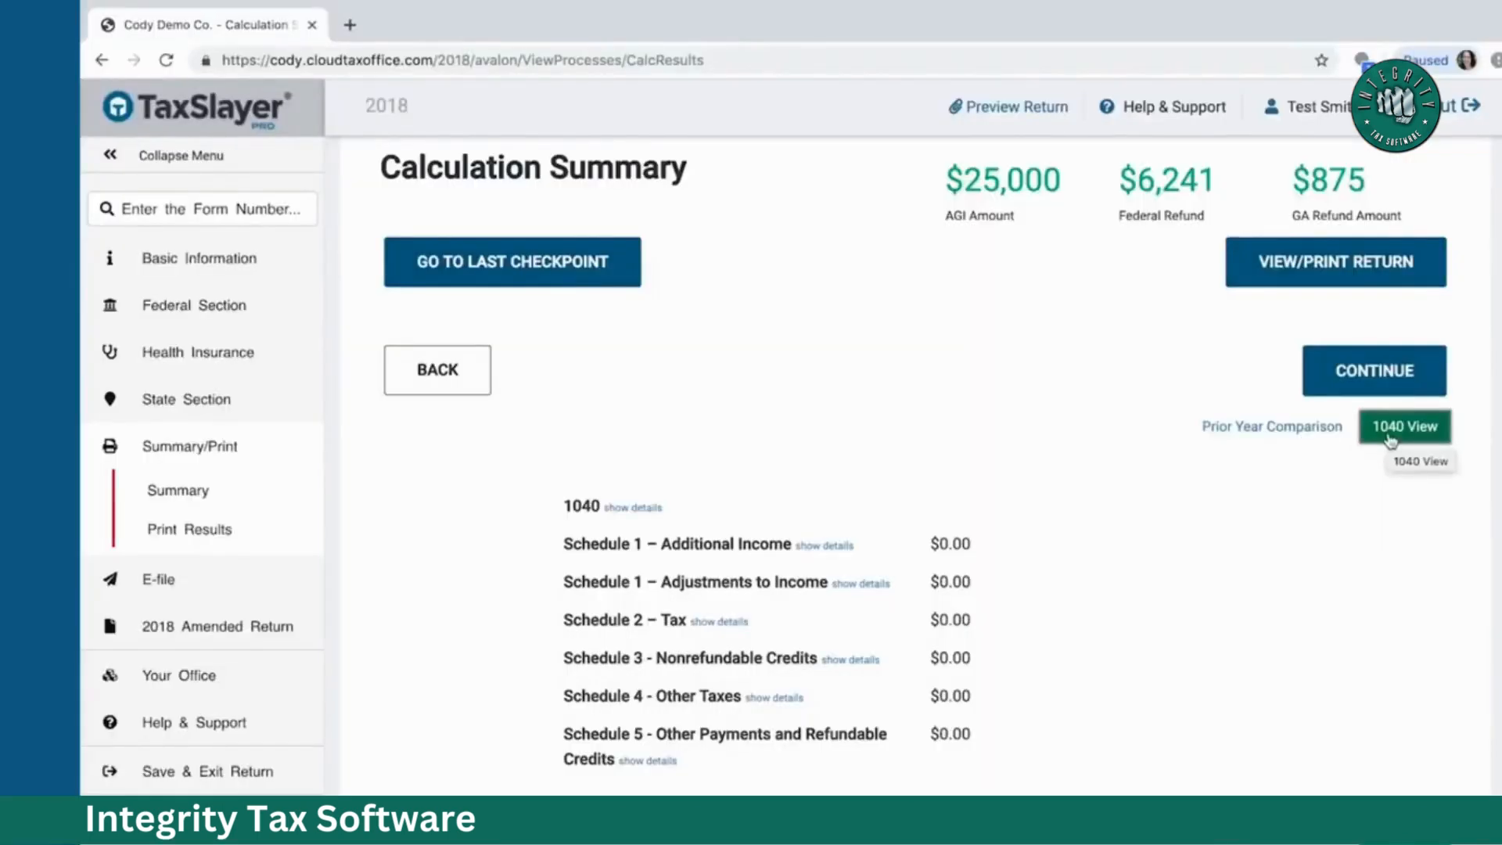
{"action": "left_click", "coordinate": [642, 510]}
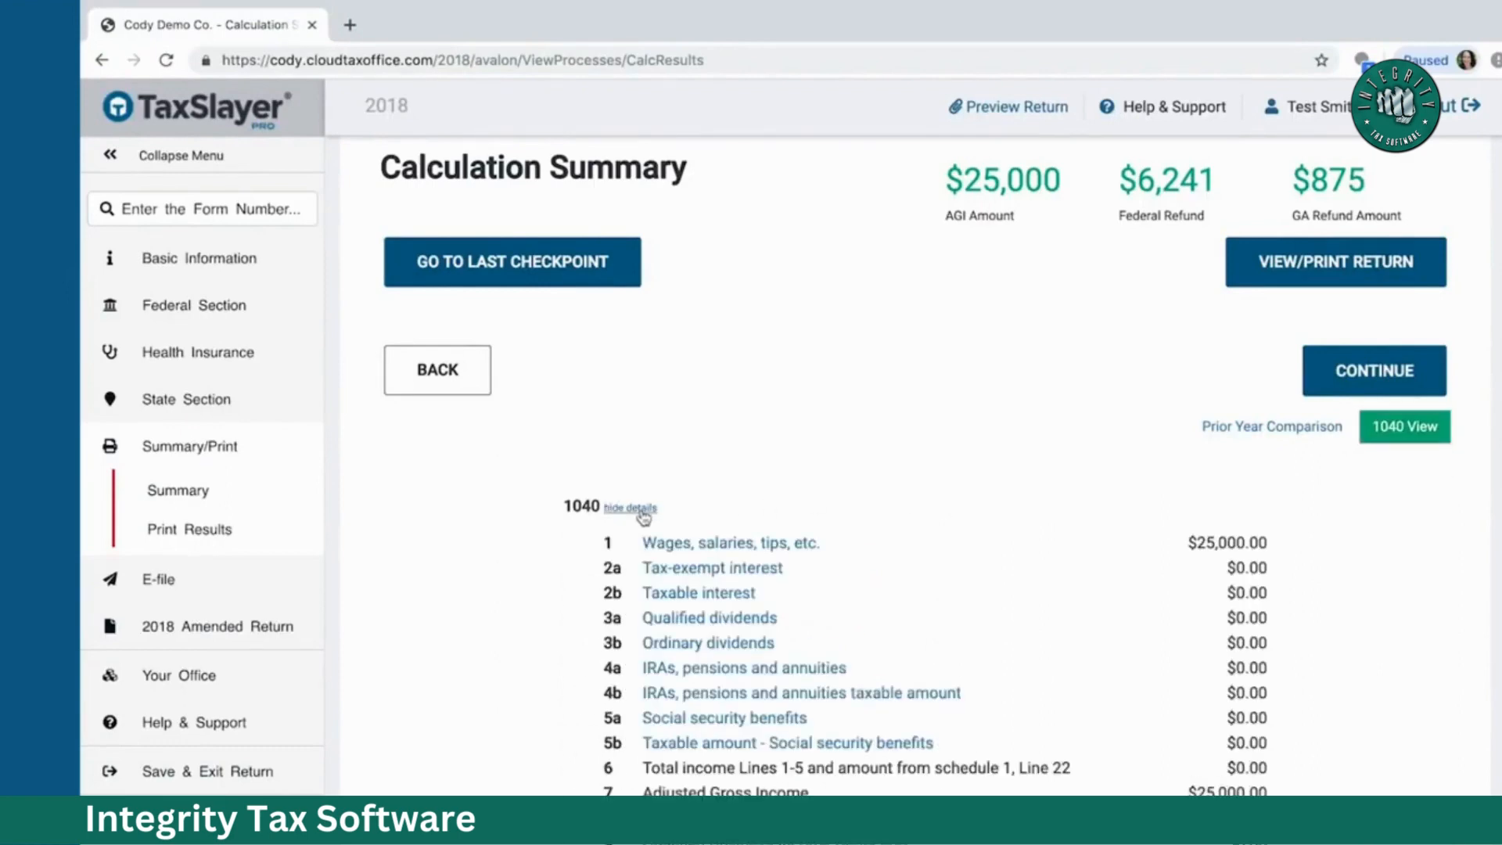
{"action": "left_click", "coordinate": [641, 509]}
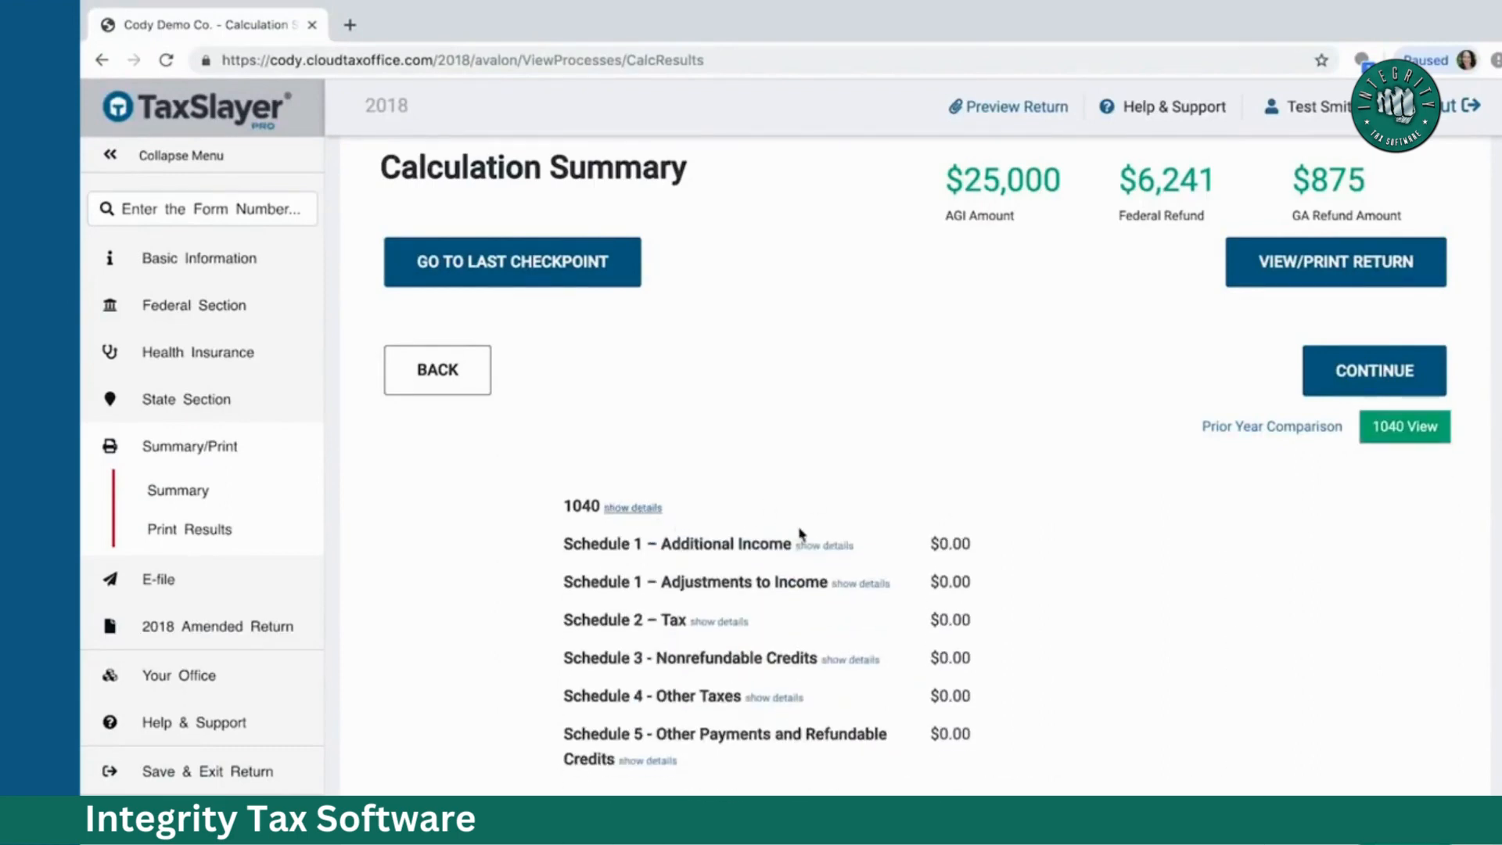
{"action": "left_click", "coordinate": [822, 550]}
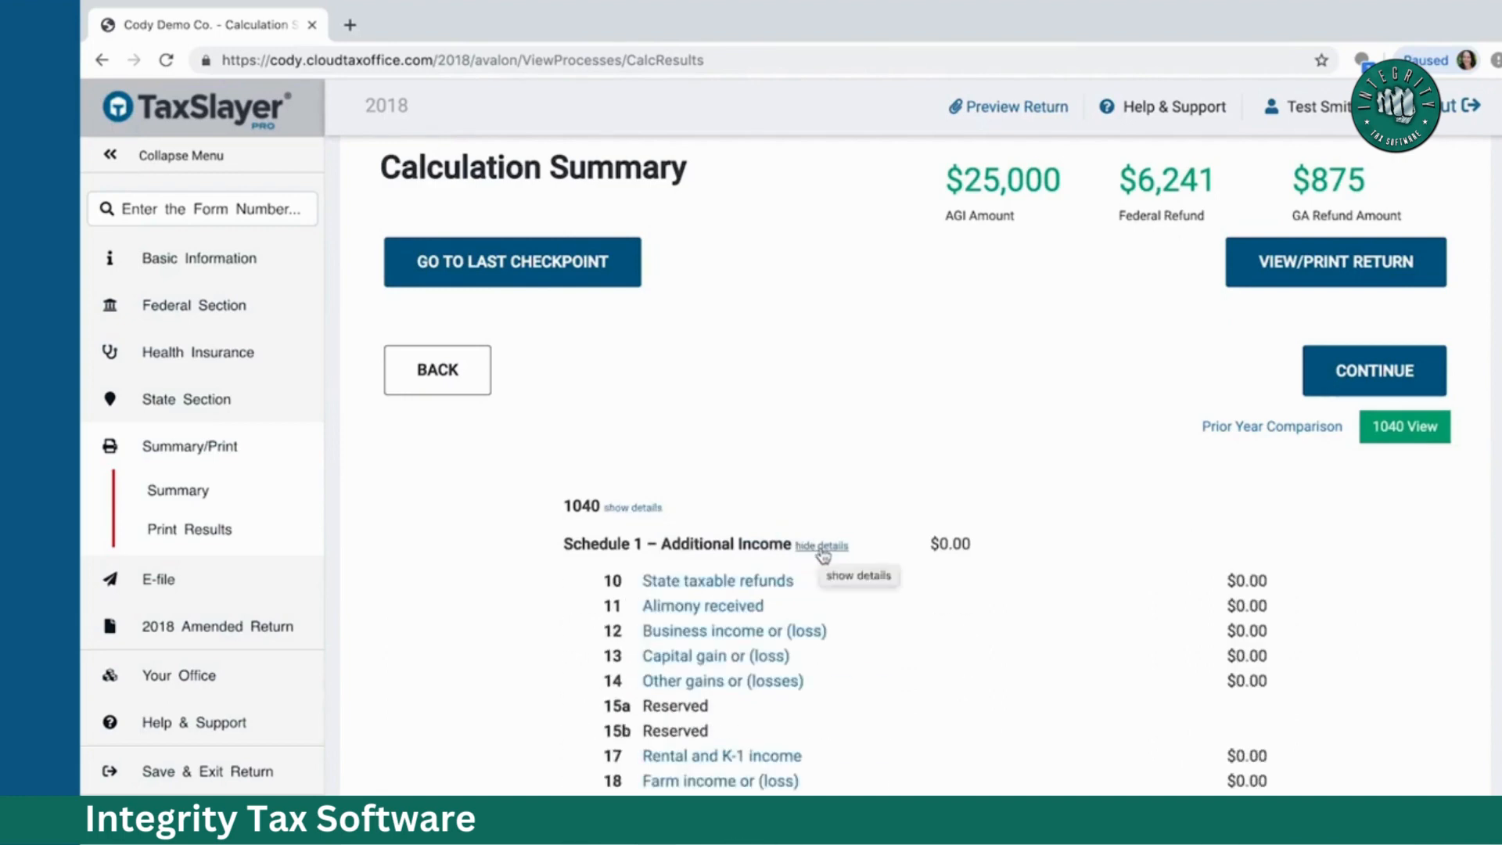
{"action": "left_click", "coordinate": [822, 548]}
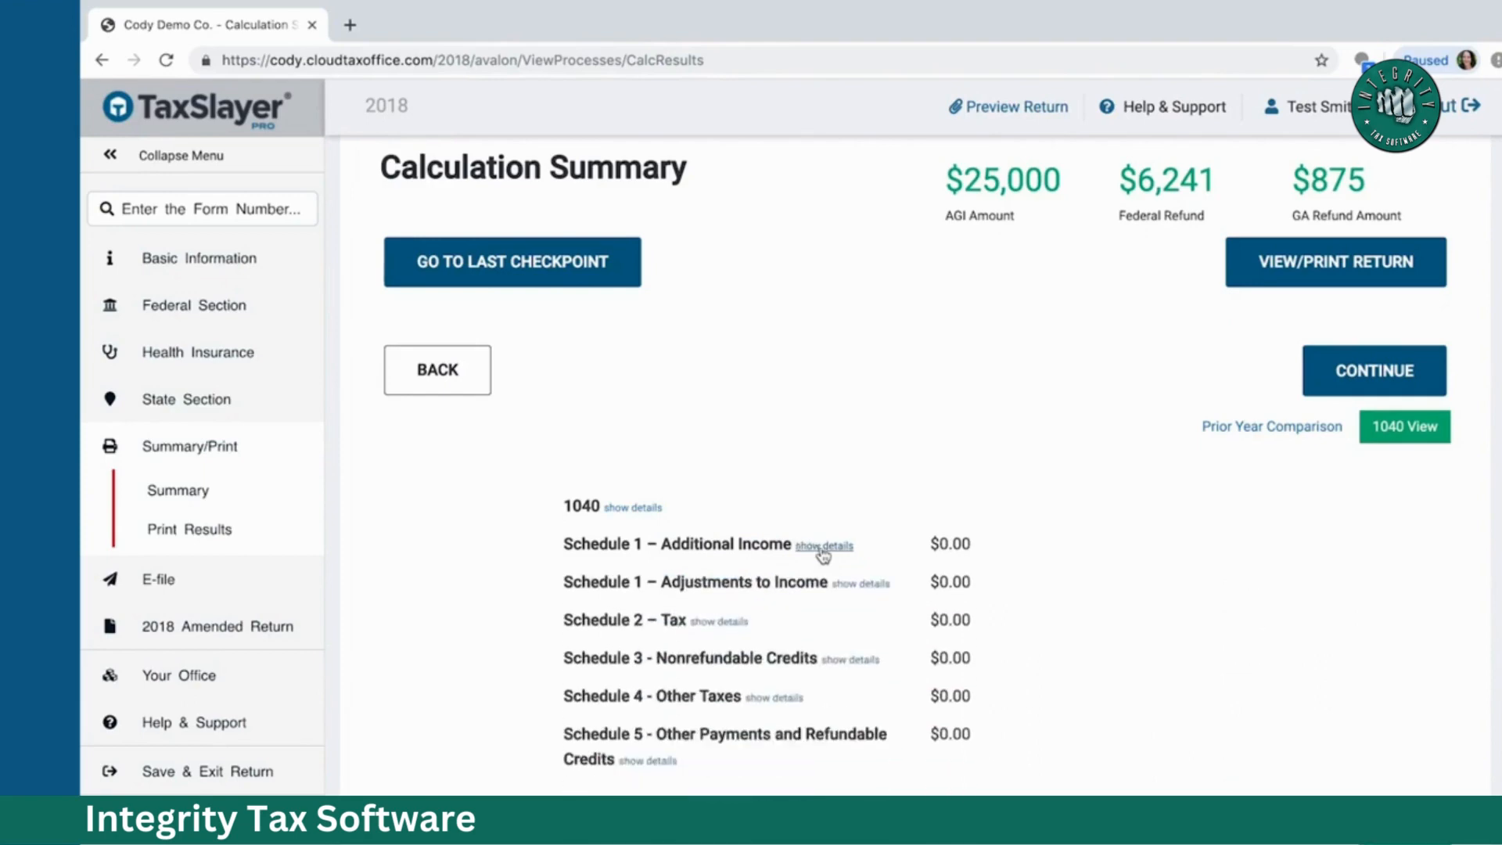
{"action": "left_click", "coordinate": [1432, 446]}
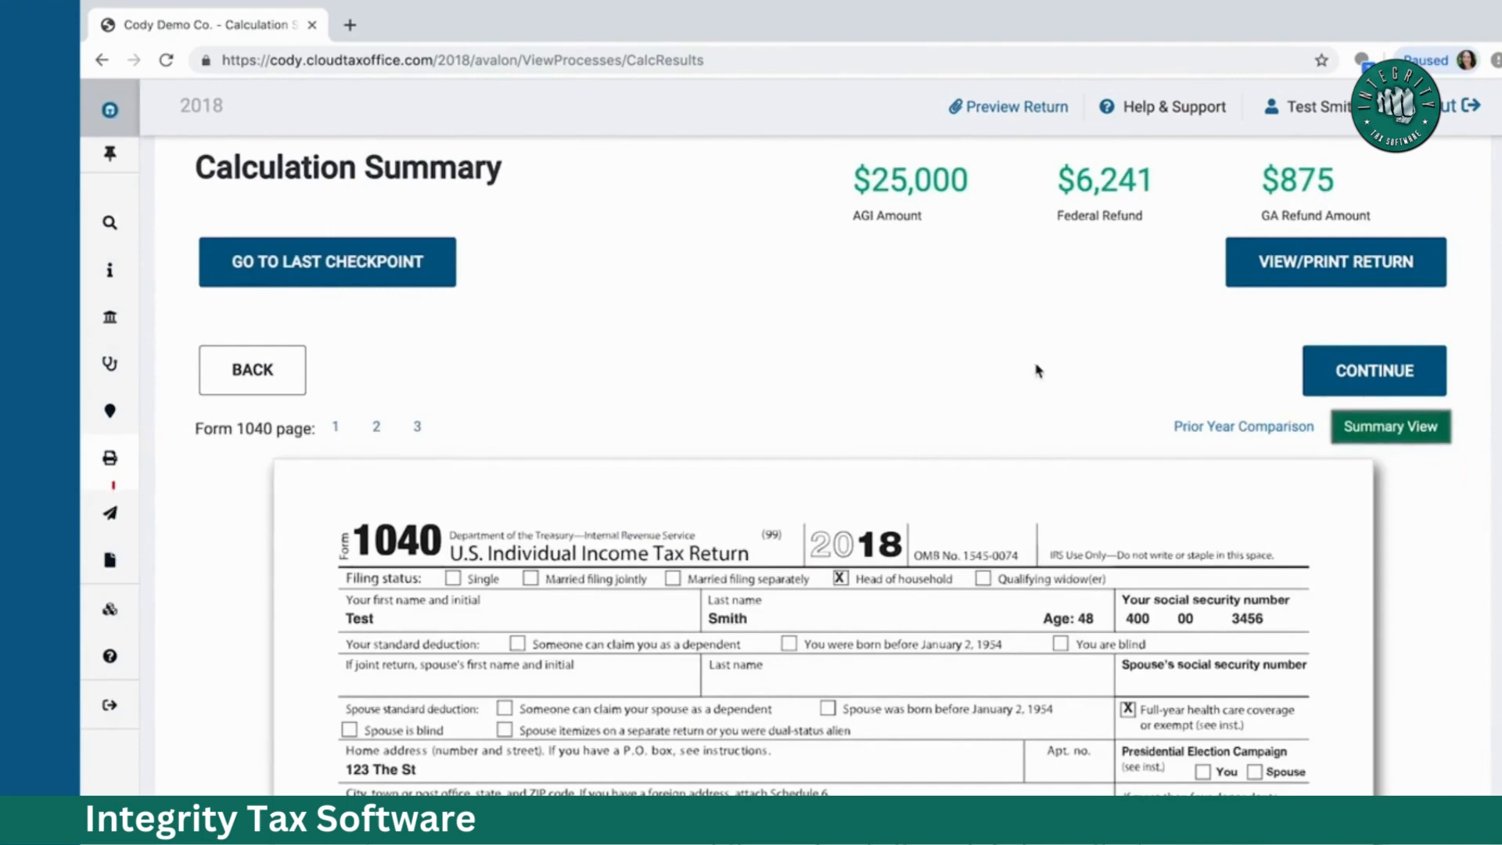
{"action": "scroll", "coordinate": [1037, 371], "scroll_direction": "down", "scroll_amount": 3}
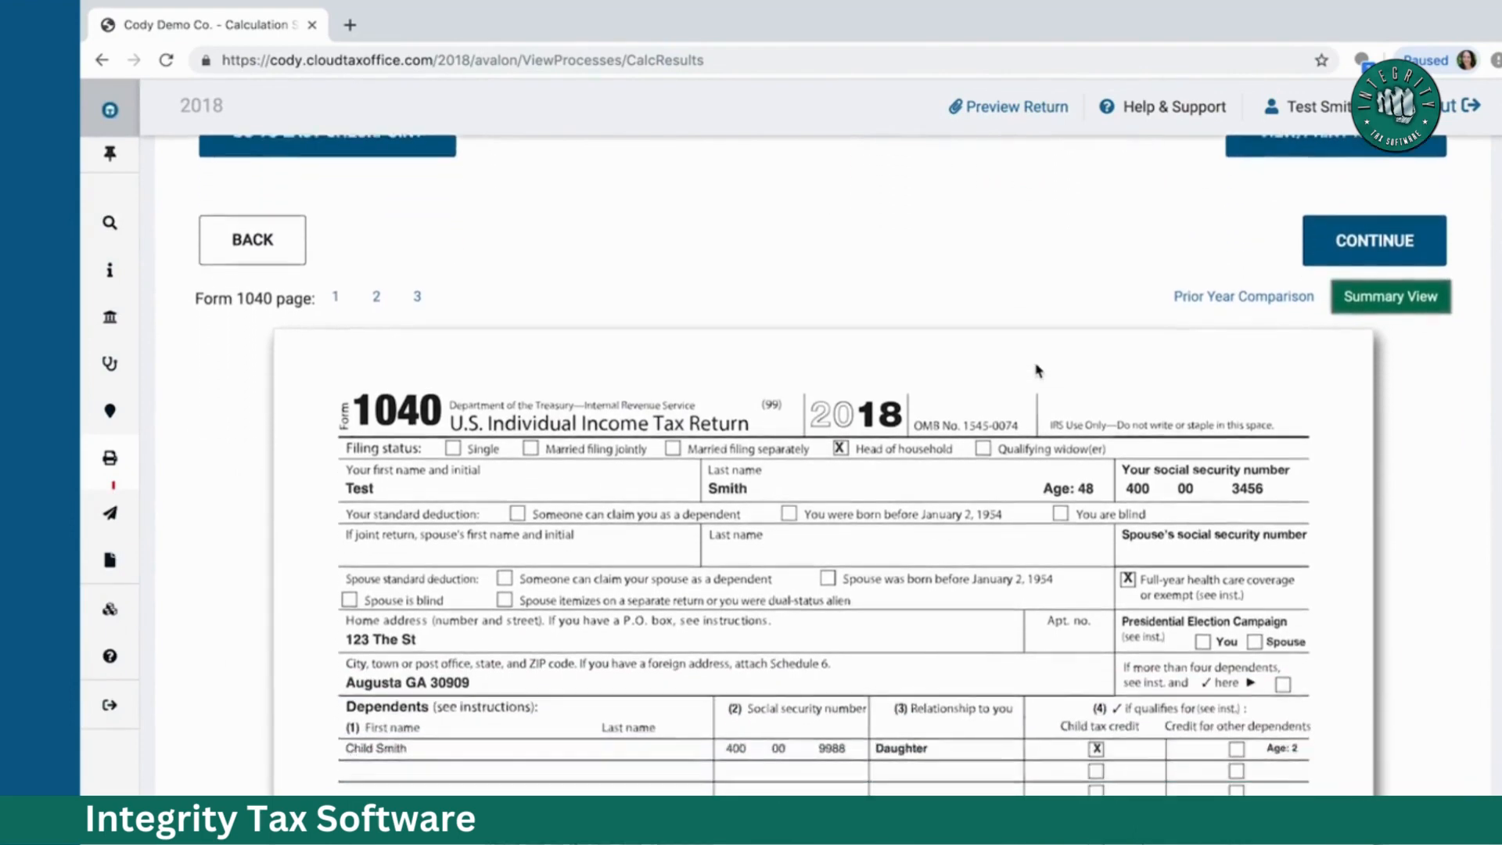
{"action": "scroll", "coordinate": [1037, 370], "scroll_direction": "down", "scroll_amount": 2}
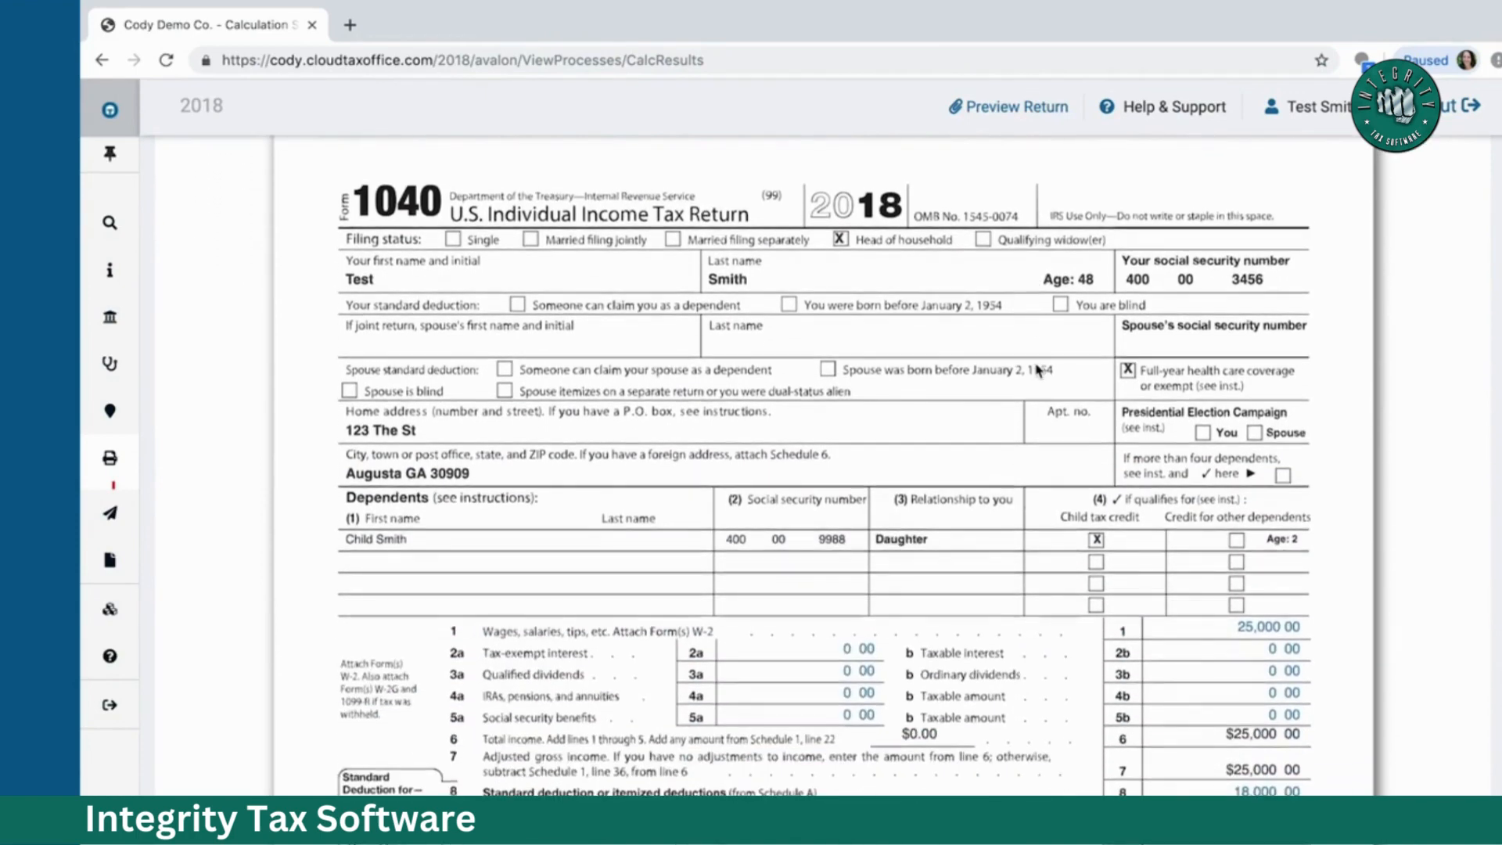
{"action": "scroll", "coordinate": [1037, 370], "scroll_direction": "down", "scroll_amount": 1}
{"action": "scroll", "coordinate": [1038, 370], "scroll_direction": "down", "scroll_amount": 1}
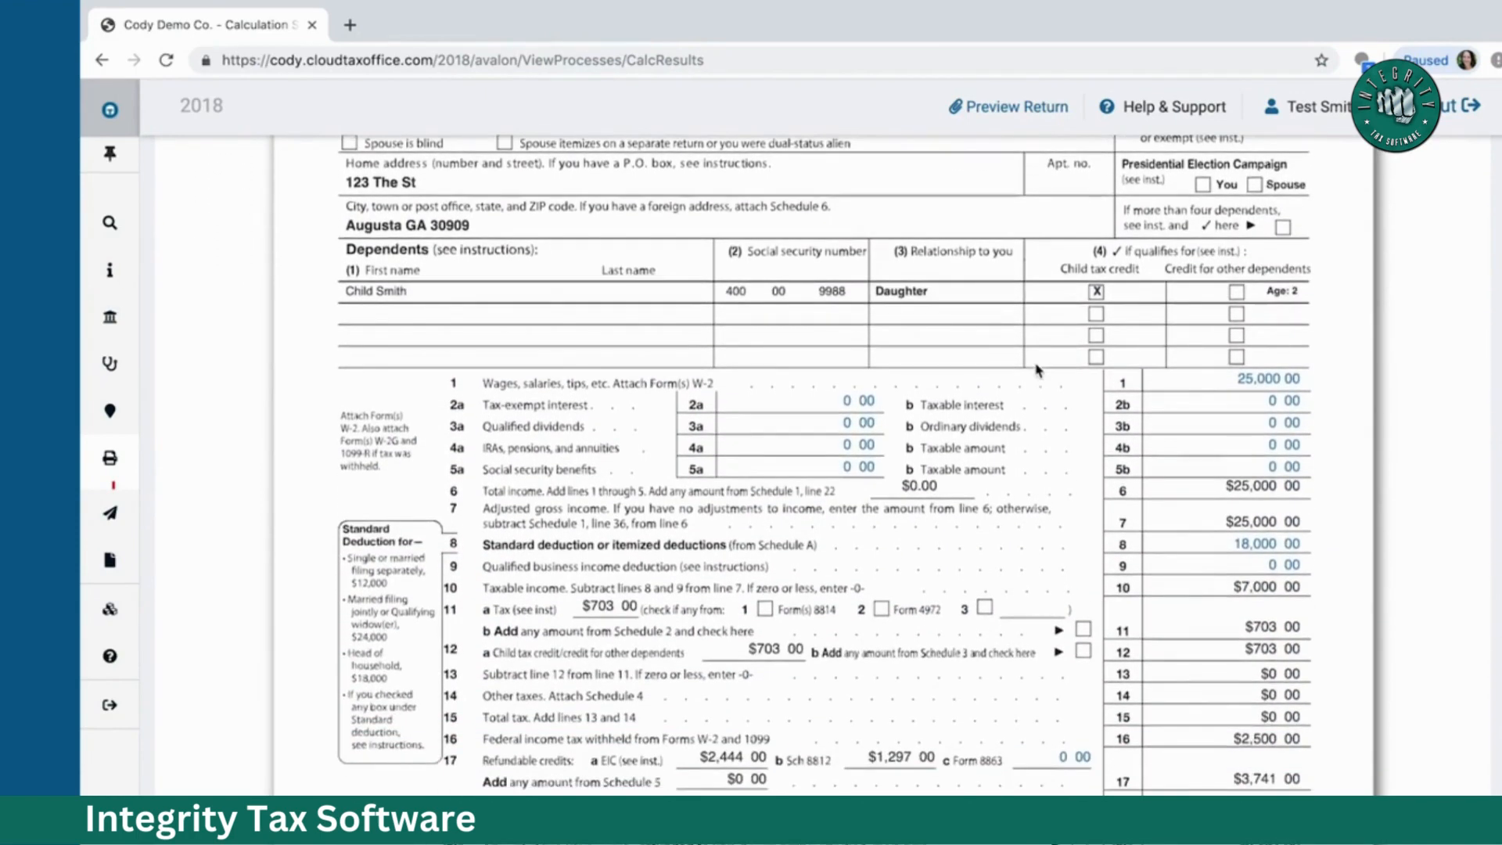
{"action": "left_click", "coordinate": [1274, 380]}
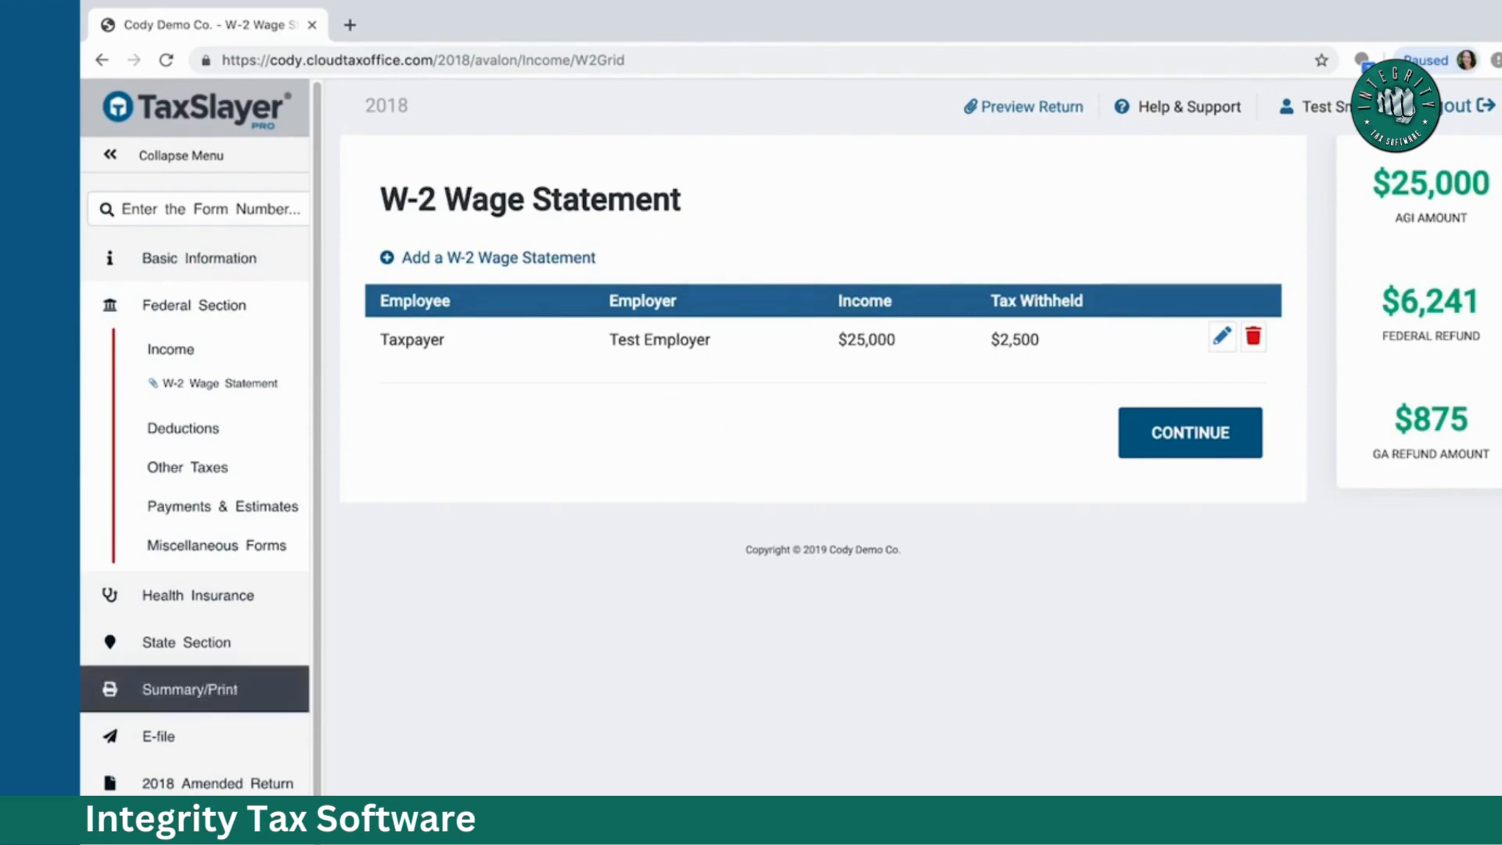
{"action": "left_click", "coordinate": [235, 699]}
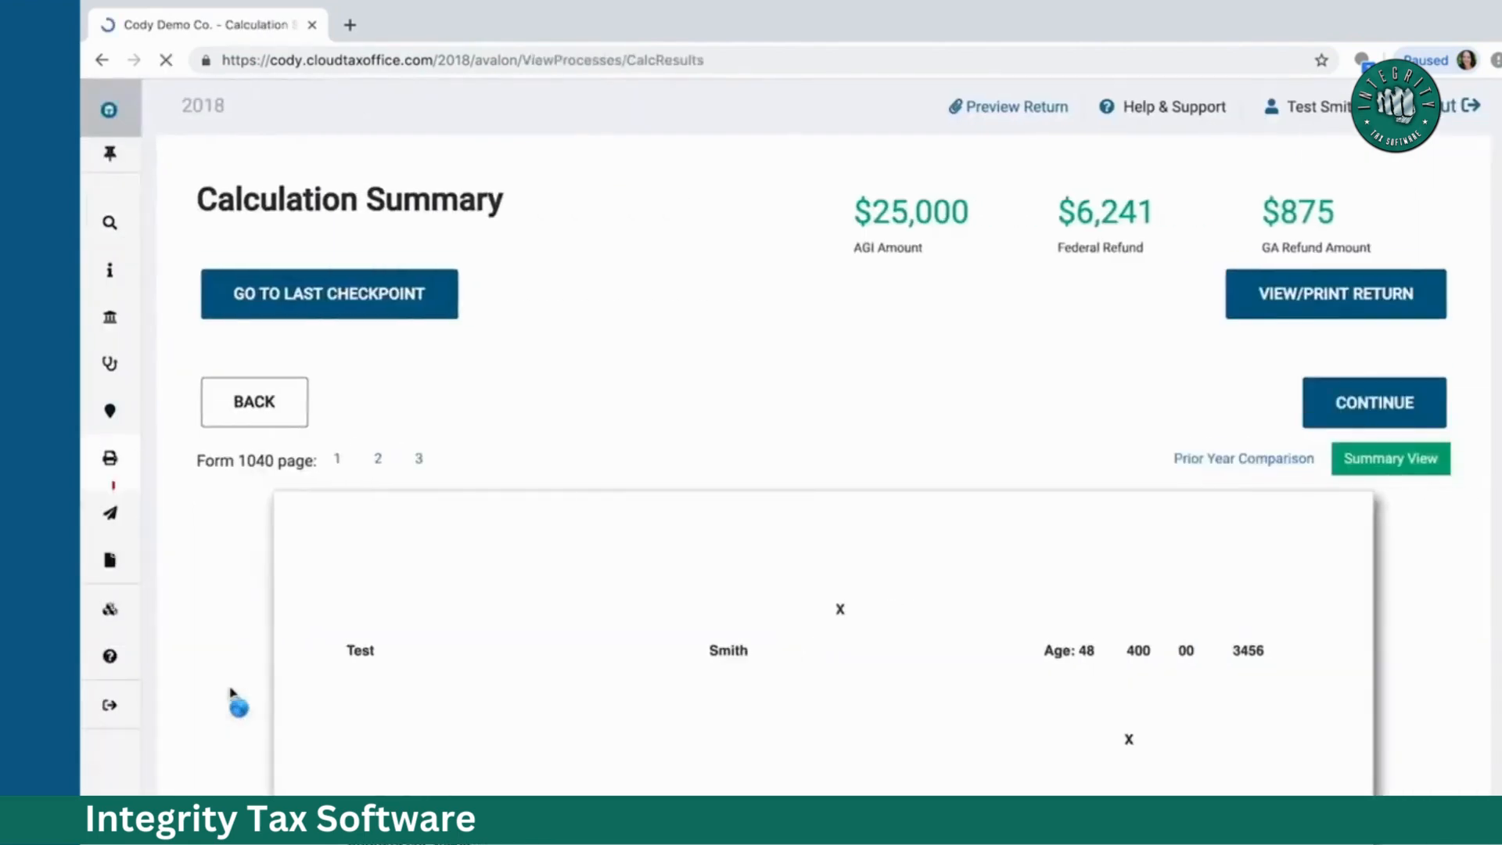
{"action": "scroll", "coordinate": [716, 588], "scroll_direction": "down", "scroll_amount": 3}
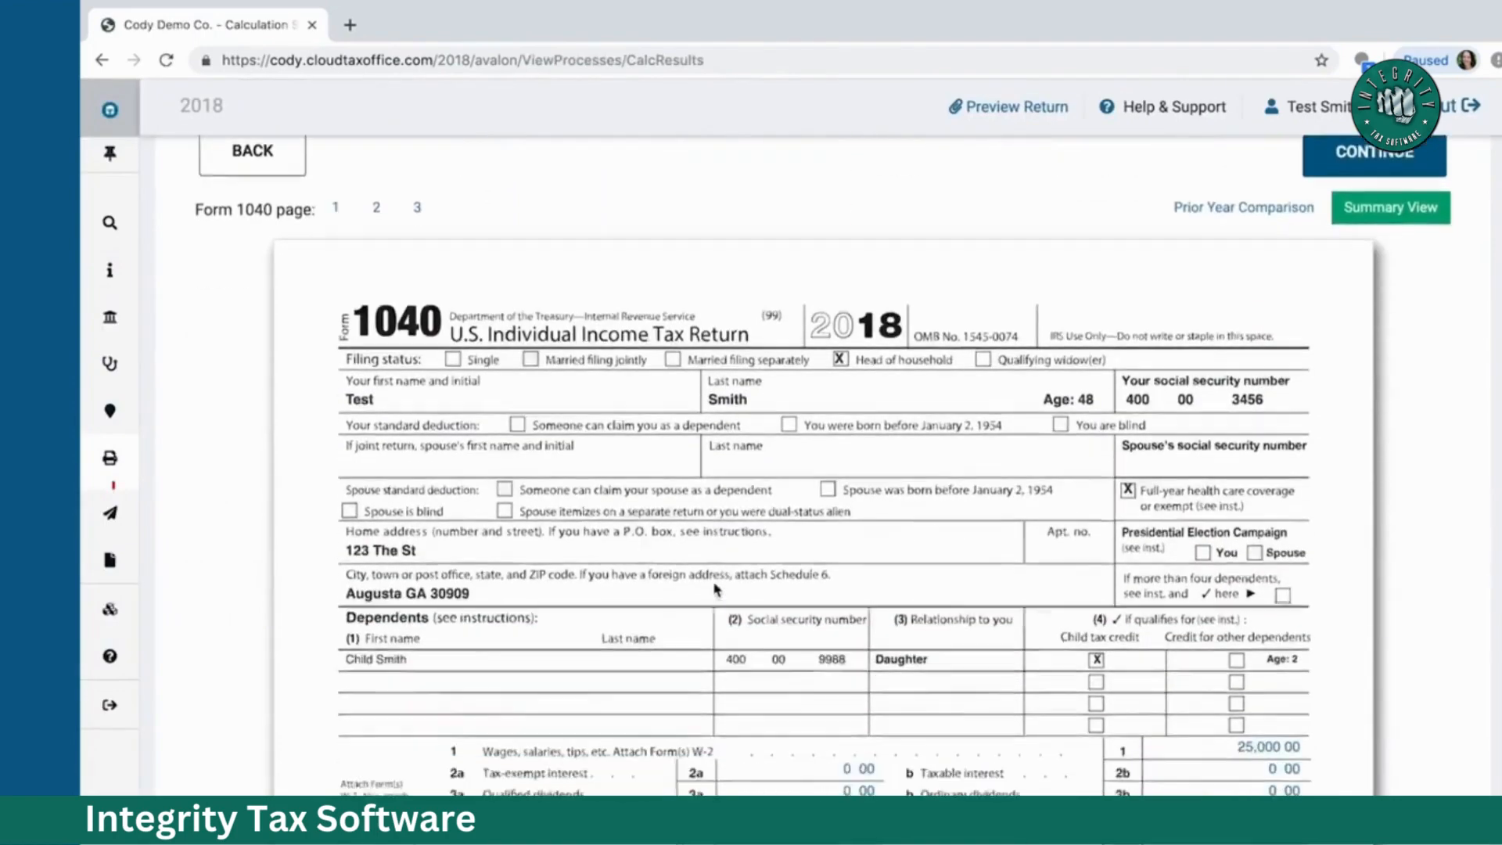
{"action": "scroll", "coordinate": [716, 589], "scroll_direction": "down", "scroll_amount": 6}
{"action": "scroll", "coordinate": [716, 588], "scroll_direction": "up", "scroll_amount": 5}
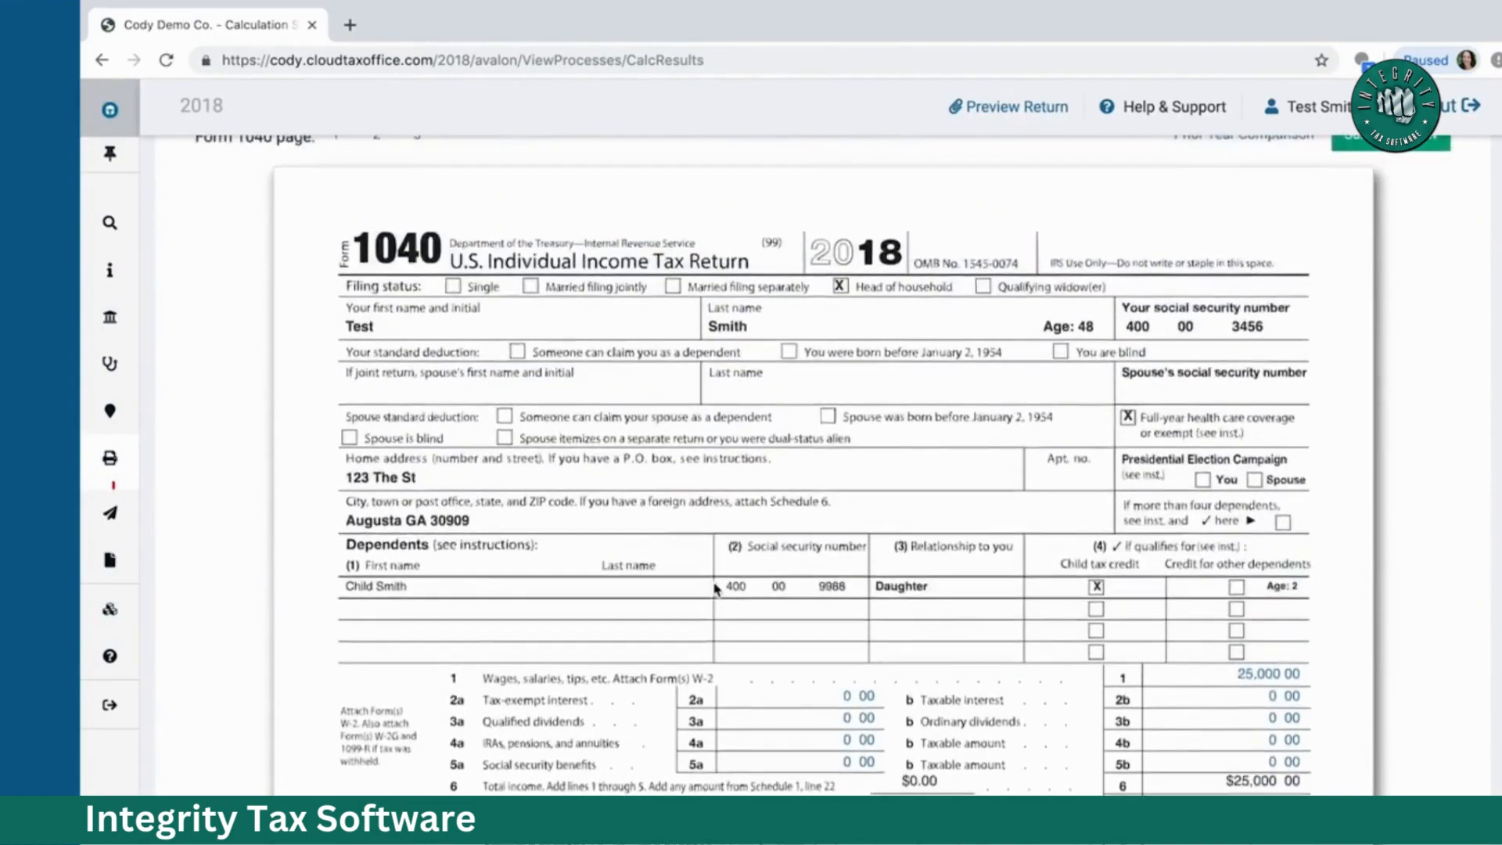
{"action": "scroll", "coordinate": [716, 589], "scroll_direction": "up", "scroll_amount": 3}
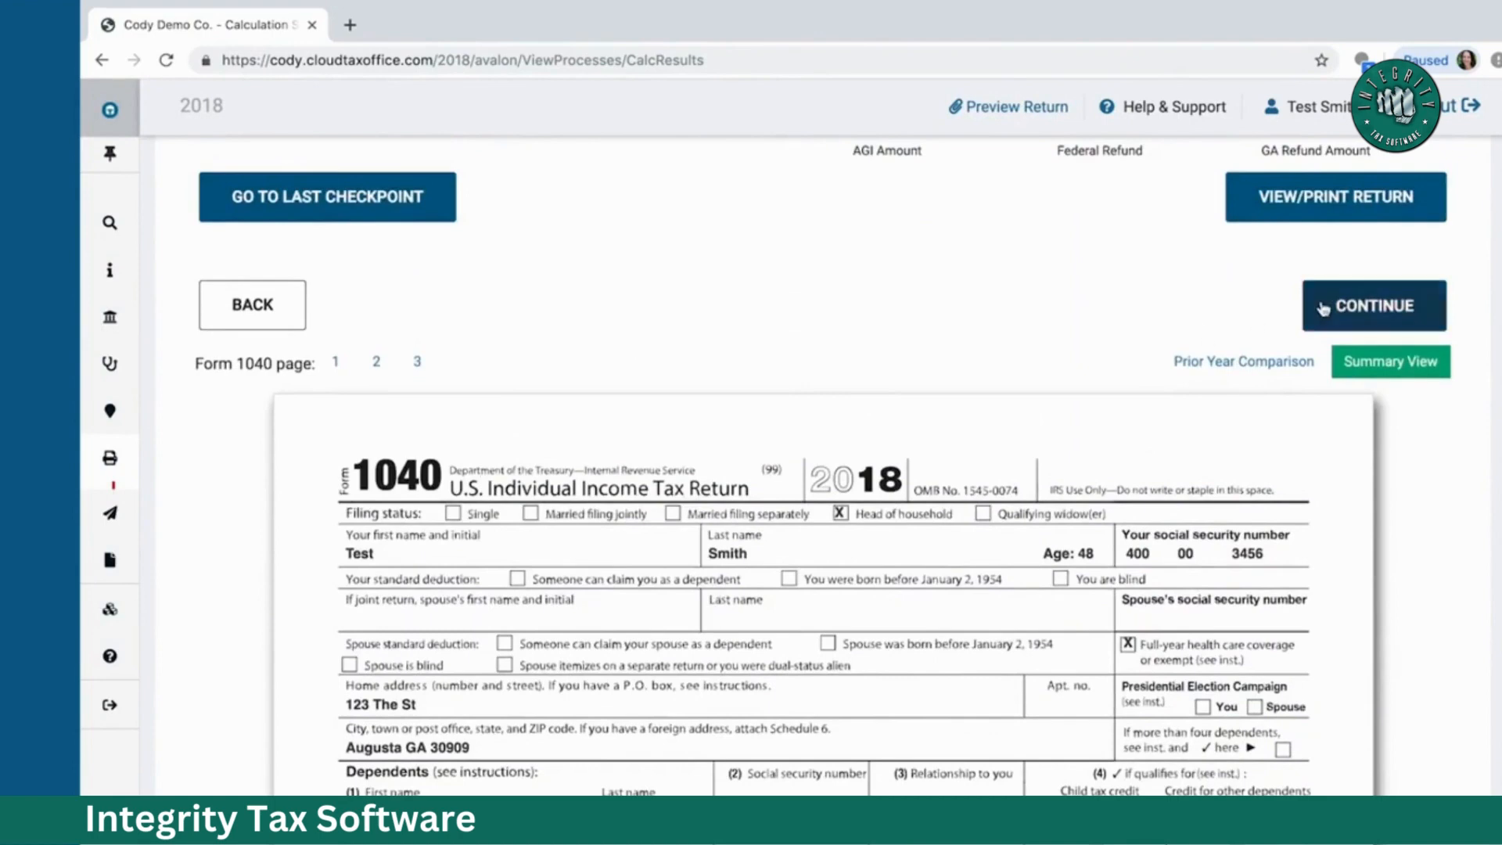
{"action": "mouse_move", "coordinate": [118, 457]}
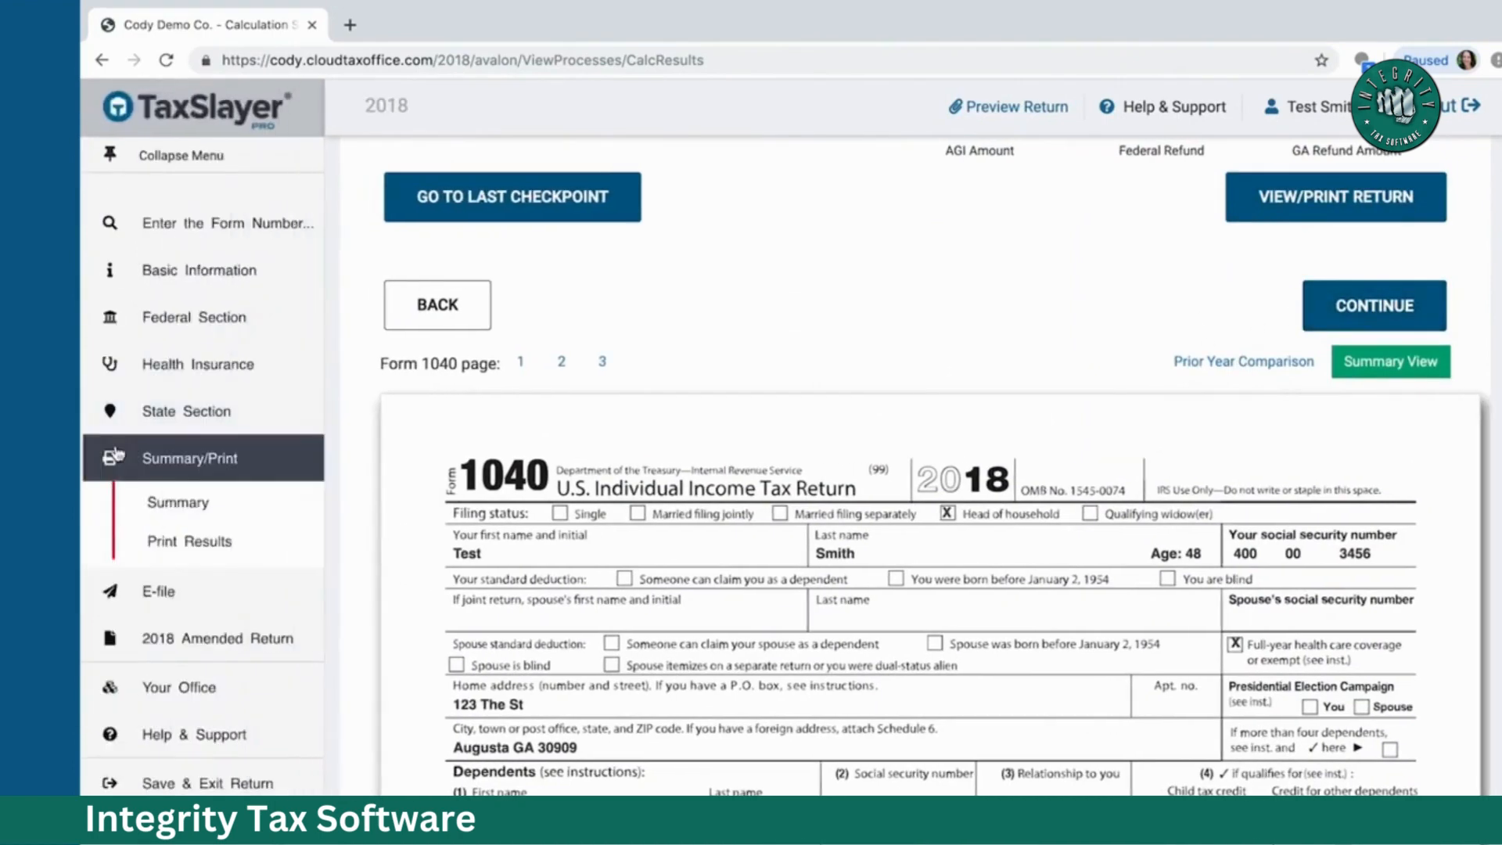
{"action": "left_click", "coordinate": [157, 606]}
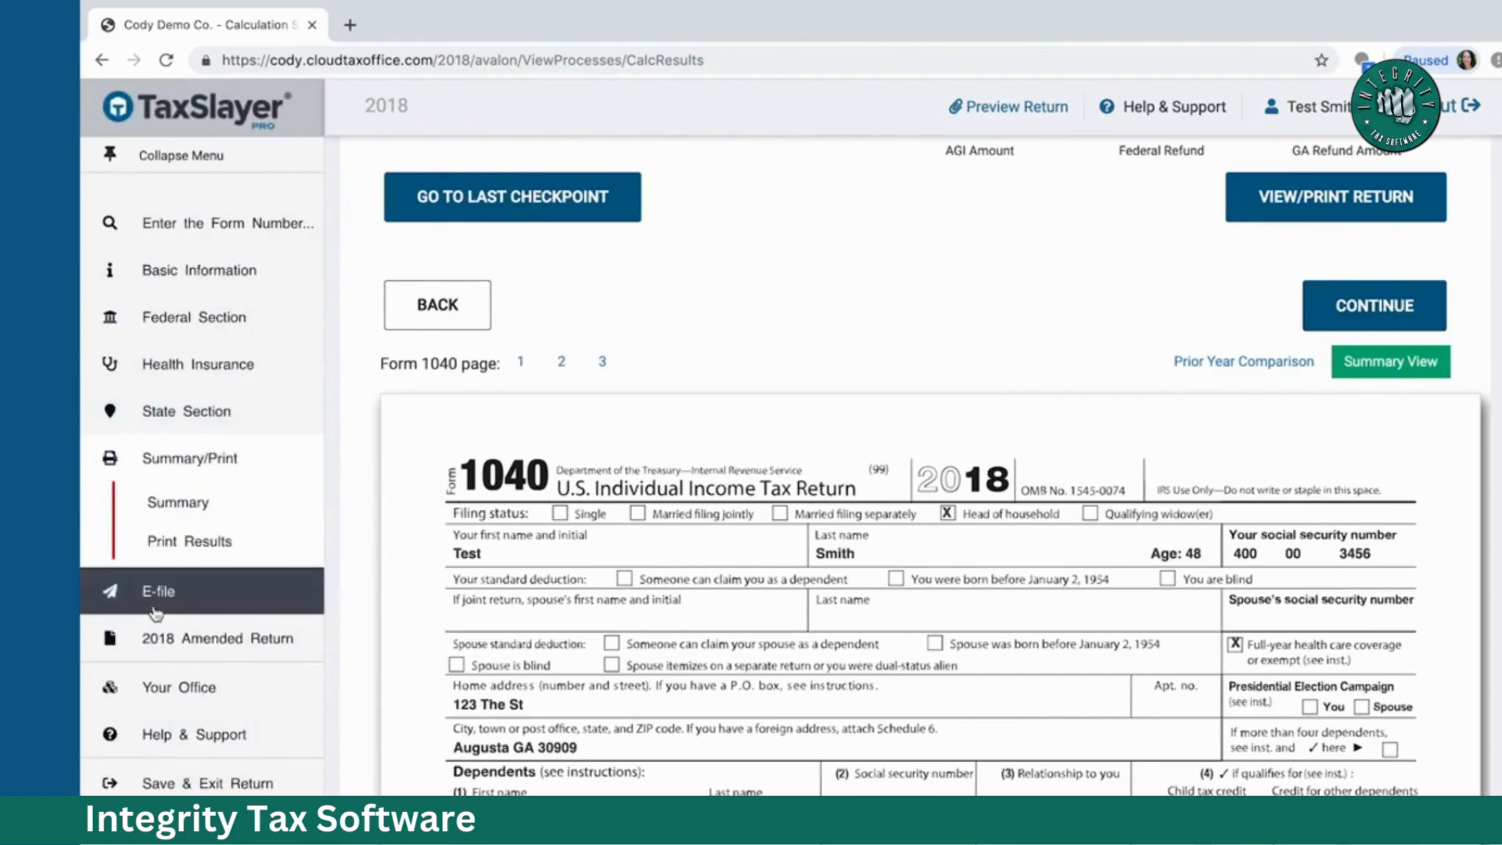
Step: Answer No to the nonresident alien and qualifying-child-of-another-person checklist questions
{"action": "left_click", "coordinate": [1346, 305]}
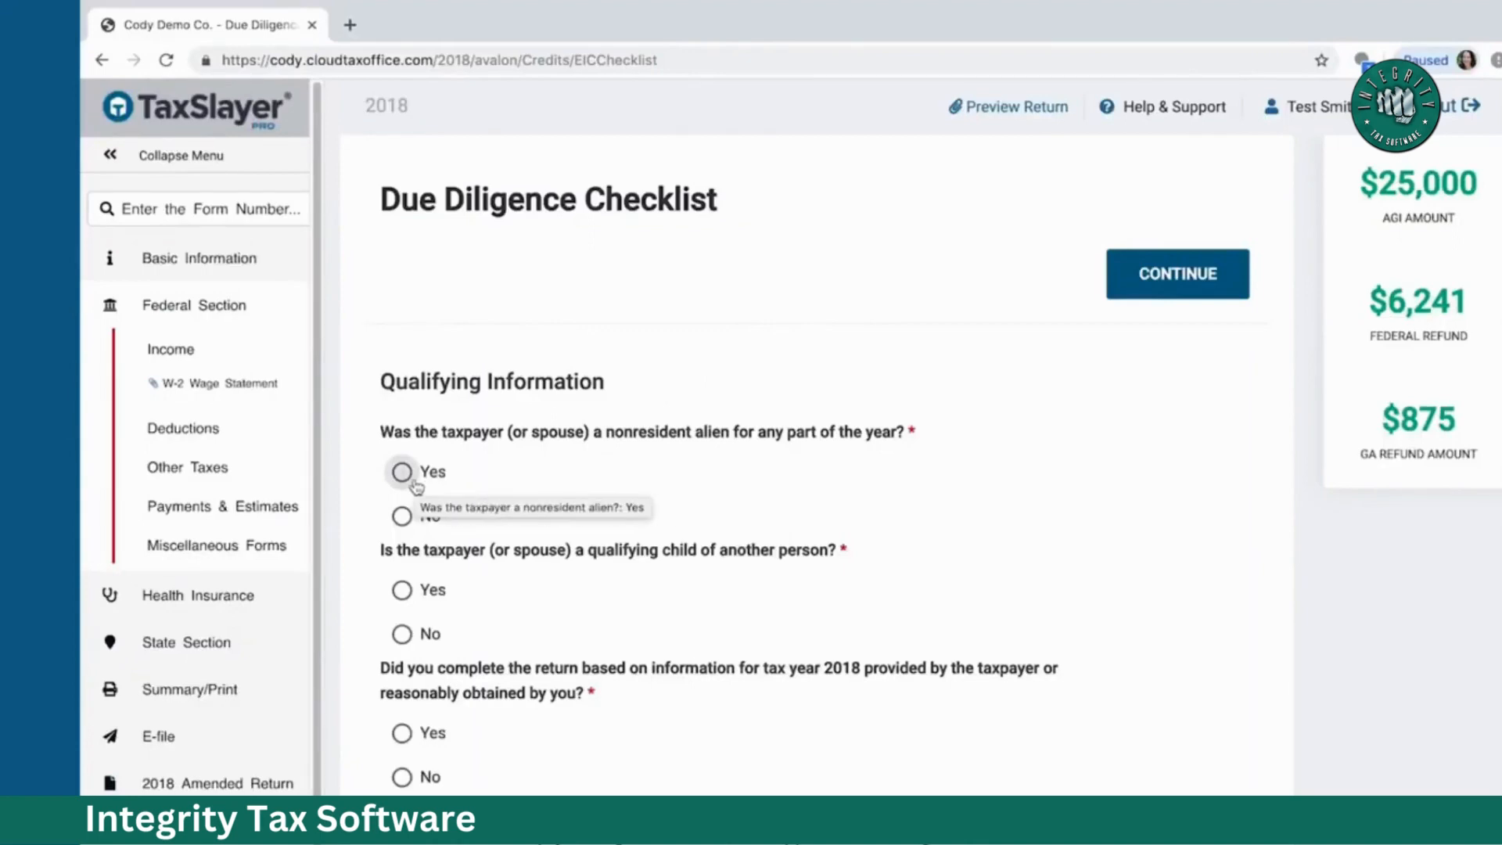
{"action": "left_click", "coordinate": [403, 516]}
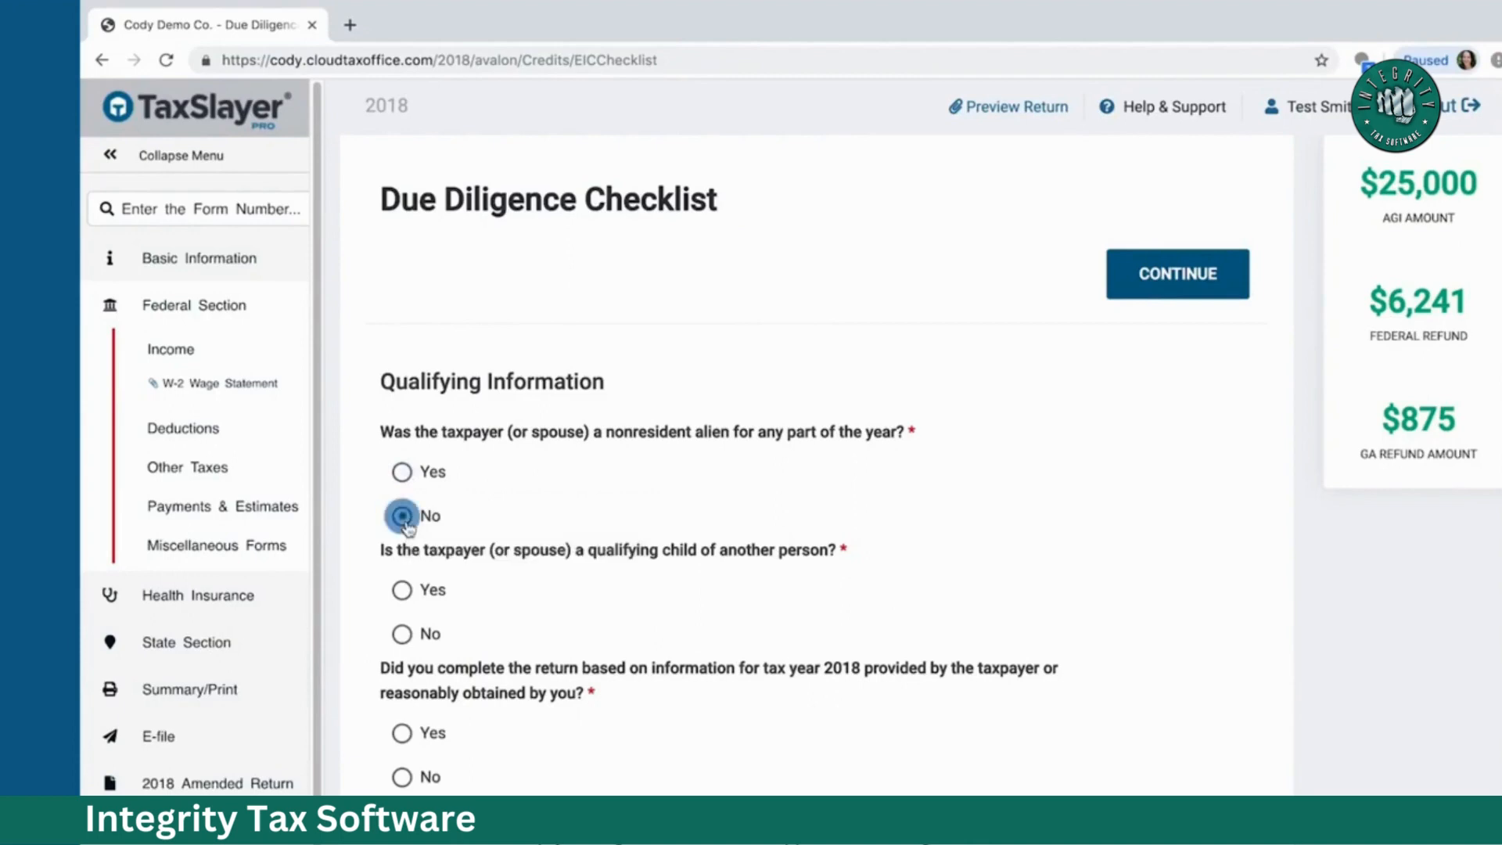
{"action": "scroll", "coordinate": [501, 544], "scroll_direction": "down", "scroll_amount": 3}
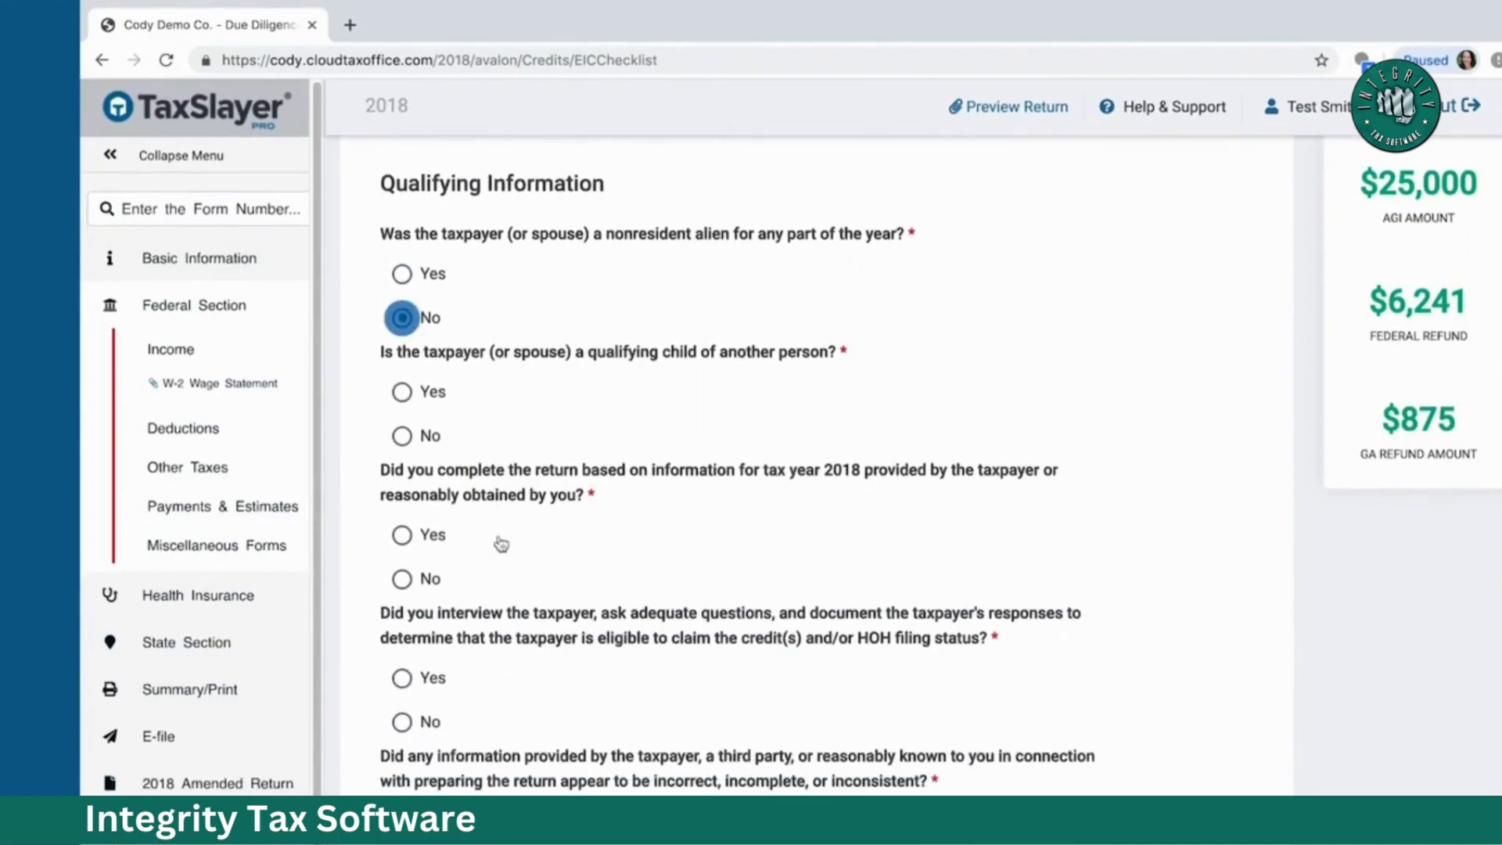
{"action": "left_click", "coordinate": [402, 436]}
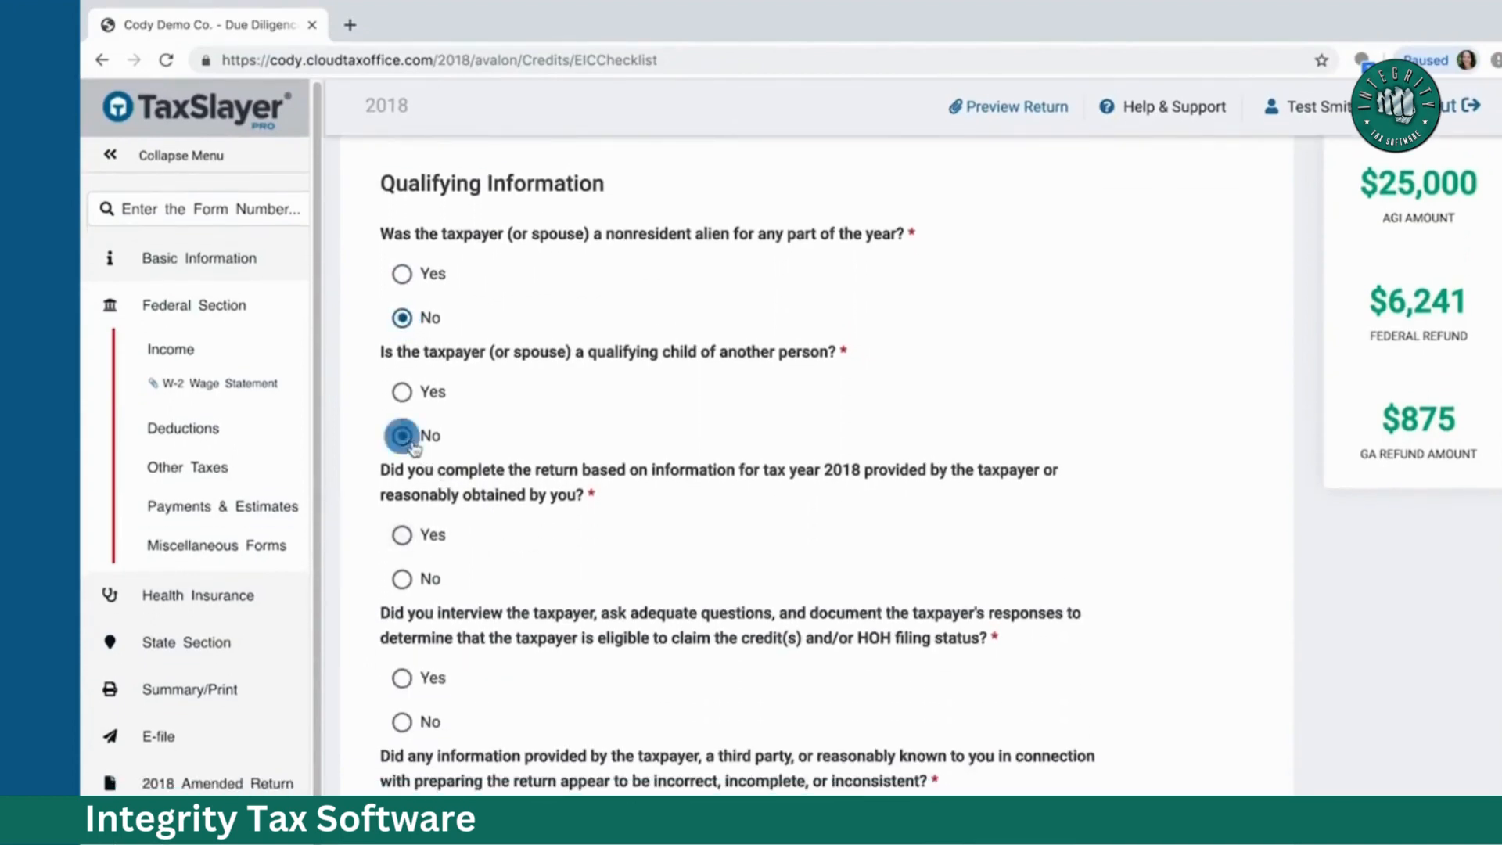
{"action": "scroll", "coordinate": [412, 446], "scroll_direction": "down", "scroll_amount": 2}
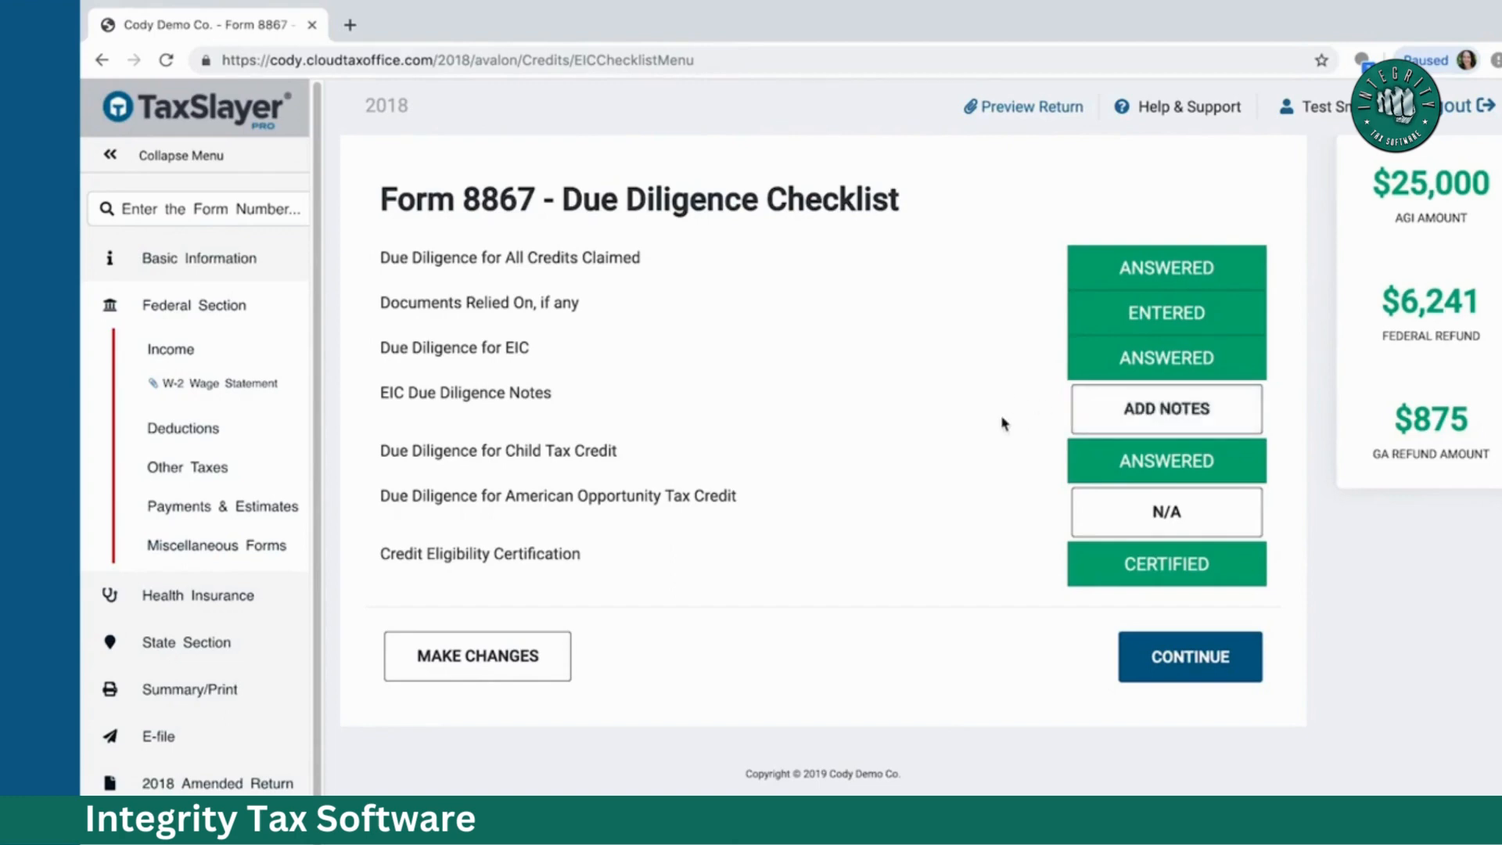
Step: Continue past the Form 8867 summary and the empty Miscellaneous Statement to the E-File page
{"action": "left_click", "coordinate": [1183, 672]}
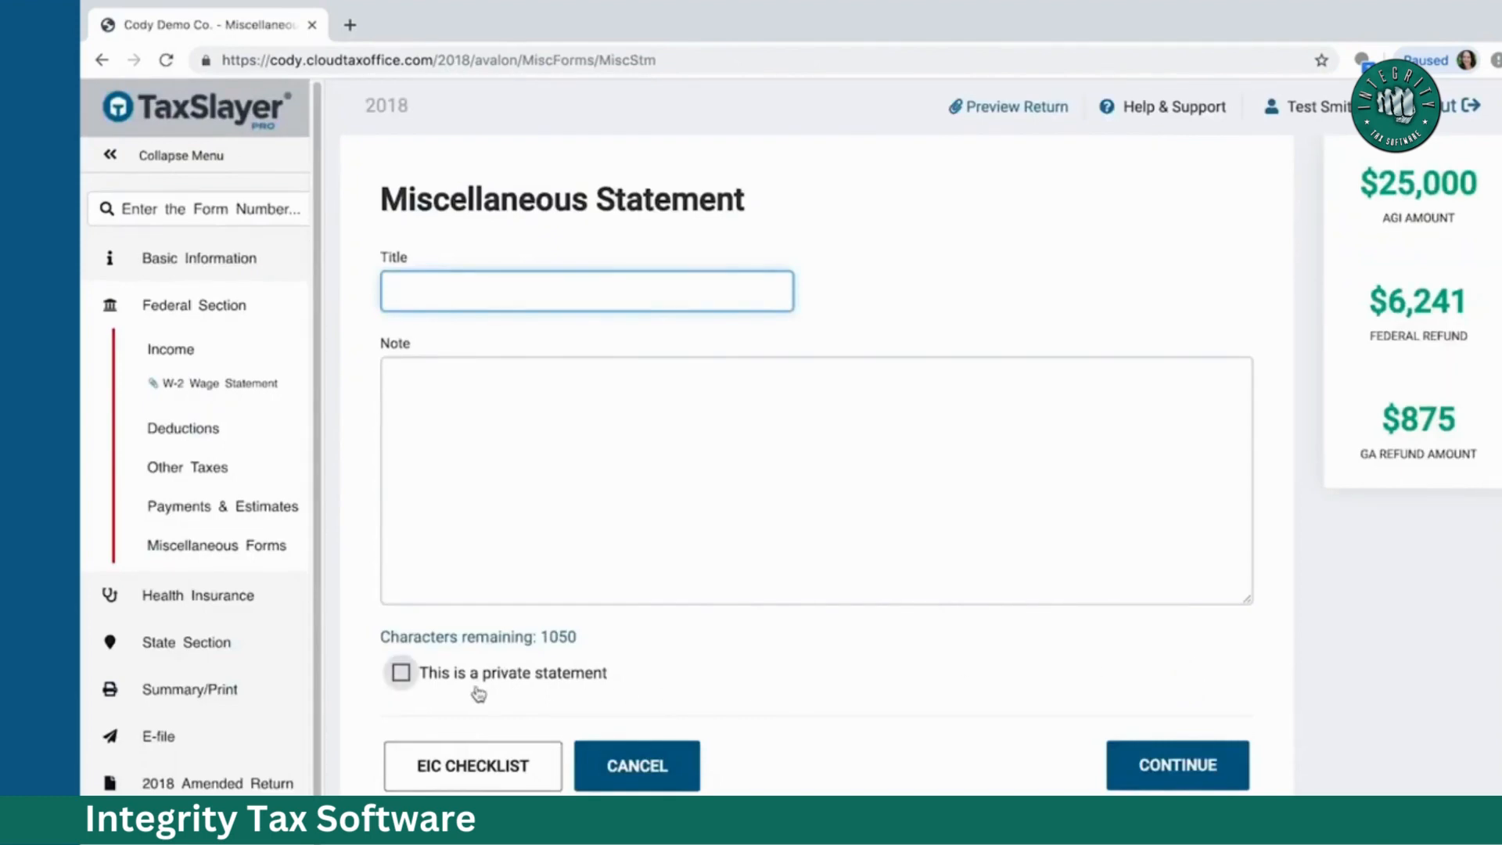
{"action": "left_click", "coordinate": [1182, 767]}
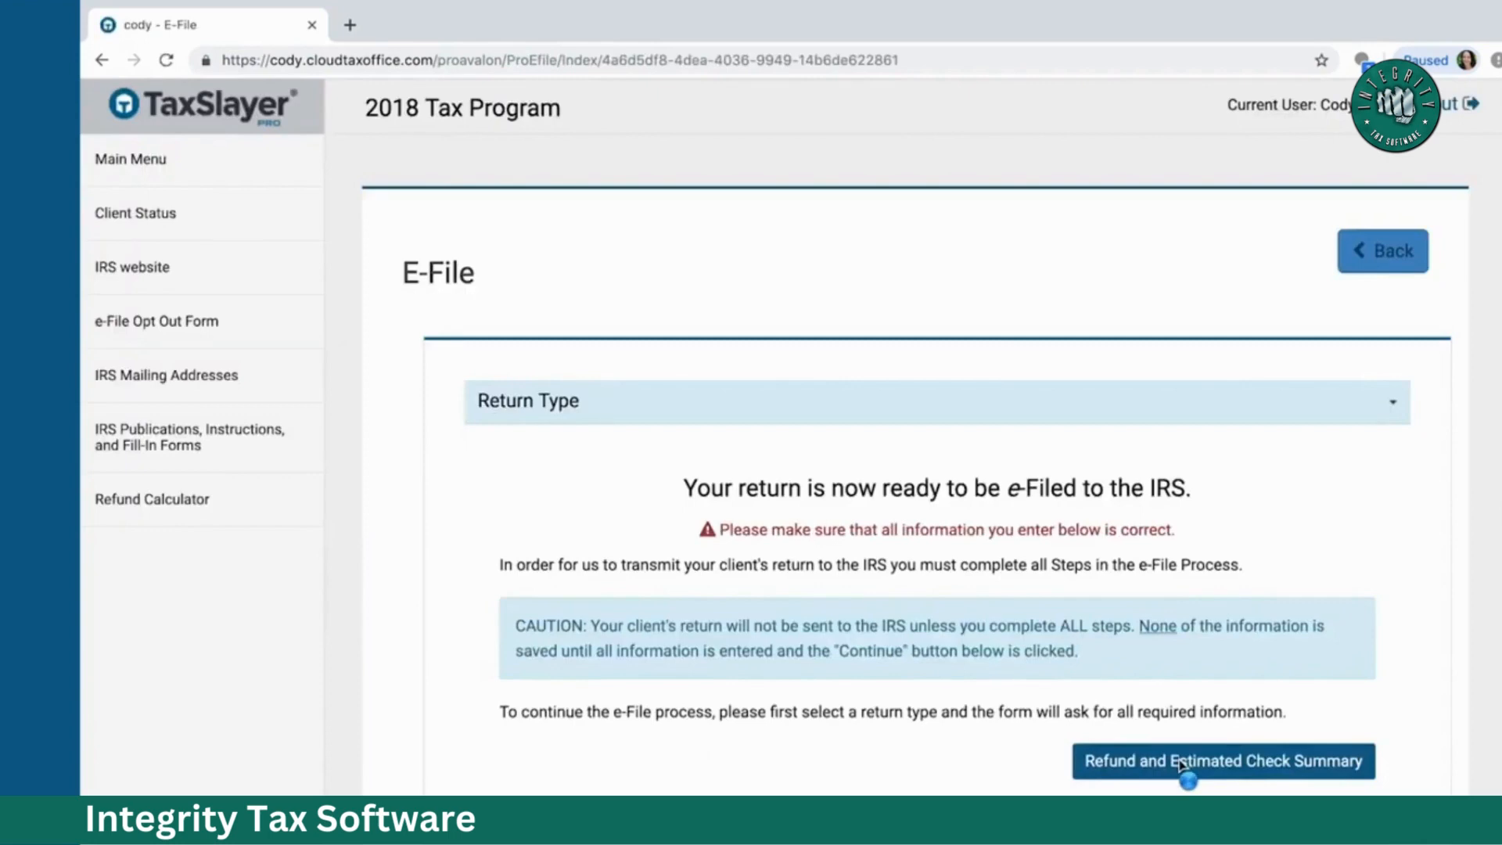
Step: Choose E-file: Paper Check as the federal return type on the E-File page
{"action": "scroll", "coordinate": [1312, 520], "scroll_direction": "down", "scroll_amount": 4}
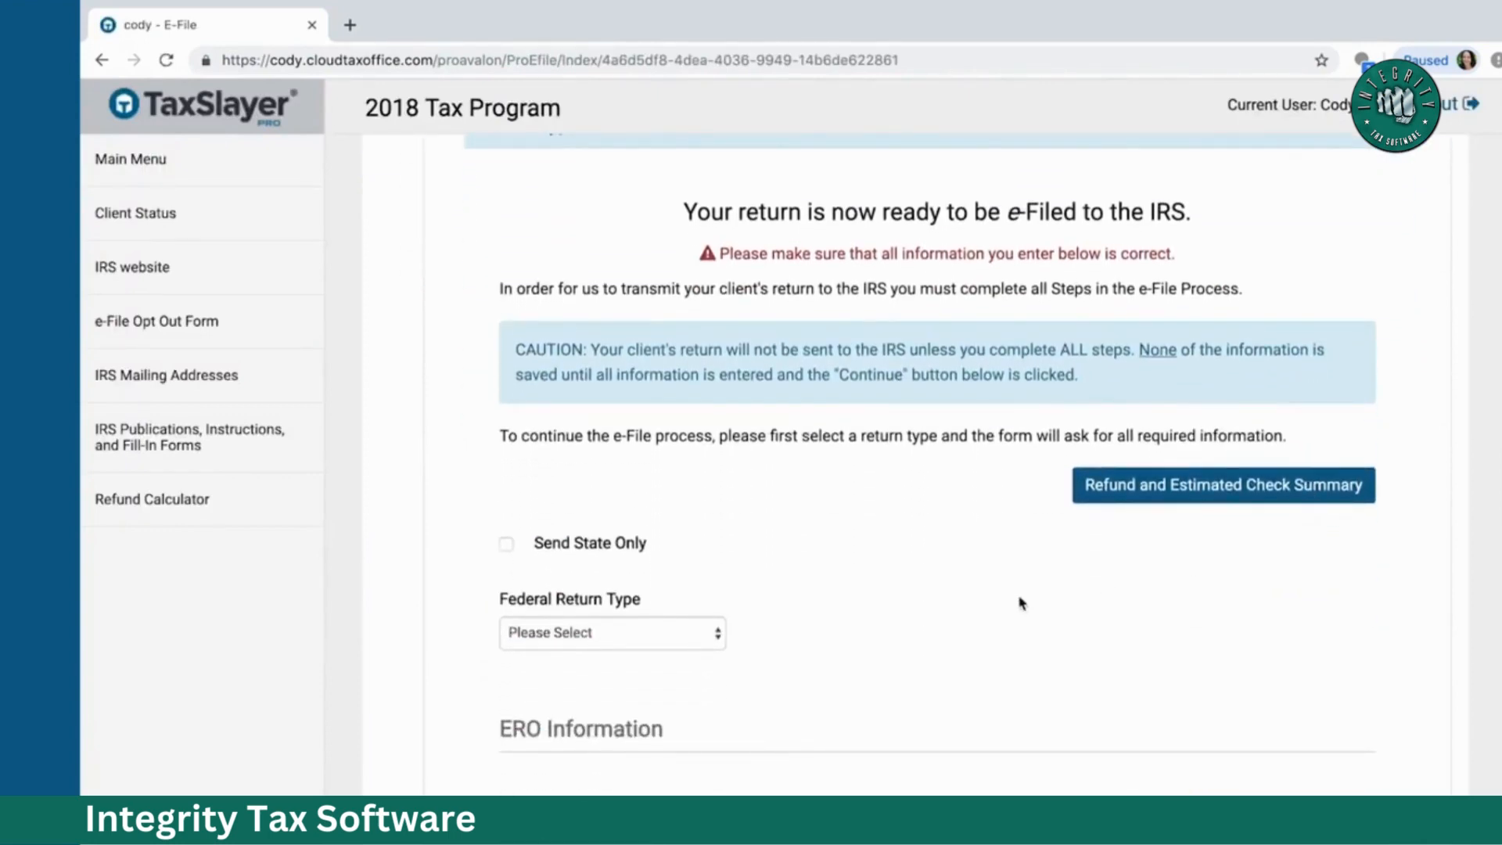
{"action": "left_click", "coordinate": [706, 642]}
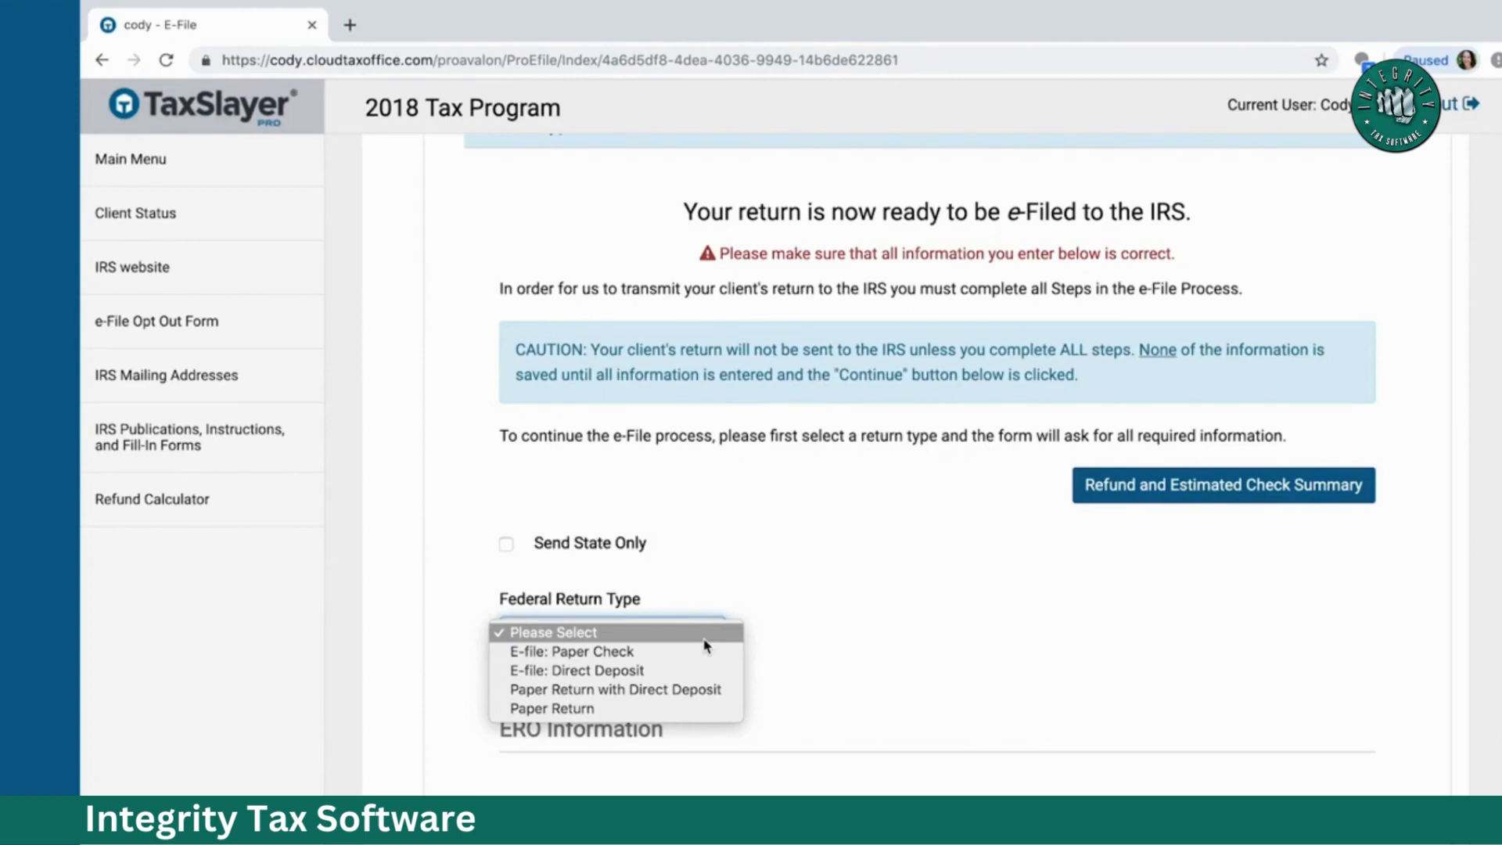
{"action": "left_click", "coordinate": [666, 651]}
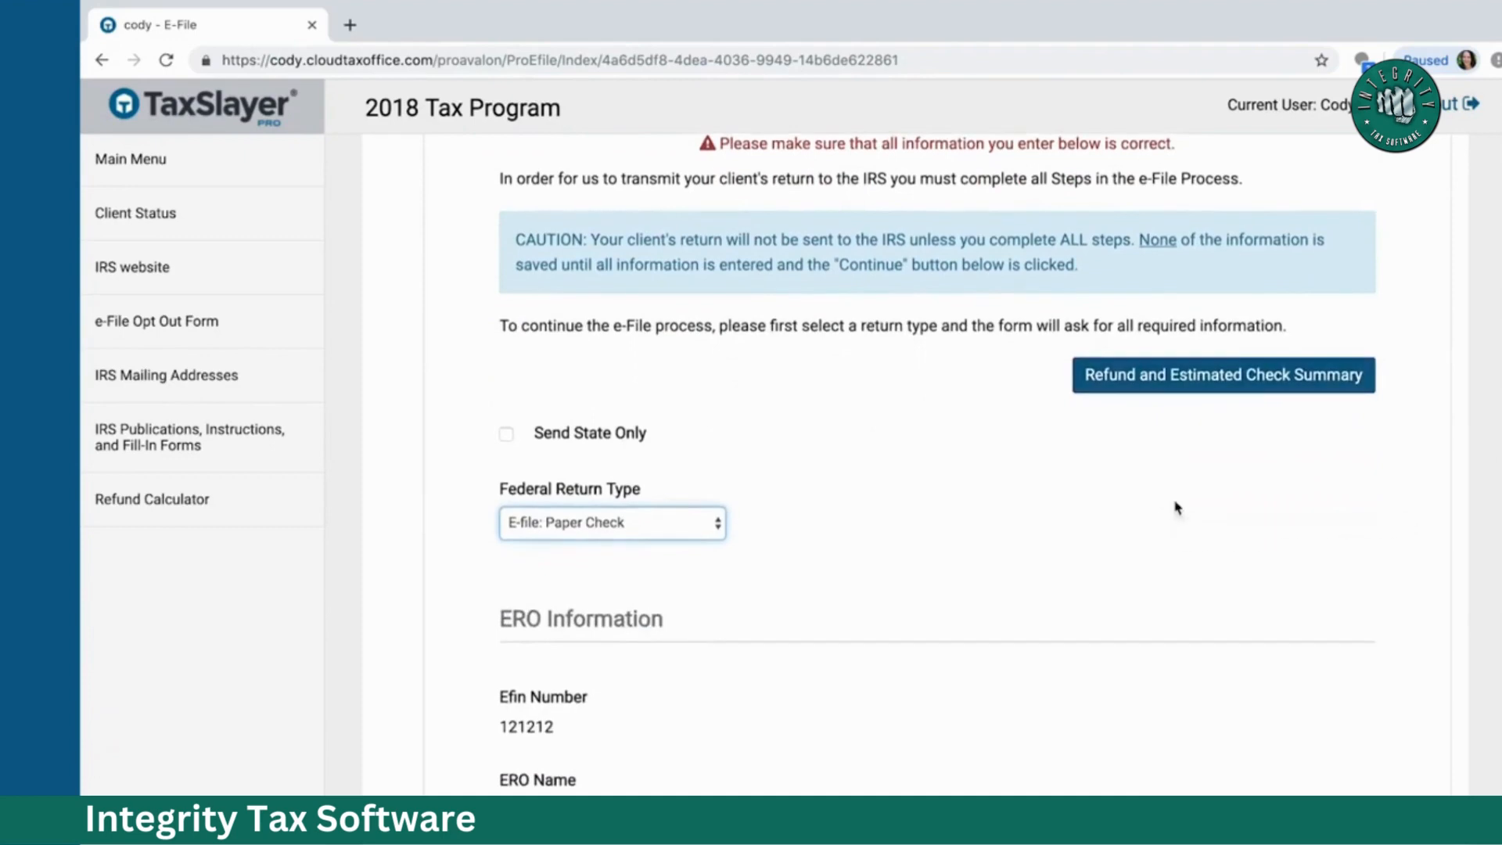
{"action": "scroll", "coordinate": [1176, 508], "scroll_direction": "down", "scroll_amount": 4}
{"action": "scroll", "coordinate": [1176, 509], "scroll_direction": "down", "scroll_amount": 1}
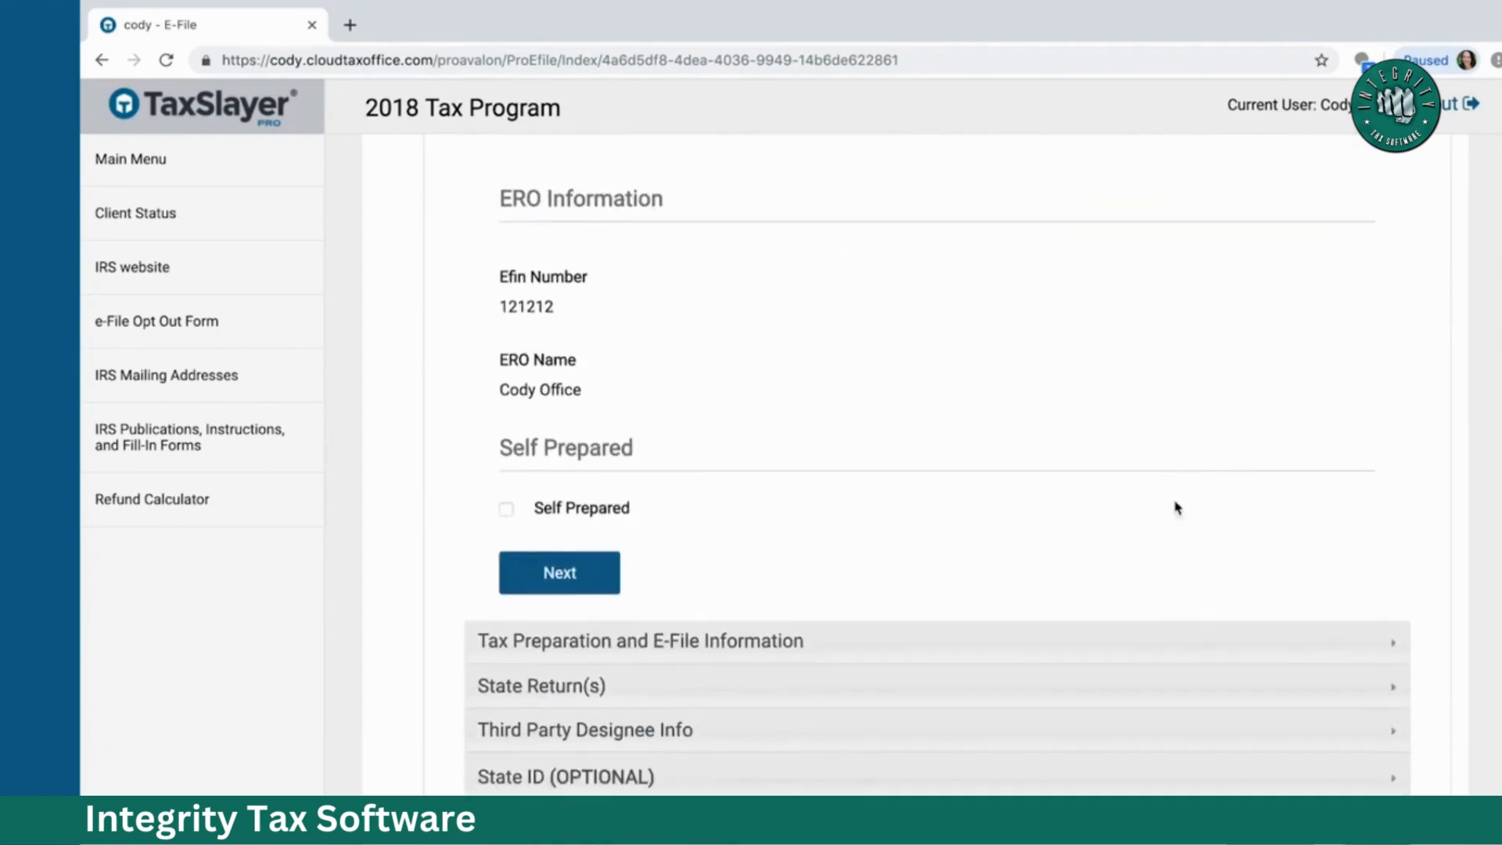
{"action": "scroll", "coordinate": [1176, 508], "scroll_direction": "down", "scroll_amount": 3}
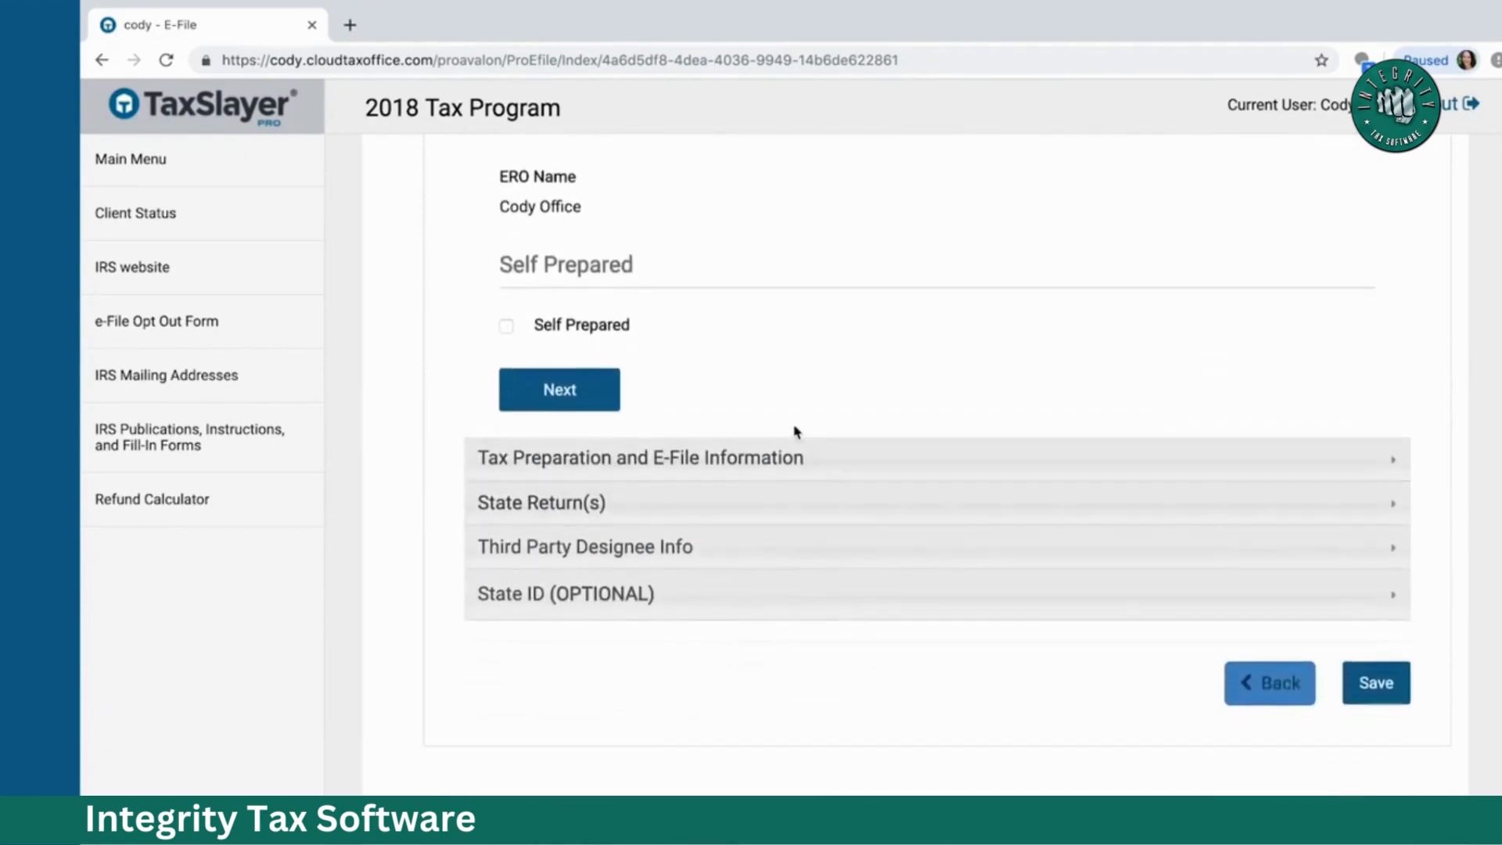
Step: Expand Tax Preparation and E-File Information to review the $349.00 fee total and PINs
{"action": "left_click", "coordinate": [570, 392]}
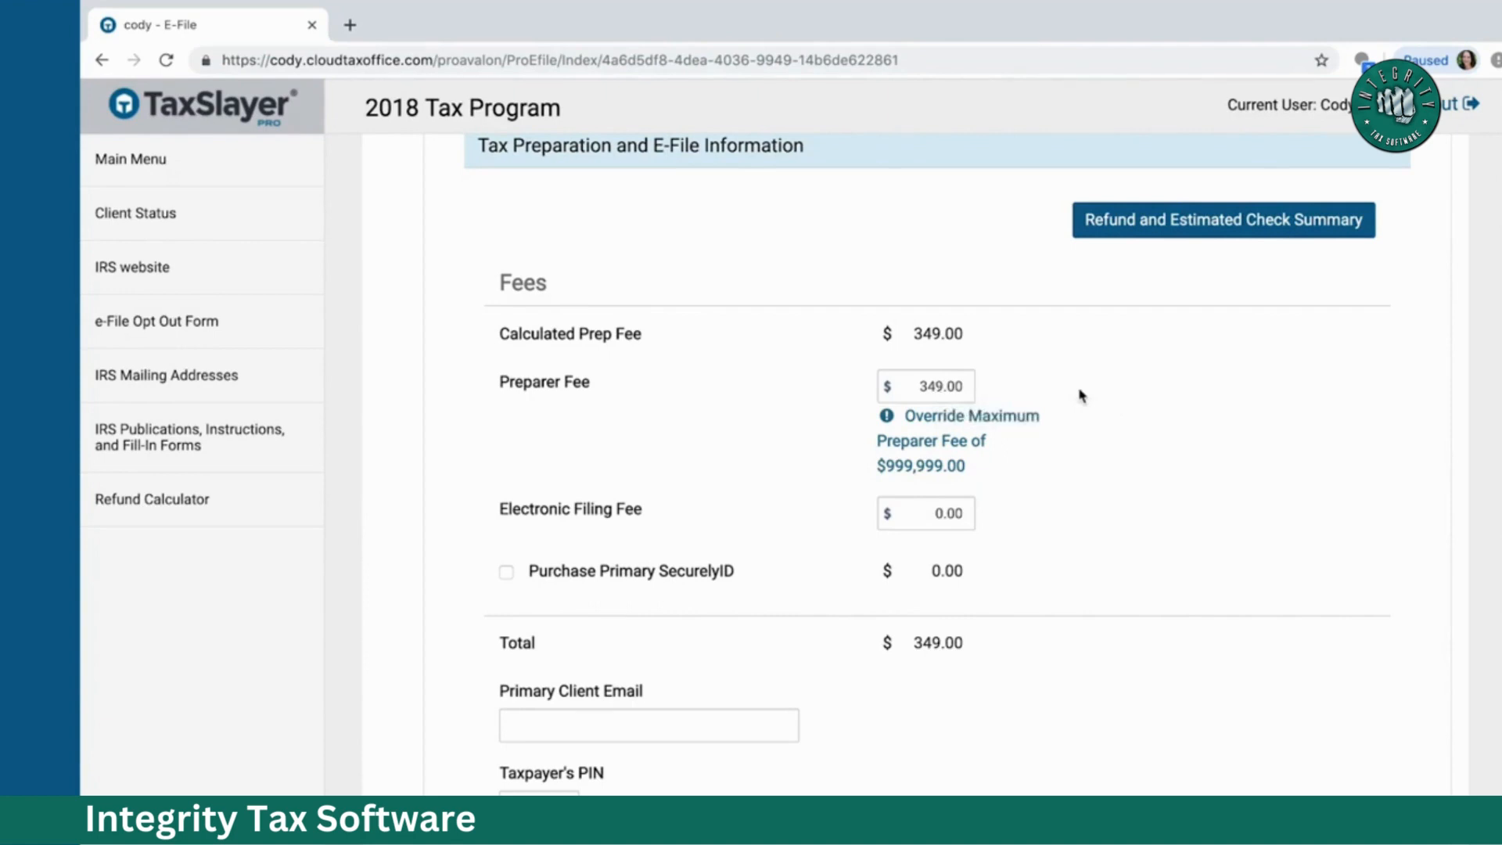
{"action": "scroll", "coordinate": [1082, 396], "scroll_direction": "down", "scroll_amount": 4}
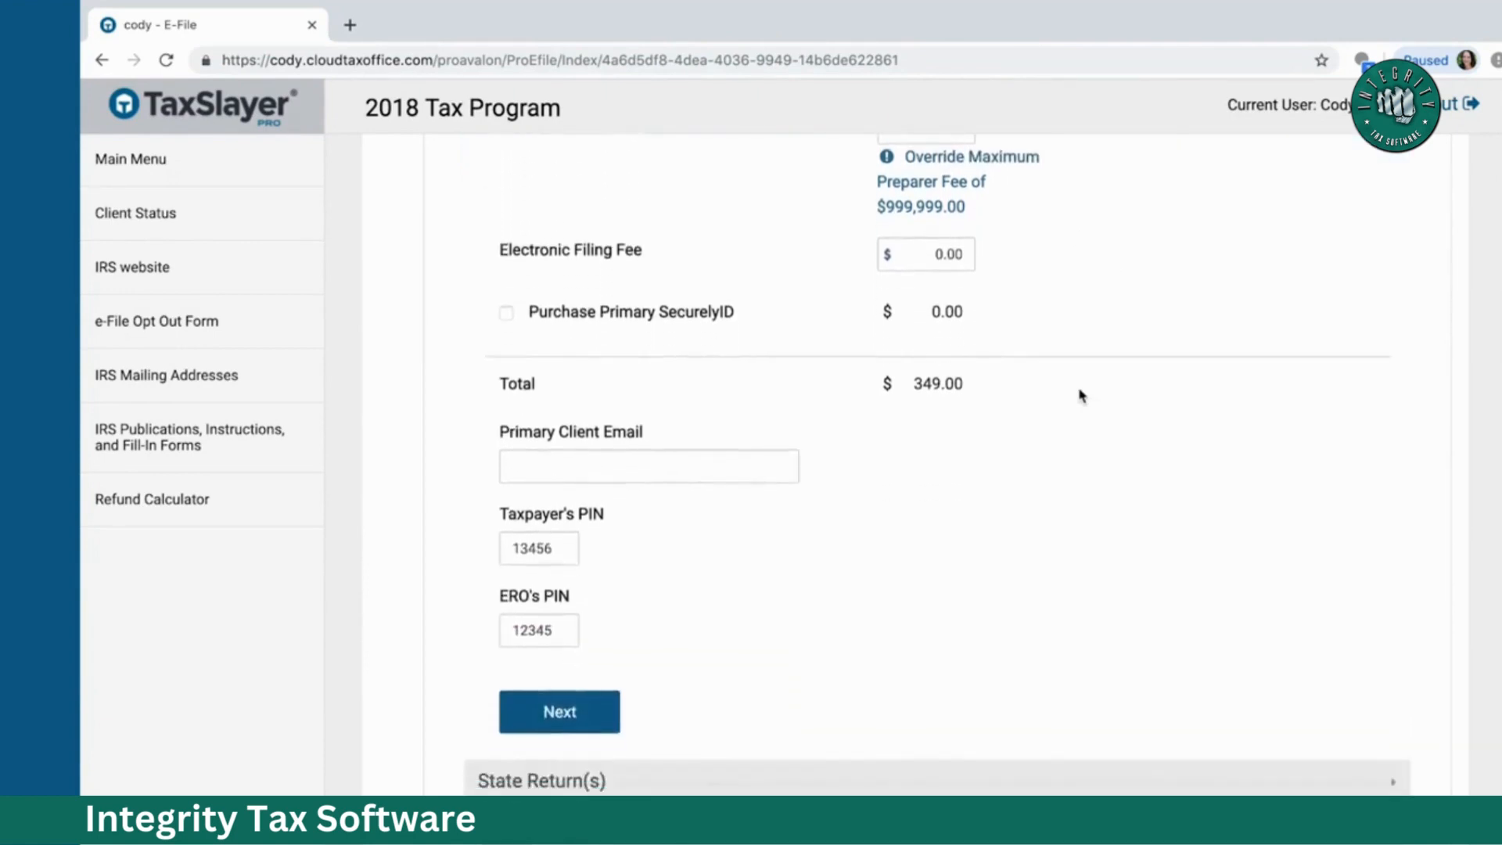
{"action": "scroll", "coordinate": [1082, 396], "scroll_direction": "down", "scroll_amount": 2}
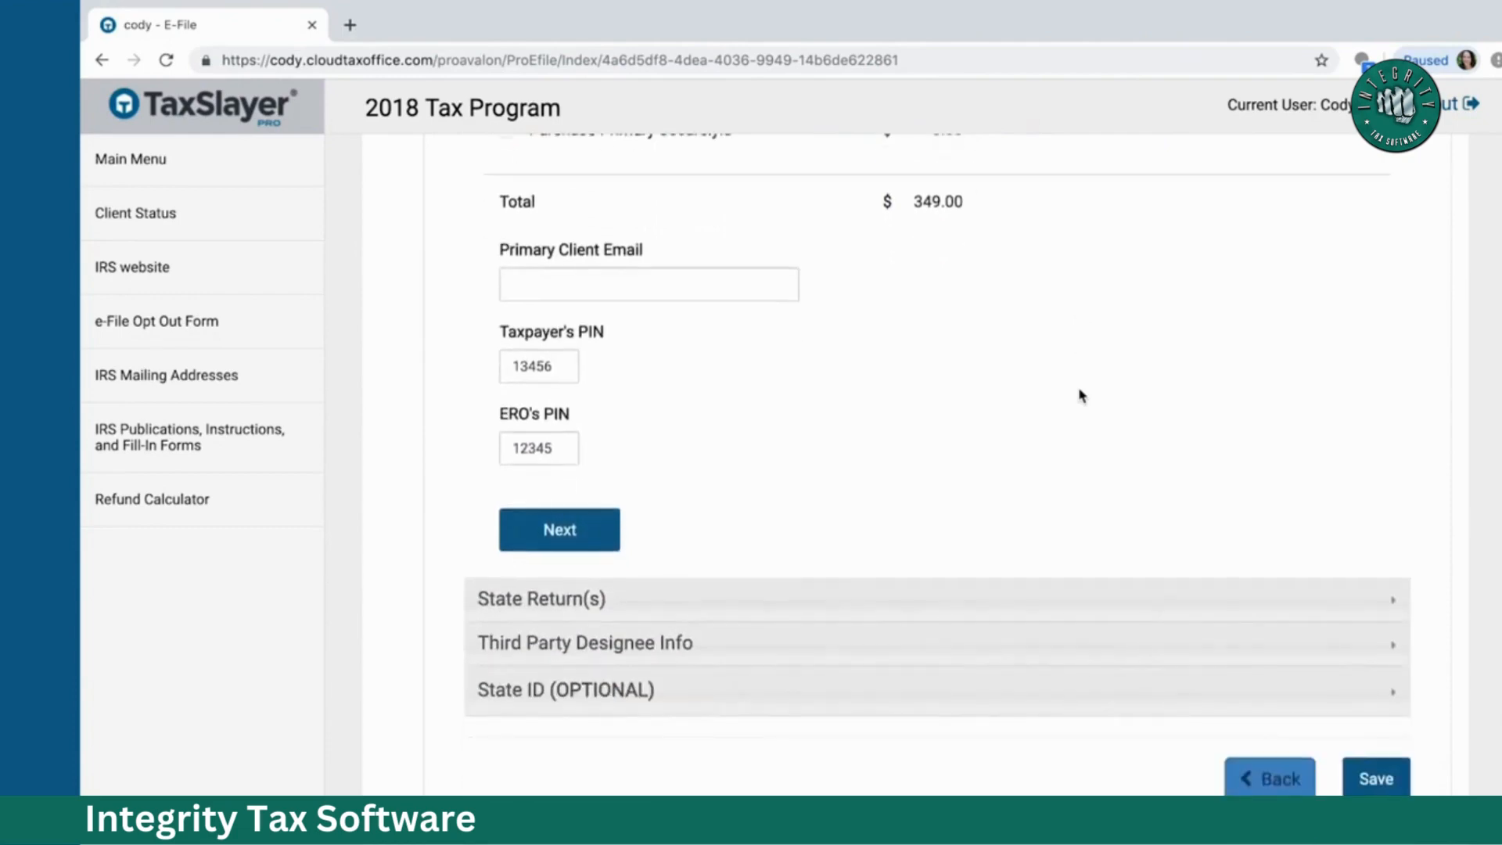
Step: Set the GA return type to E-file: Paper Check and pass the third party designee details
{"action": "scroll", "coordinate": [1082, 396], "scroll_direction": "down", "scroll_amount": 1}
{"action": "left_click", "coordinate": [550, 460]}
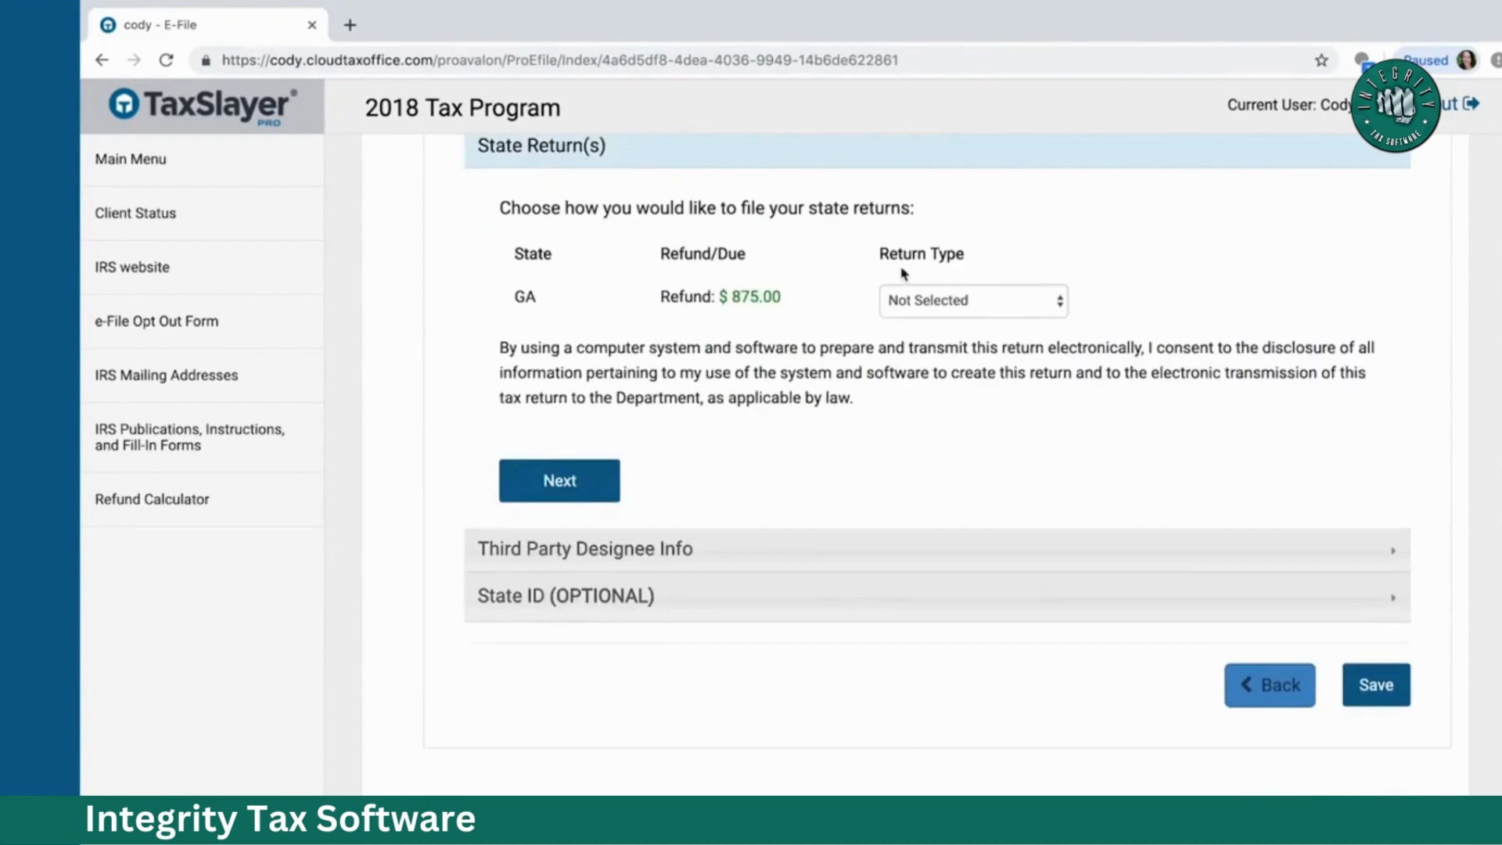
{"action": "left_click", "coordinate": [943, 305]}
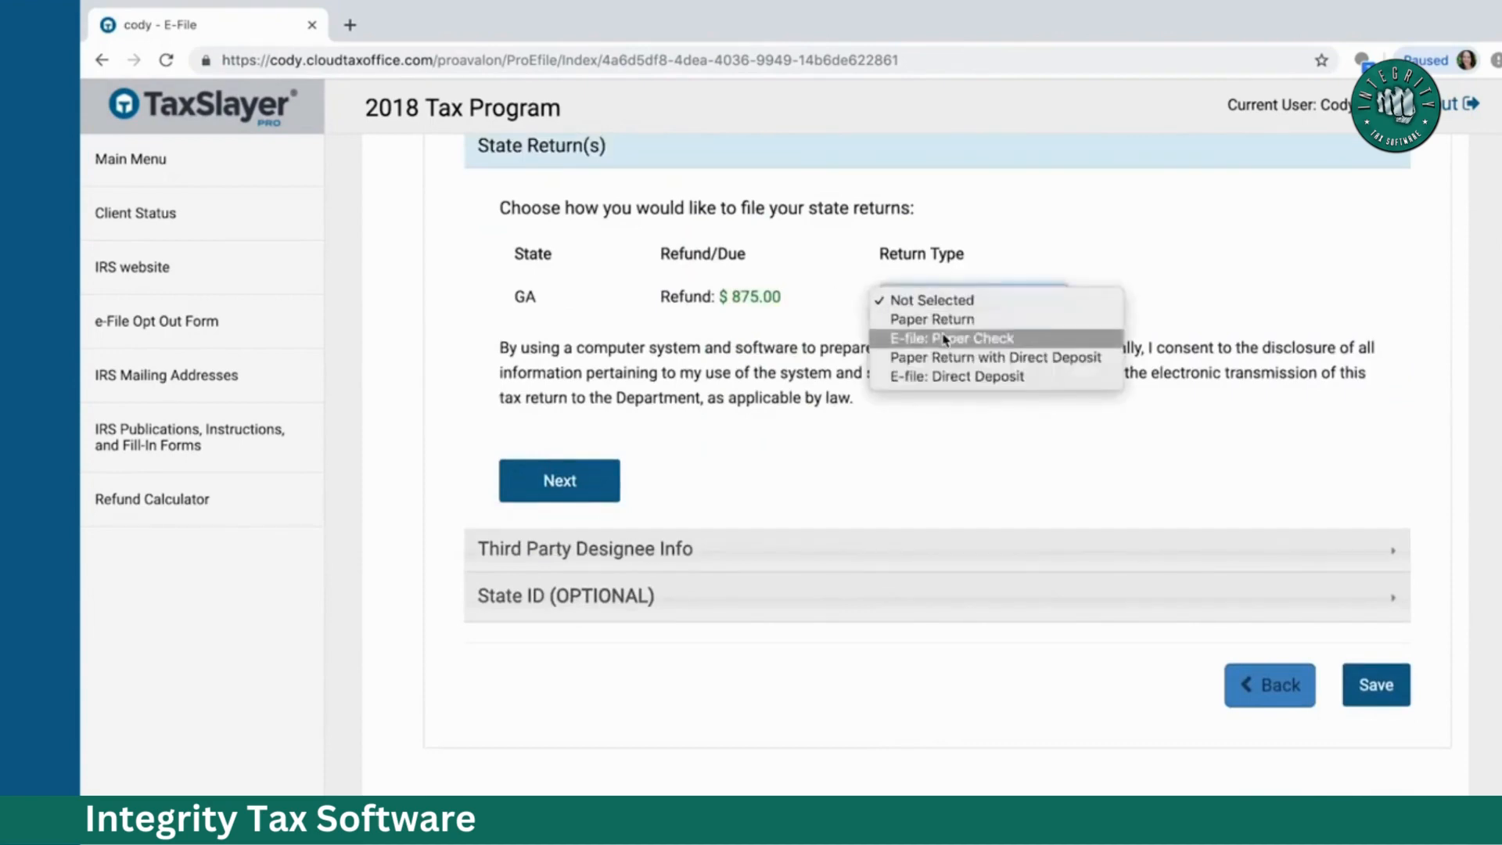
{"action": "left_click", "coordinate": [944, 340]}
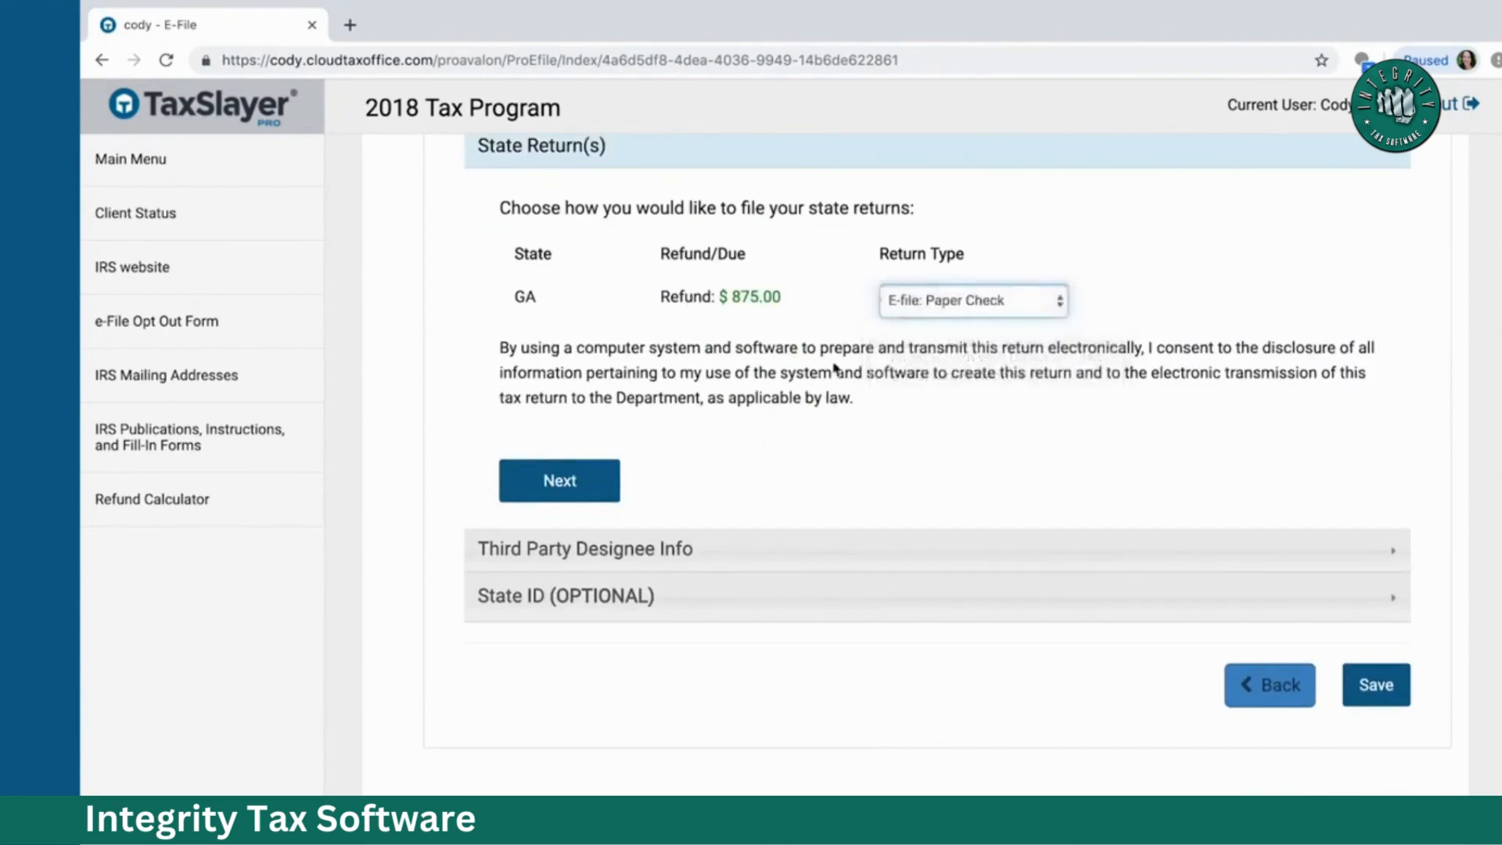
{"action": "left_click", "coordinate": [604, 486]}
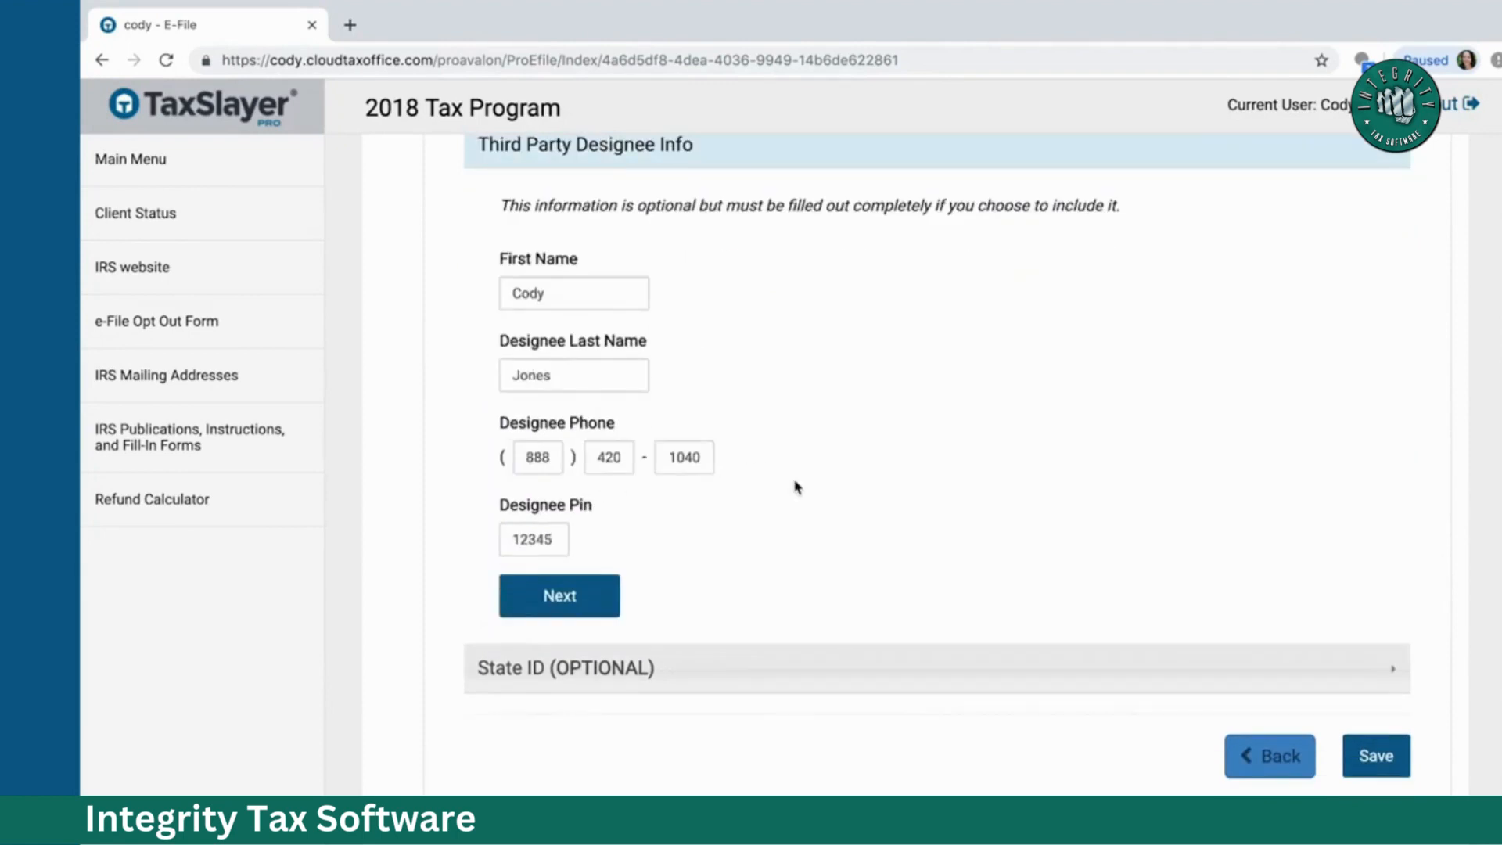
{"action": "left_click", "coordinate": [587, 600]}
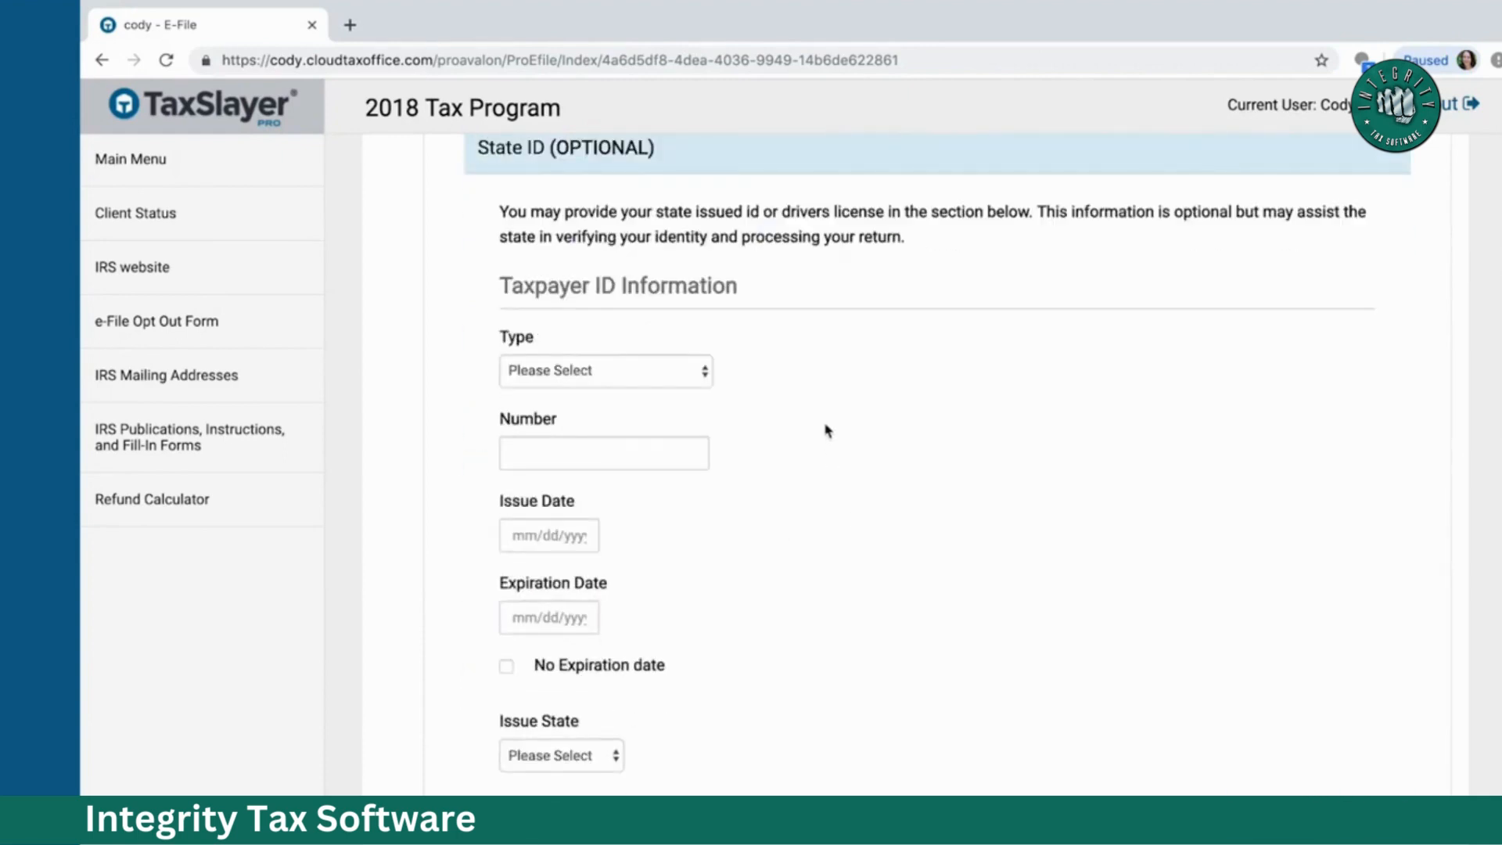
Step: Record a Driver's License state ID with its license number and issue date 01/01/2015
{"action": "left_click", "coordinate": [678, 371]}
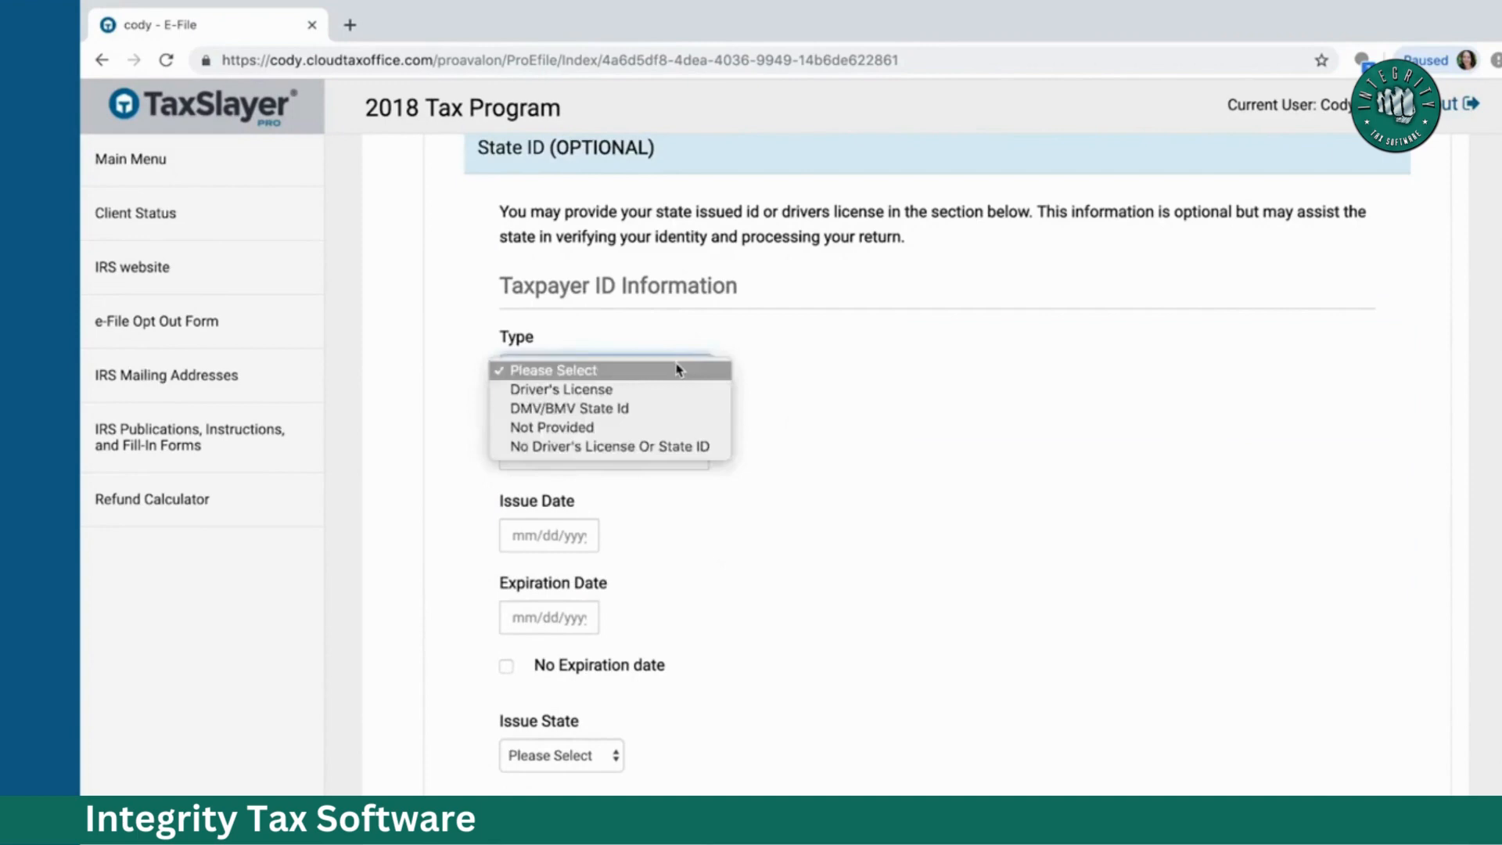
{"action": "left_click", "coordinate": [646, 391]}
{"action": "left_click", "coordinate": [590, 451]}
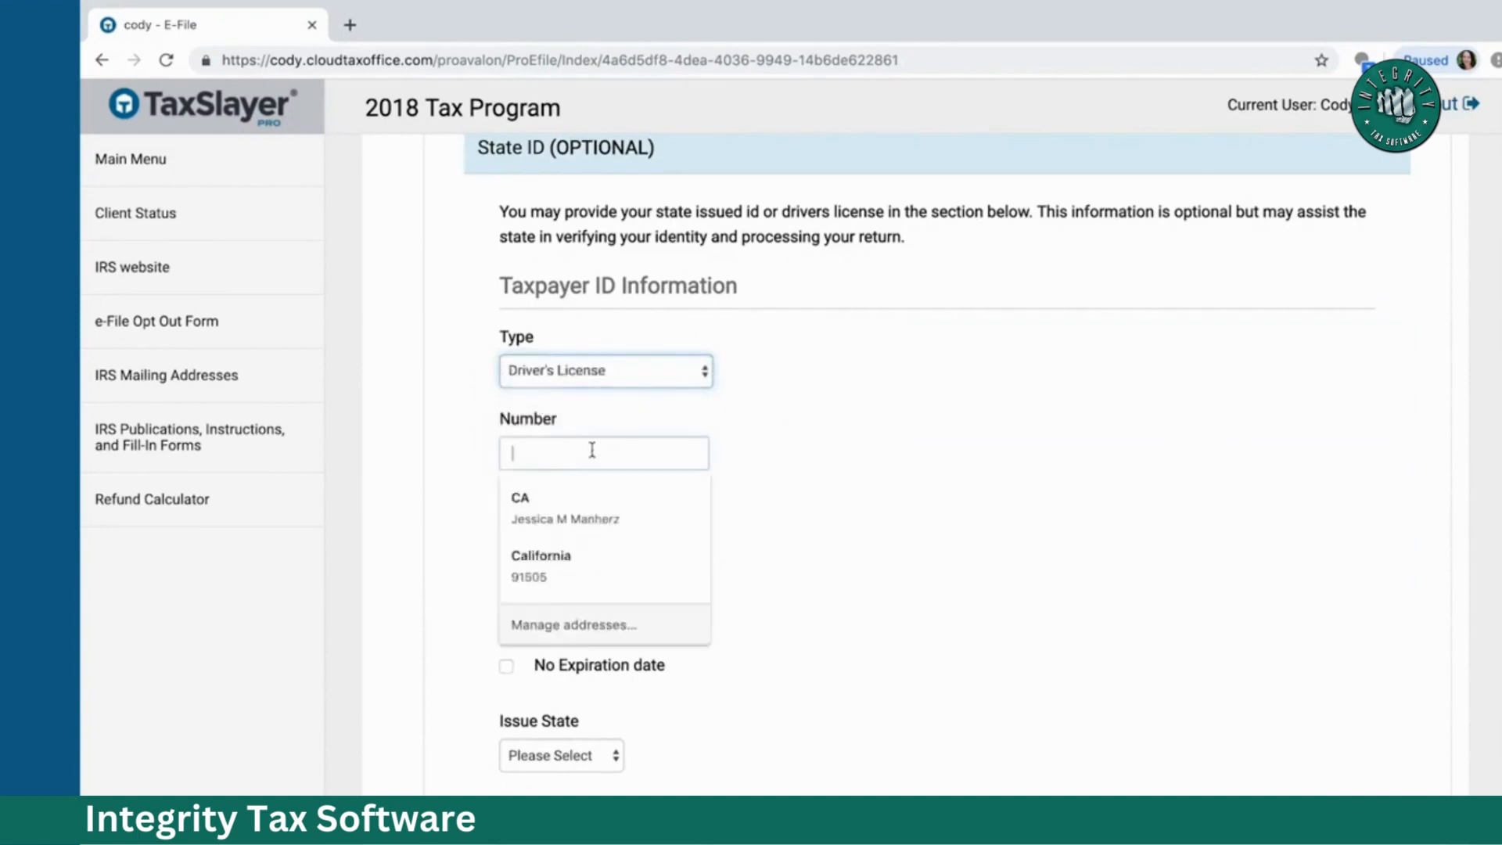
{"action": "type", "text": "012345675"}
{"action": "key", "text": "Tab"}
{"action": "type", "text": "04"}
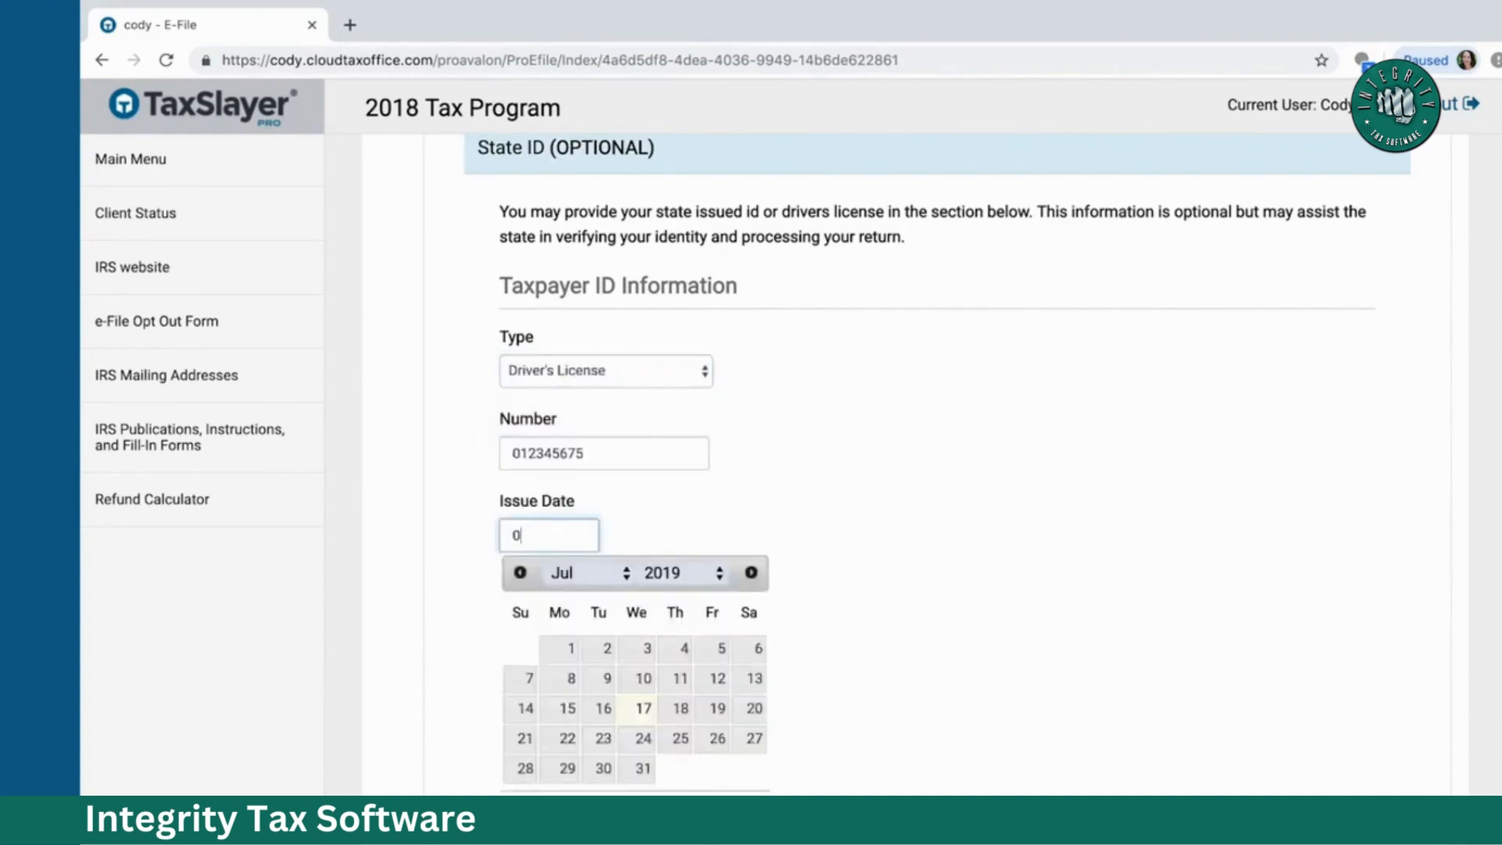
{"action": "key", "text": "BackSpace"}
{"action": "type", "text": "01012015"}
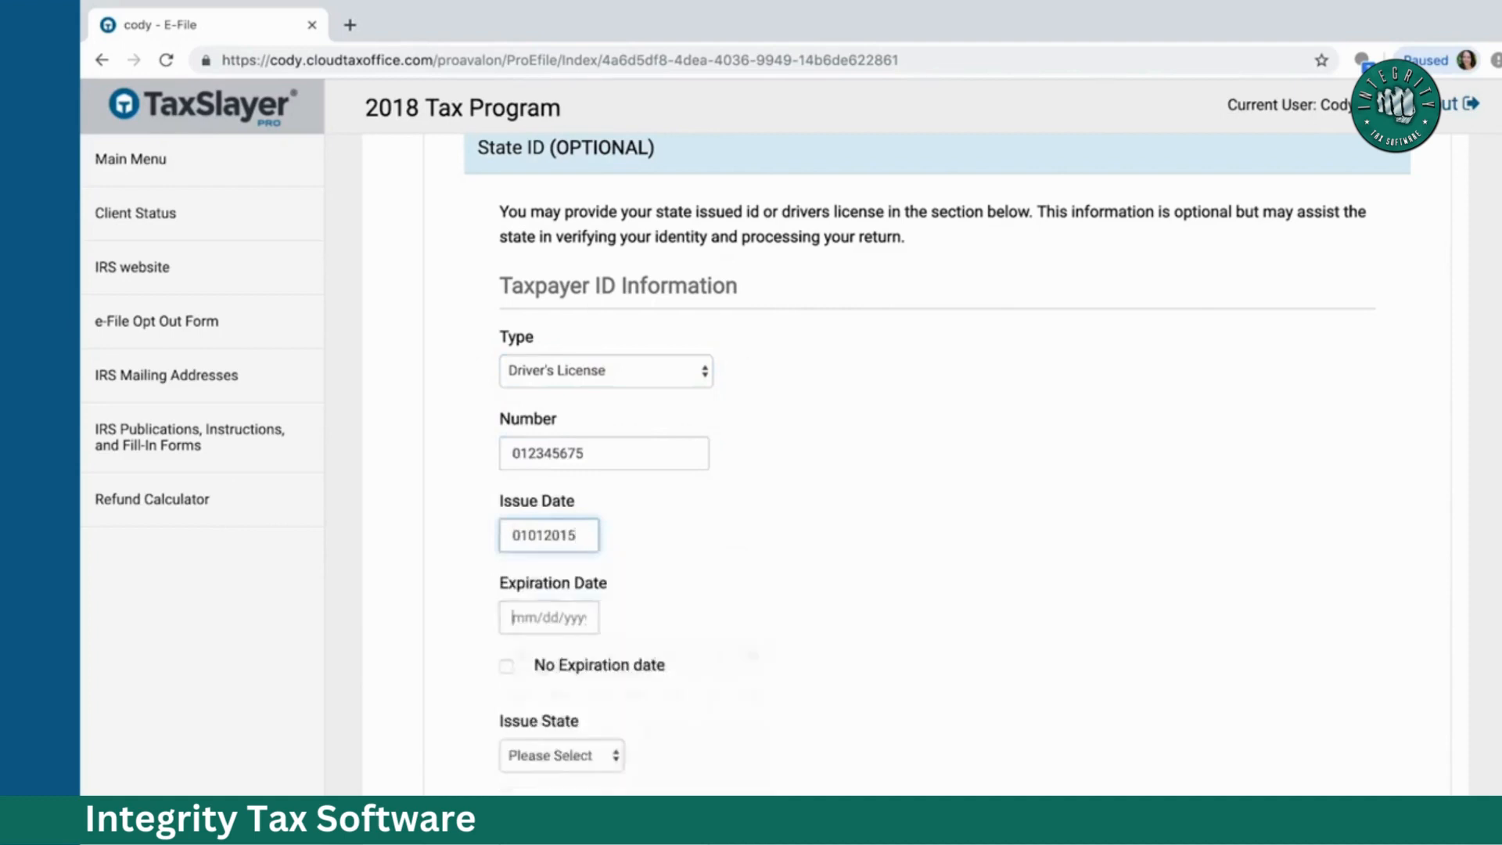
{"action": "left_click", "coordinate": [512, 617]}
{"action": "left_click", "coordinate": [553, 530]}
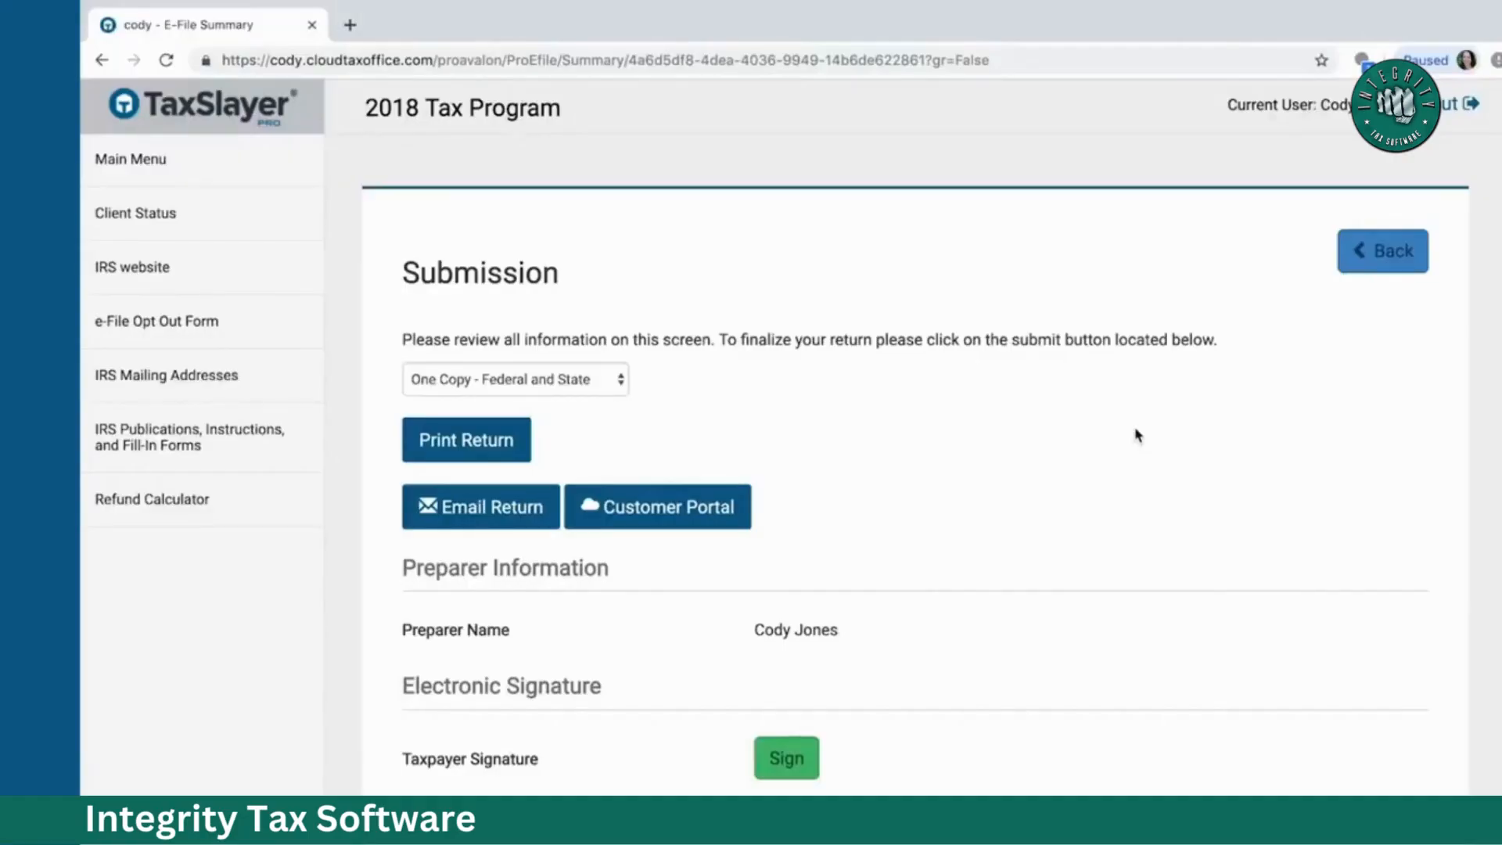
{"action": "scroll", "coordinate": [1138, 436], "scroll_direction": "down", "scroll_amount": 1}
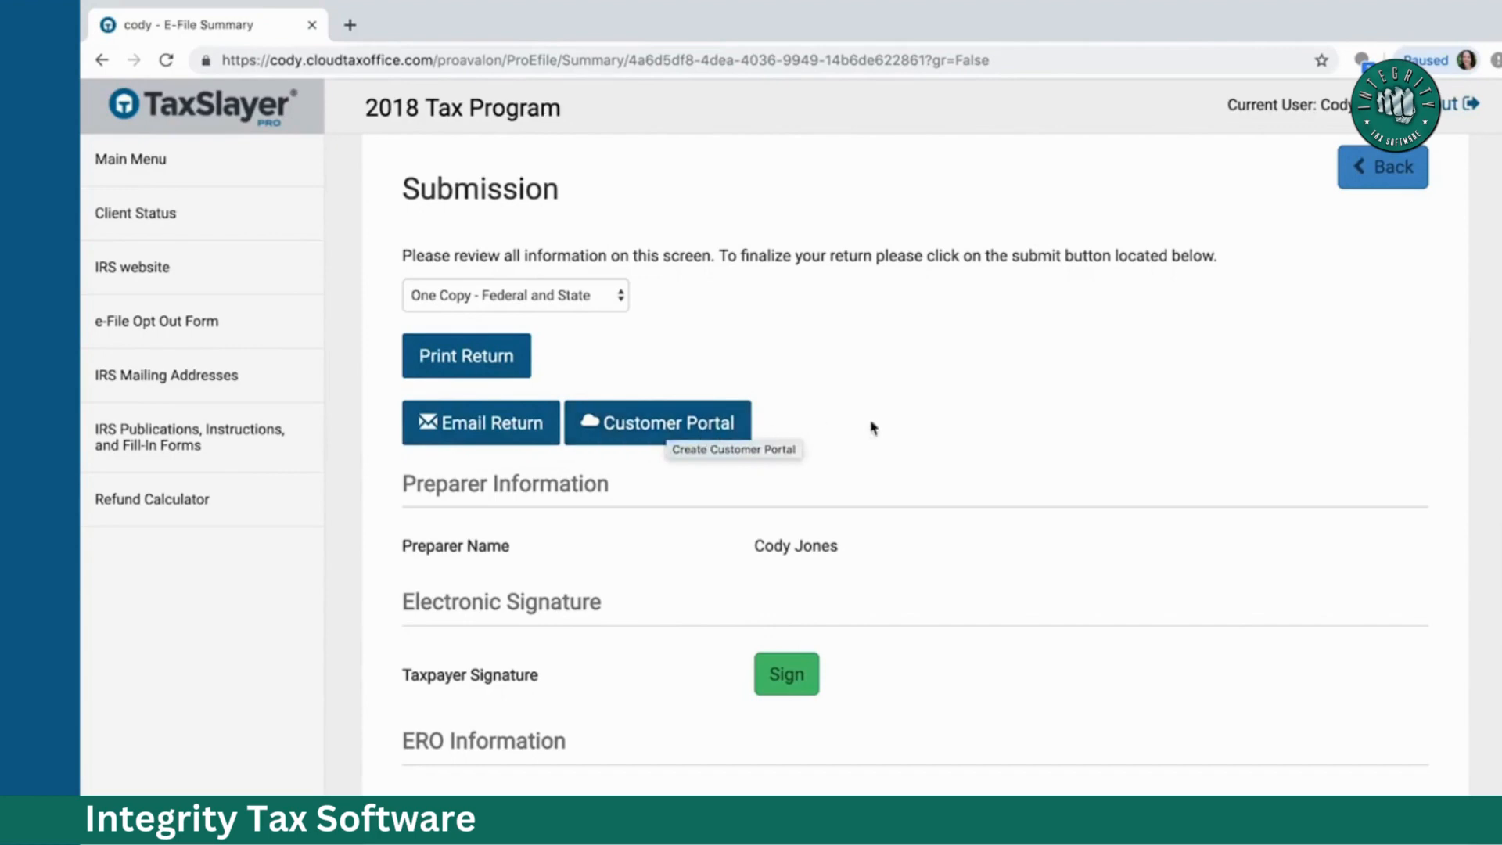
{"action": "scroll", "coordinate": [874, 427], "scroll_direction": "down", "scroll_amount": 2}
{"action": "scroll", "coordinate": [874, 427], "scroll_direction": "down", "scroll_amount": 2}
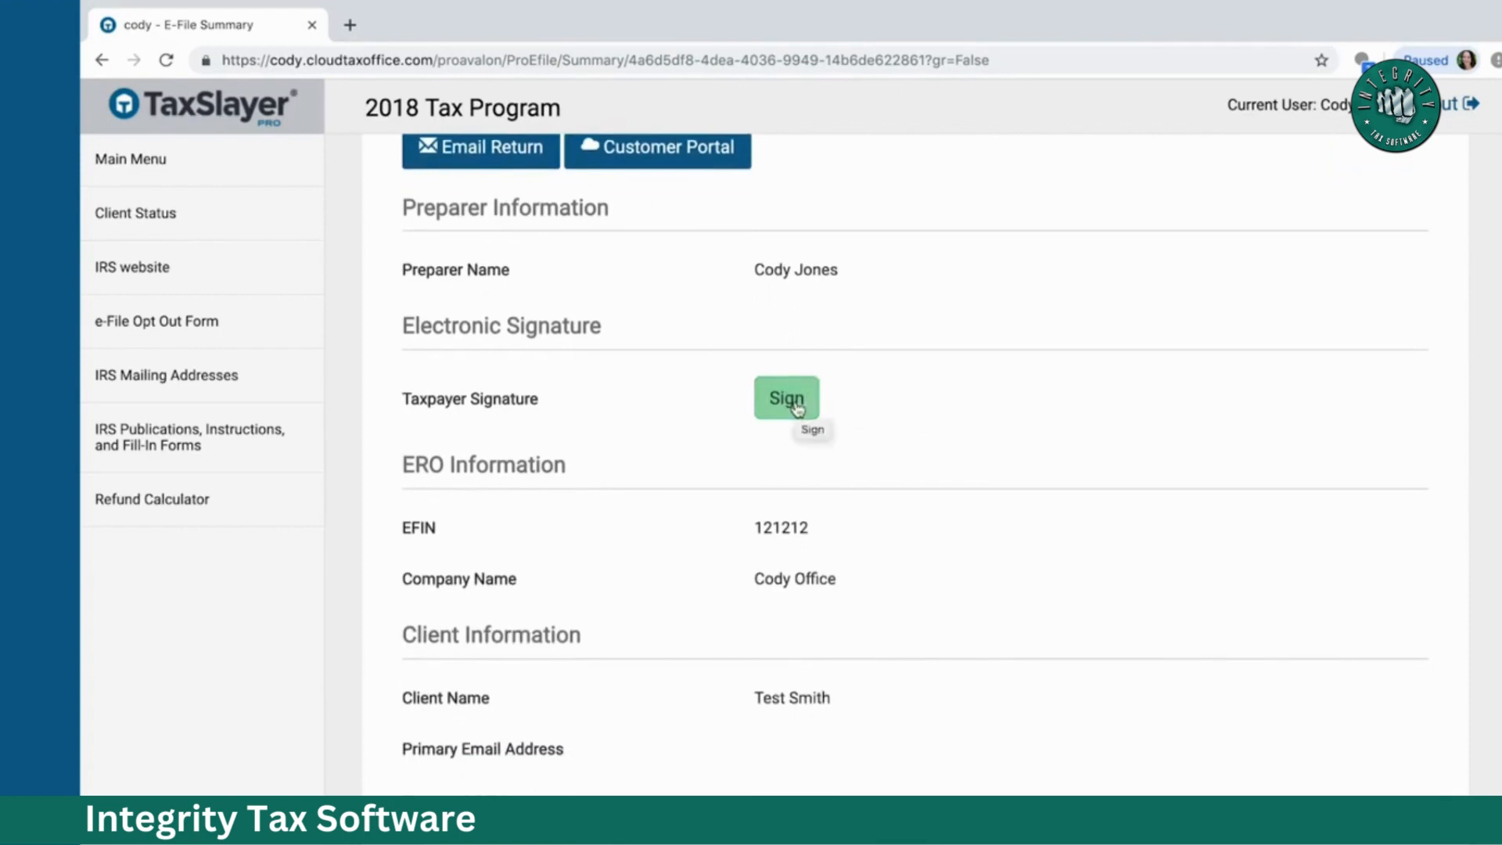
Step: Draw the taxpayer's handwritten signature on the signature pad and save it to the return
{"action": "left_click", "coordinate": [797, 409]}
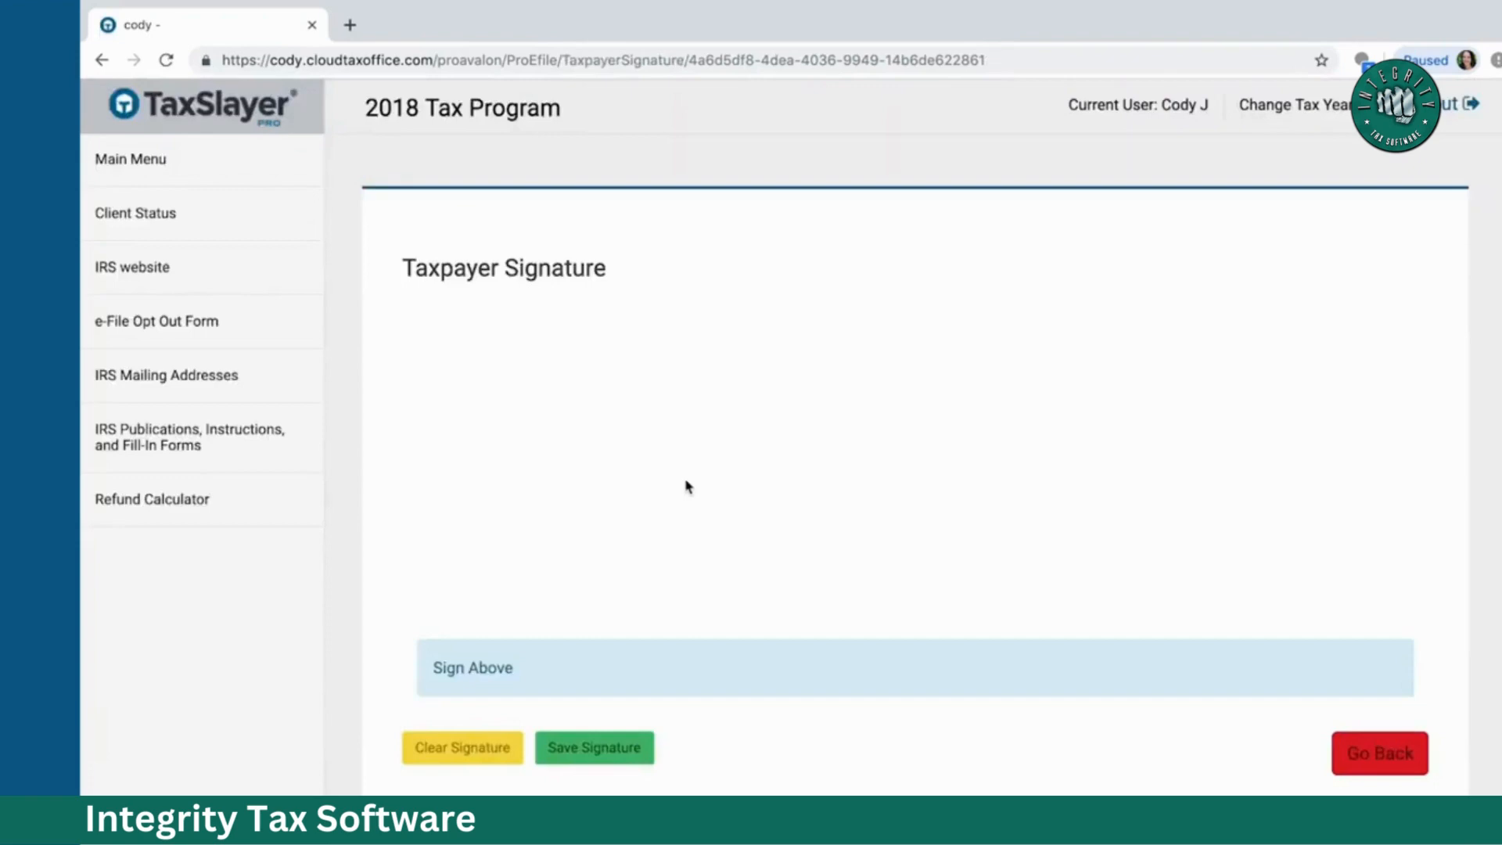
{"action": "mouse_move", "coordinate": [686, 478]}
{"action": "left_mouse_down"}
{"action": "mouse_move", "coordinate": [603, 472]}
{"action": "mouse_move", "coordinate": [607, 577]}
{"action": "mouse_move", "coordinate": [687, 562]}
{"action": "mouse_move", "coordinate": [740, 593]}
{"action": "mouse_move", "coordinate": [751, 547]}
{"action": "mouse_move", "coordinate": [736, 536]}
{"action": "mouse_move", "coordinate": [806, 575]}
{"action": "mouse_move", "coordinate": [813, 451]}
{"action": "left_mouse_up"}
{"action": "mouse_move", "coordinate": [885, 519]}
{"action": "left_mouse_down"}
{"action": "mouse_move", "coordinate": [888, 538]}
{"action": "mouse_move", "coordinate": [927, 513]}
{"action": "mouse_move", "coordinate": [855, 602]}
{"action": "left_mouse_up"}
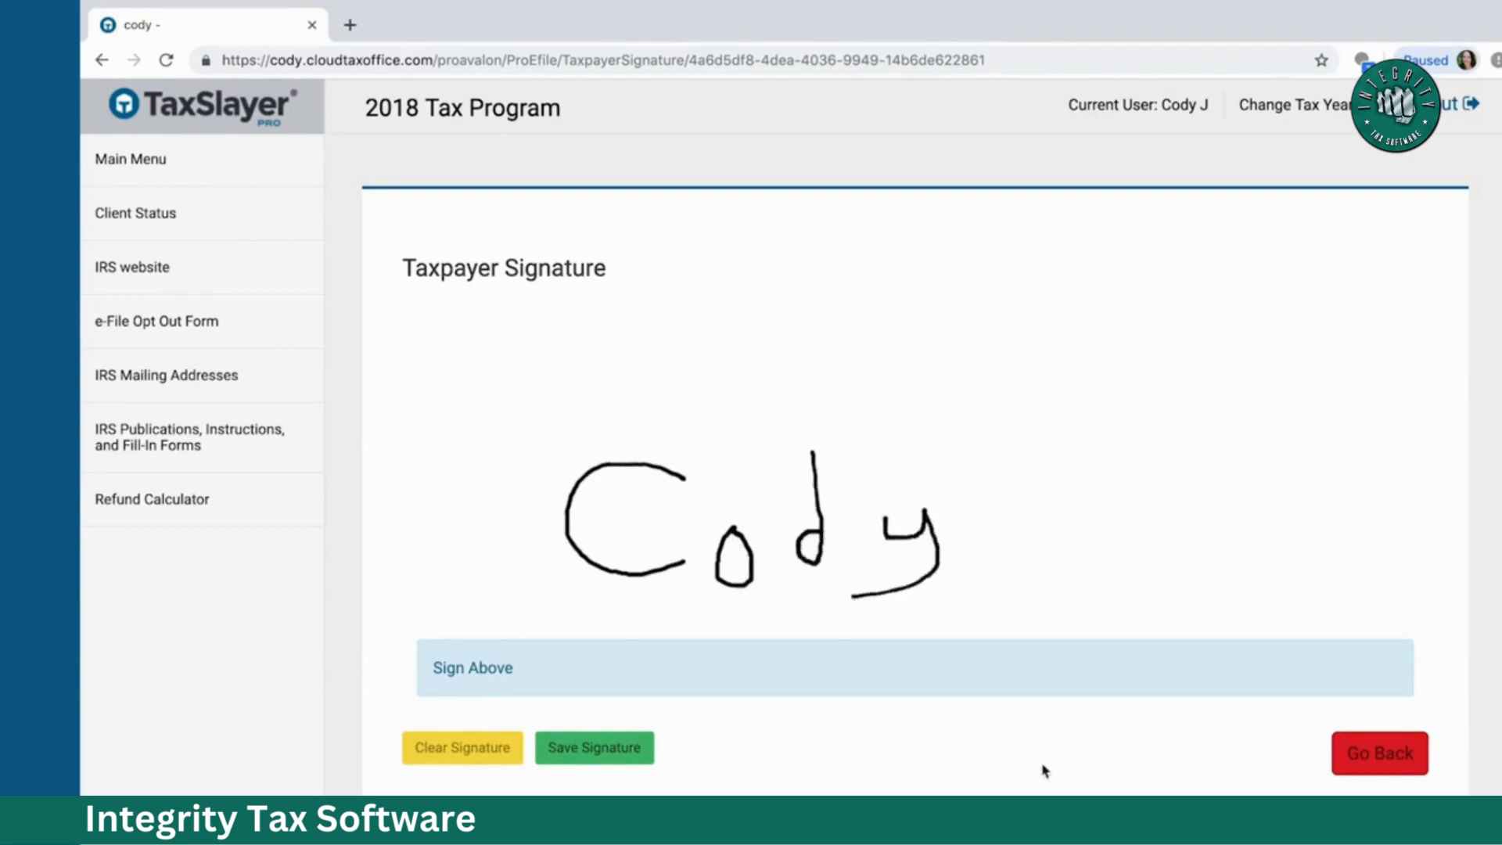
{"action": "left_click", "coordinate": [618, 766]}
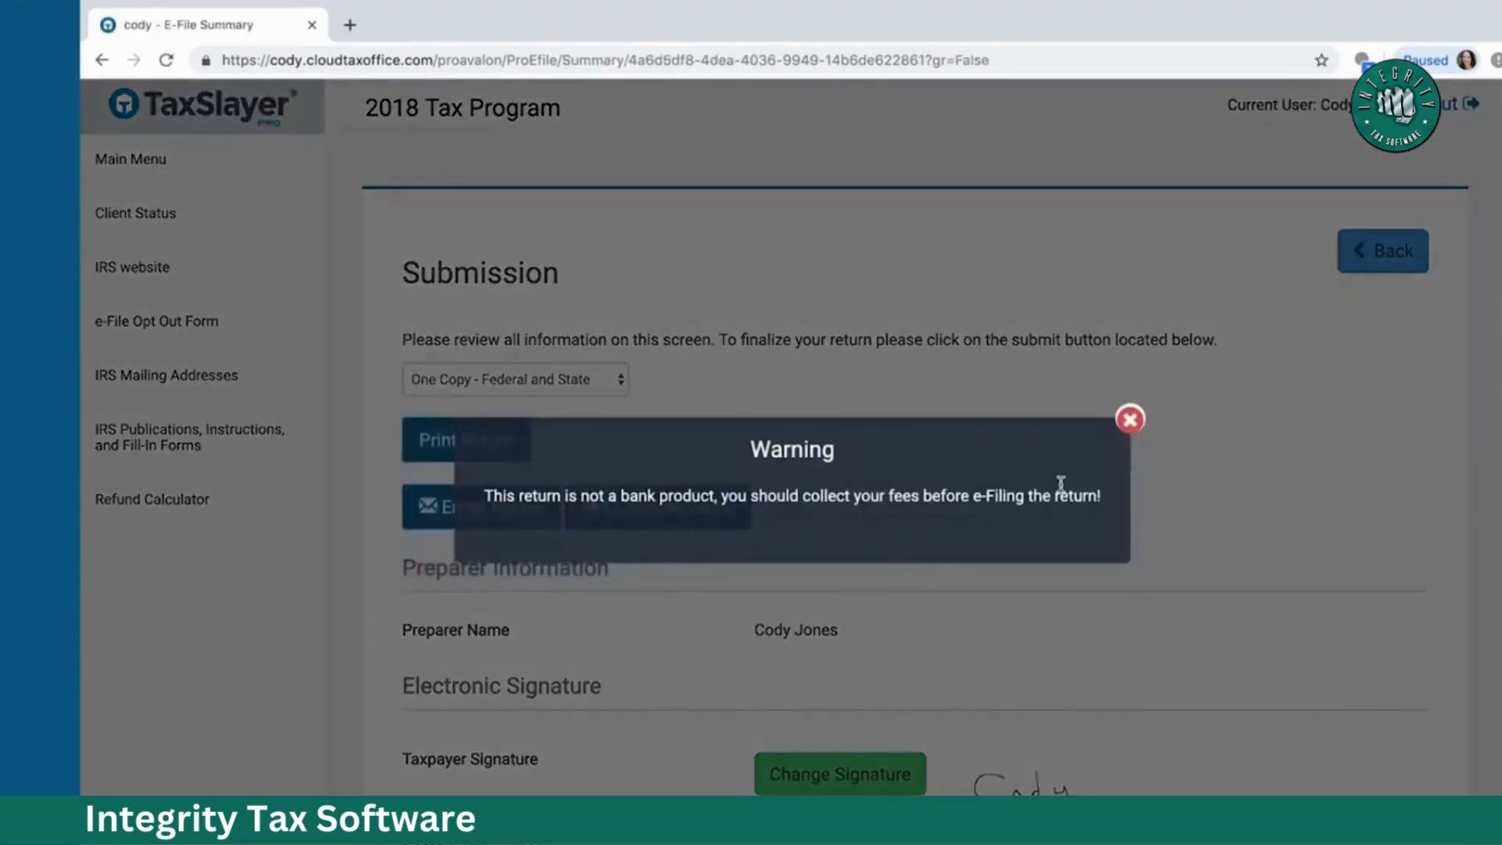
Step: Close the fee-collection warning and scroll through the E-File Summary
{"action": "left_click", "coordinate": [1132, 420]}
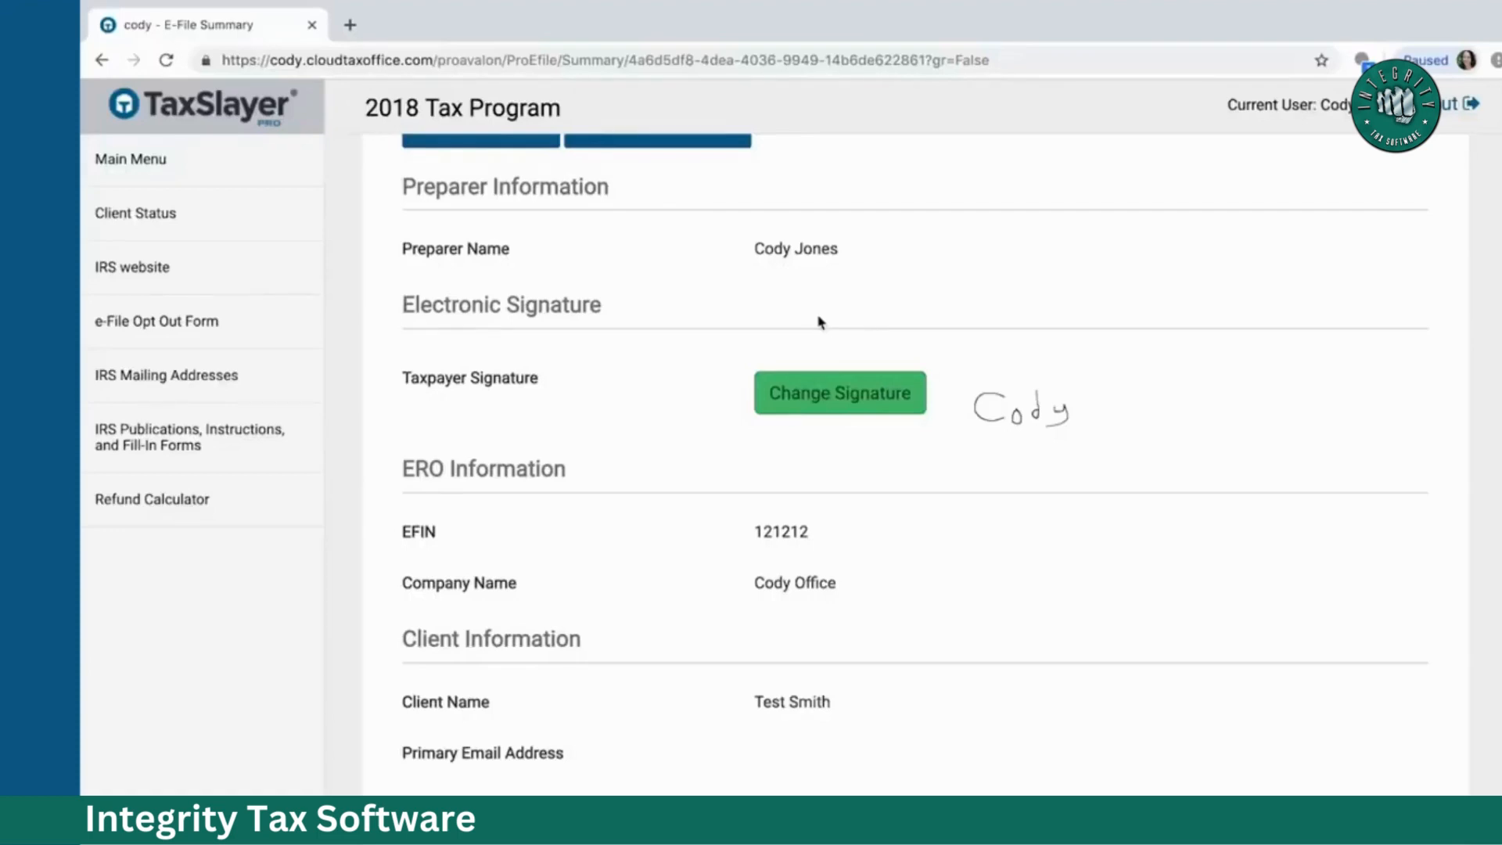
{"action": "scroll", "coordinate": [819, 322], "scroll_direction": "down", "scroll_amount": 6}
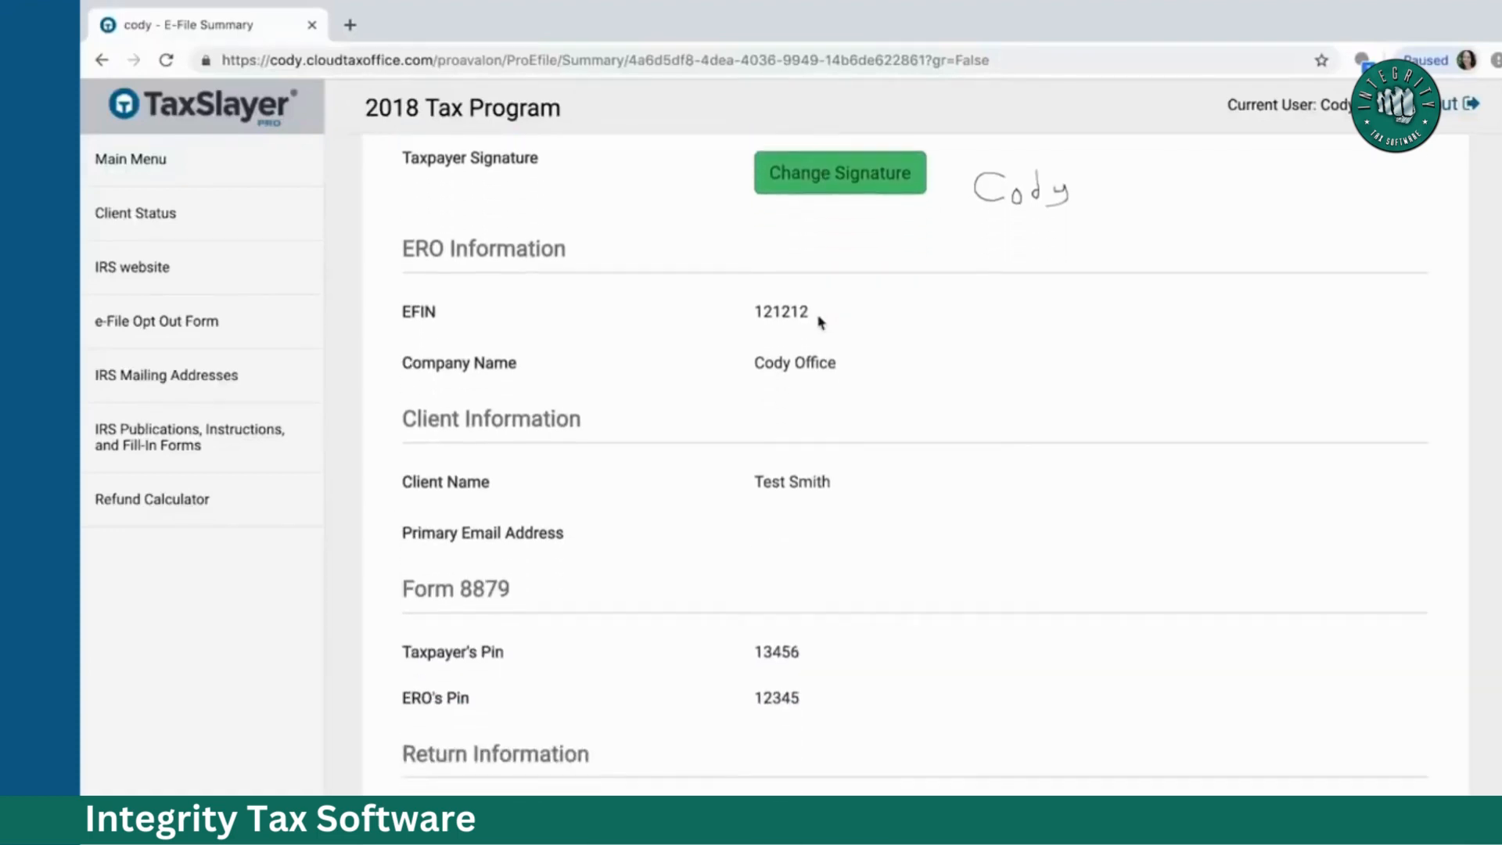
{"action": "scroll", "coordinate": [819, 323], "scroll_direction": "down", "scroll_amount": 5}
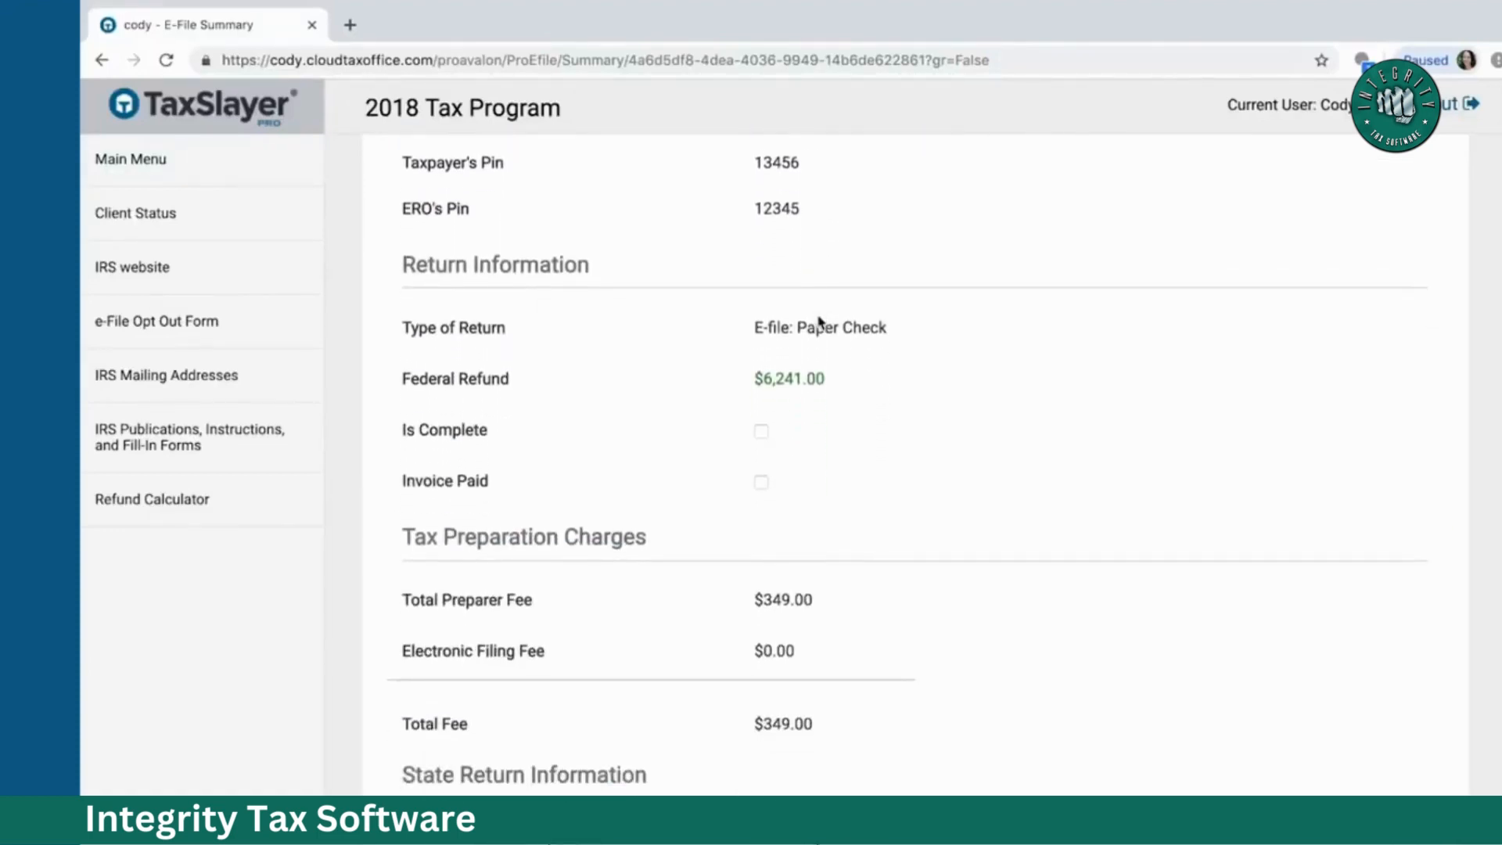
{"action": "scroll", "coordinate": [819, 322], "scroll_direction": "down", "scroll_amount": 5}
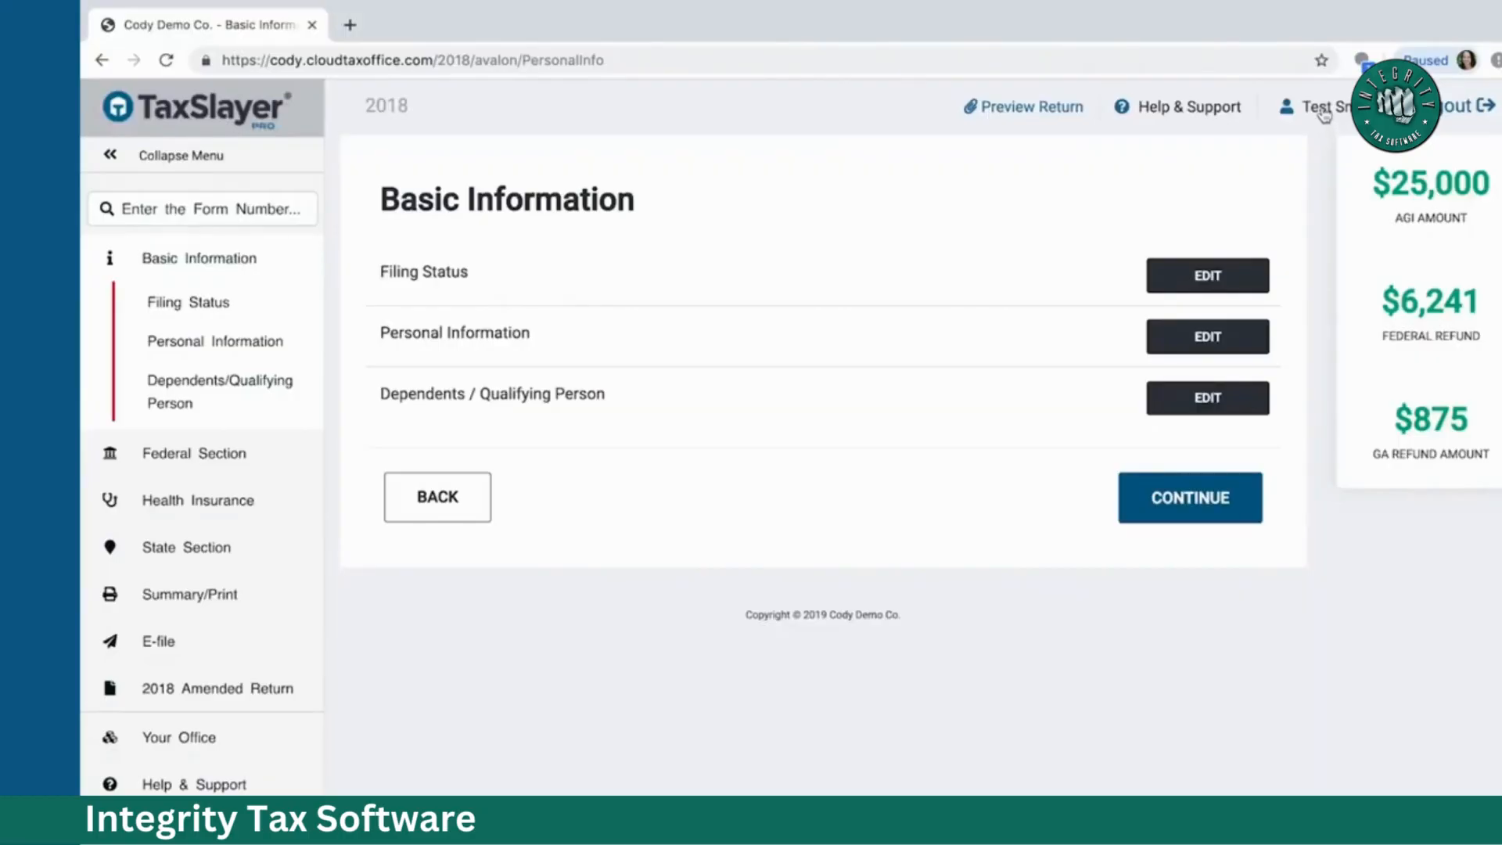
Step: Open the client's Scanned Documents from the user menu, then return to the Basic Information tab
{"action": "left_click", "coordinate": [1323, 114]}
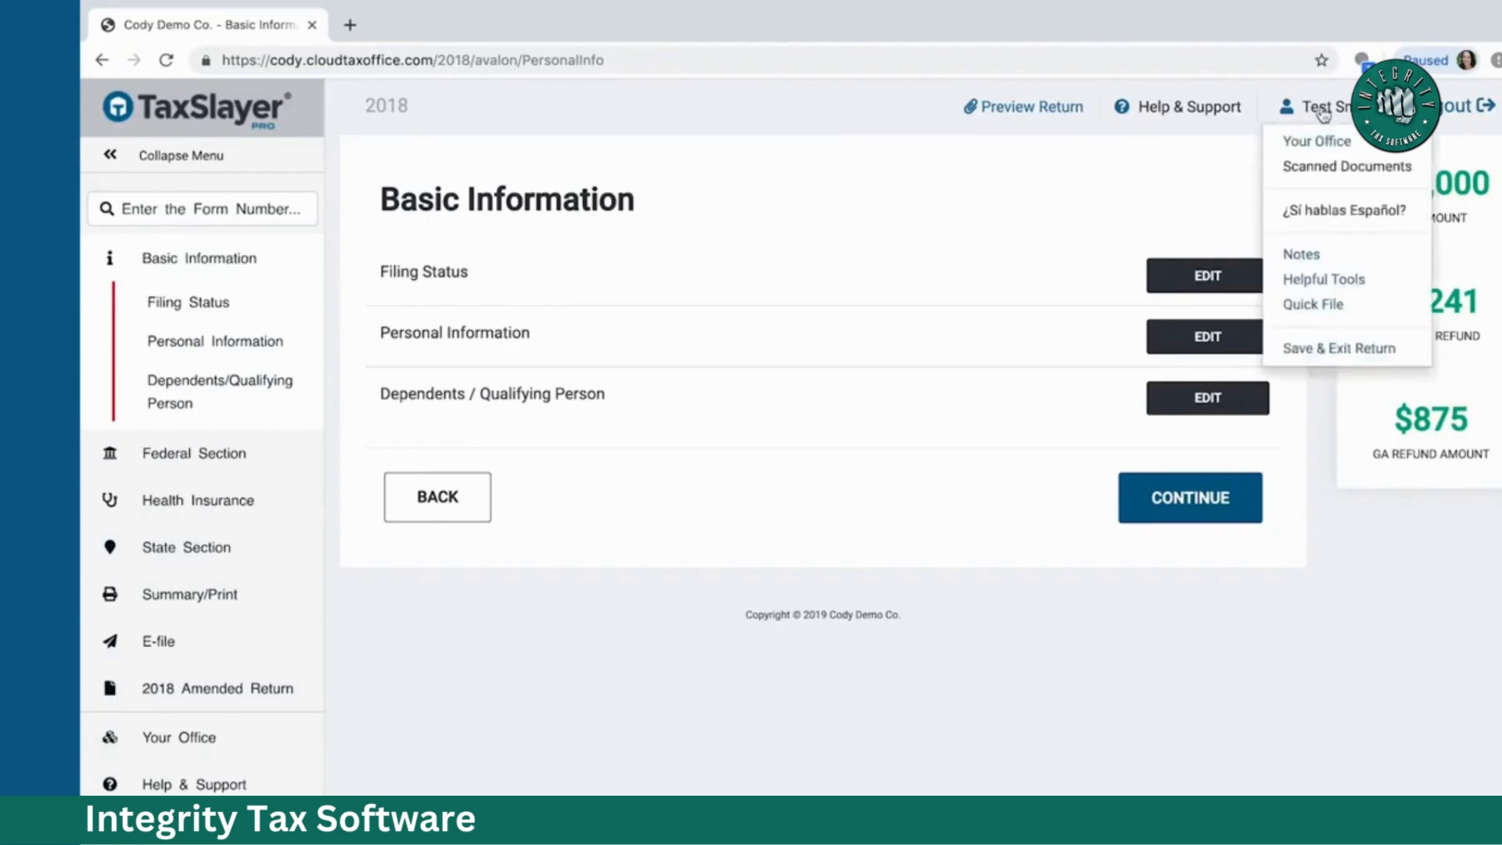
{"action": "left_click", "coordinate": [1309, 169]}
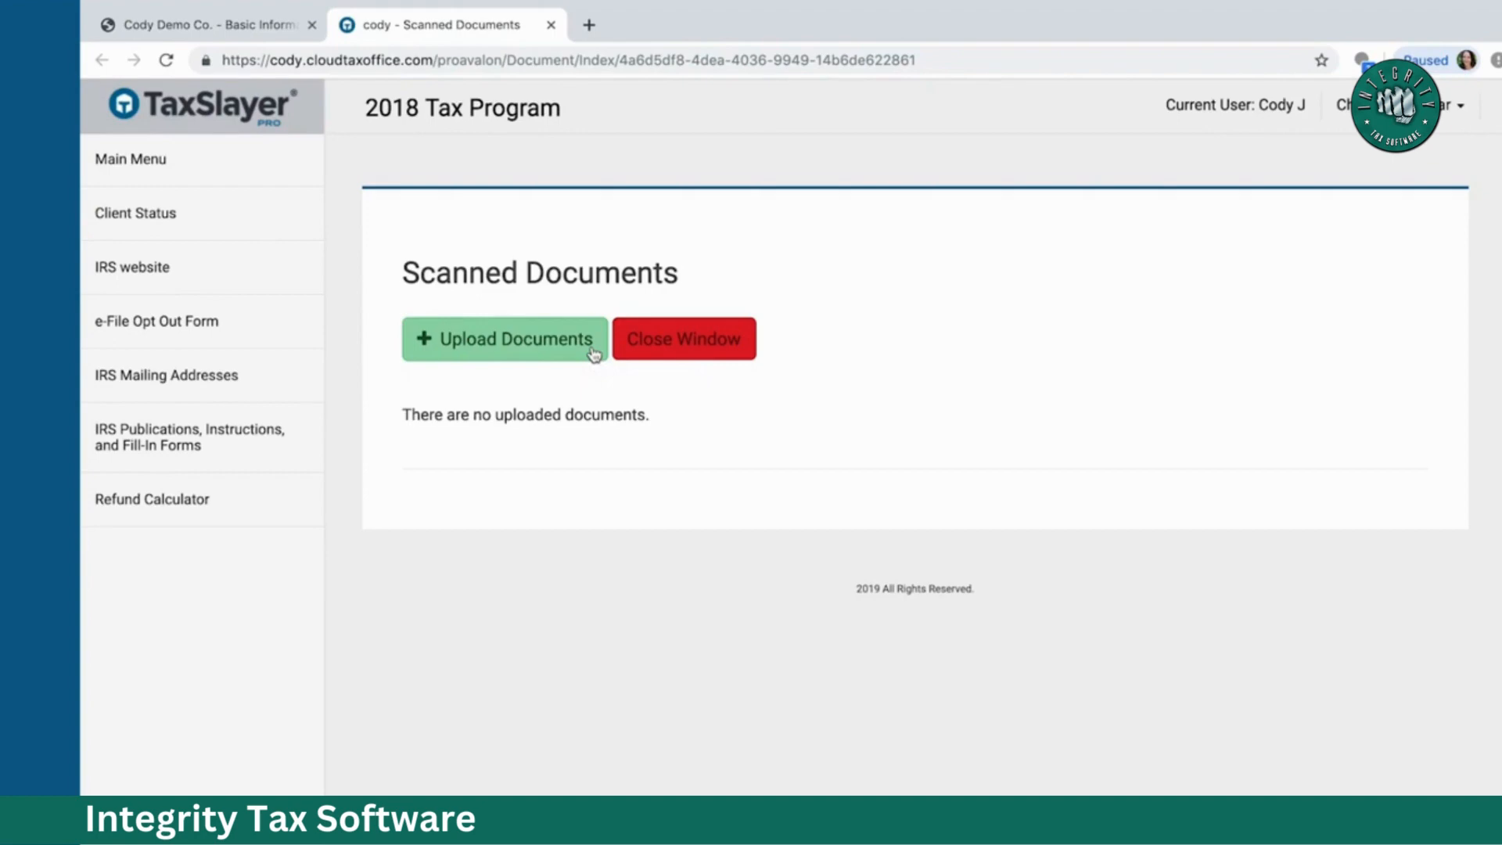
{"action": "left_click", "coordinate": [552, 26]}
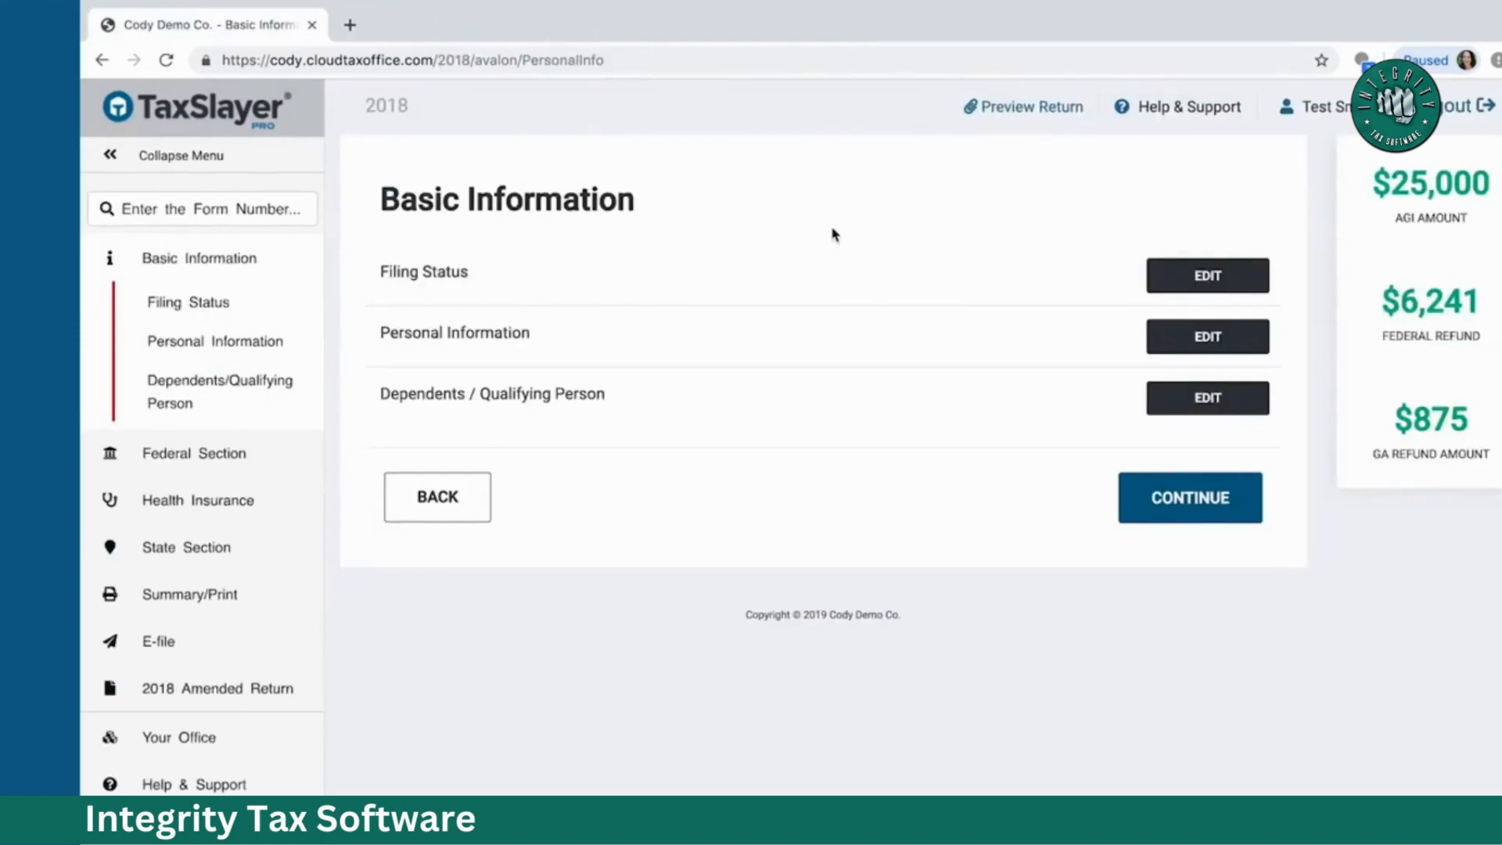
{"action": "left_click", "coordinate": [1305, 126]}
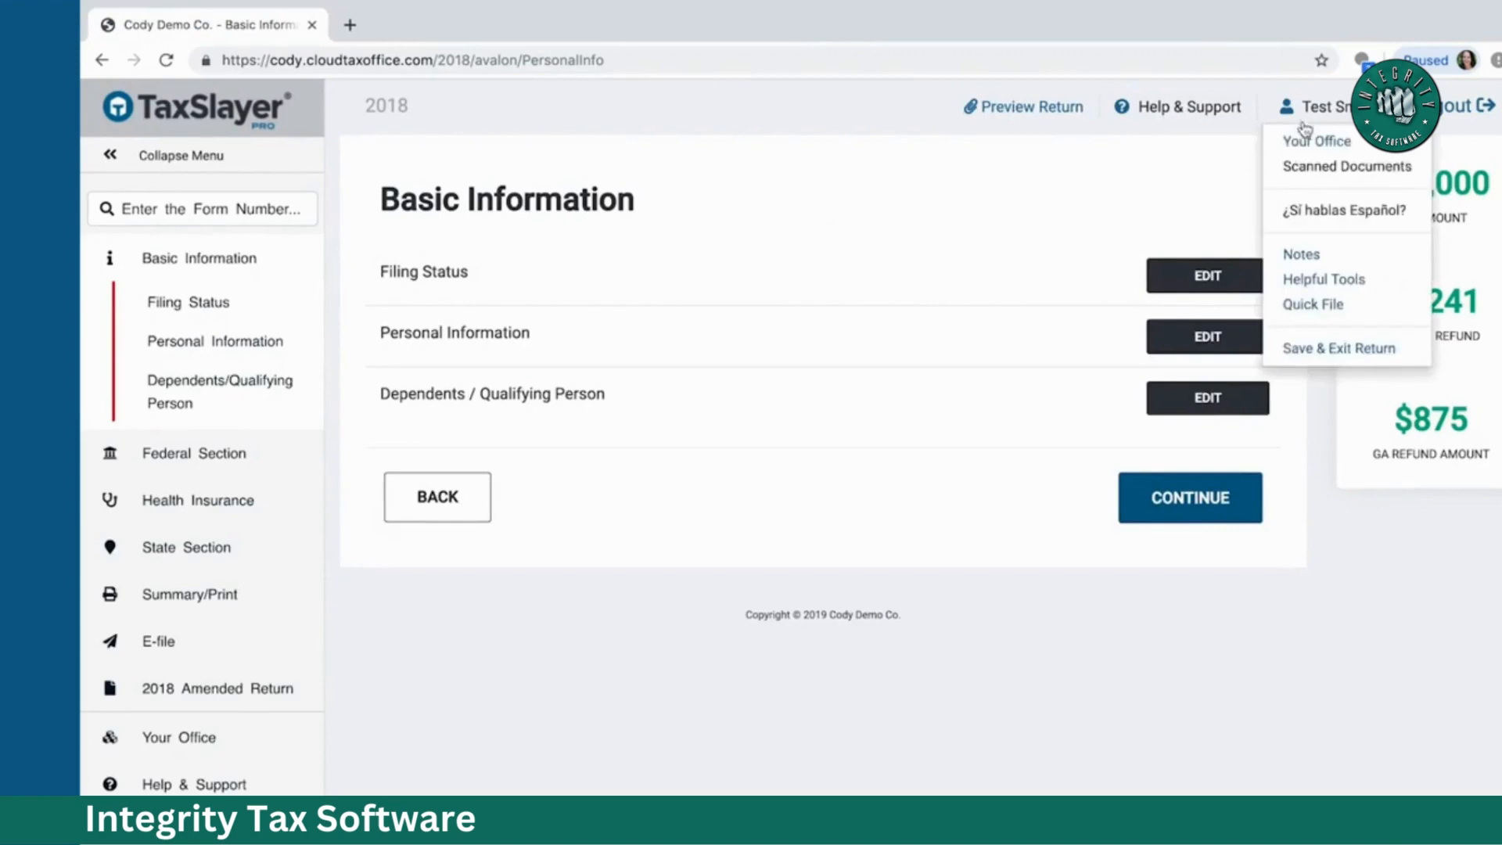
{"action": "left_click", "coordinate": [1311, 167]}
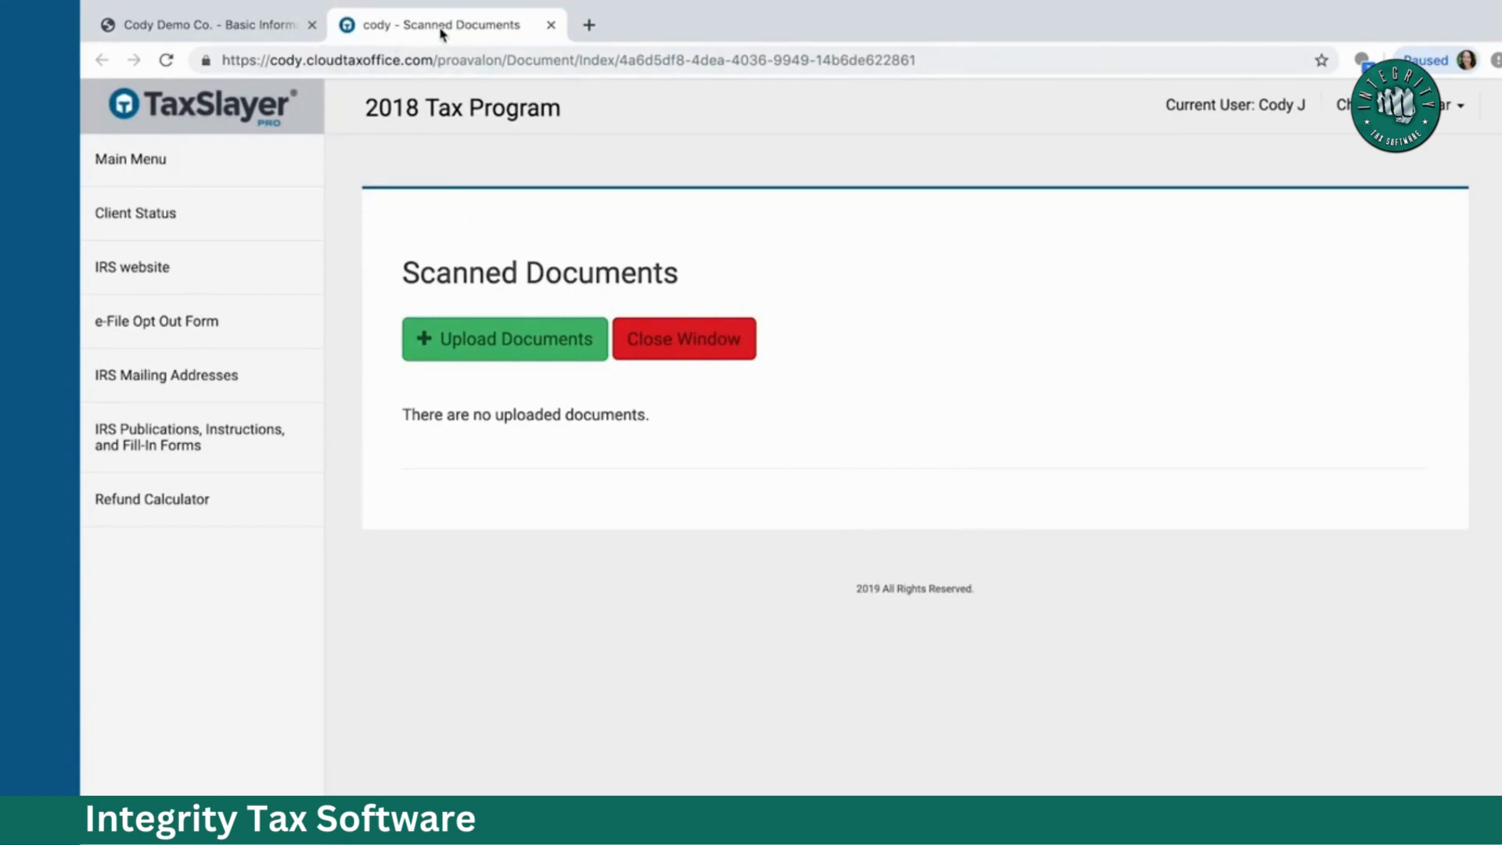
{"action": "left_click", "coordinate": [218, 26]}
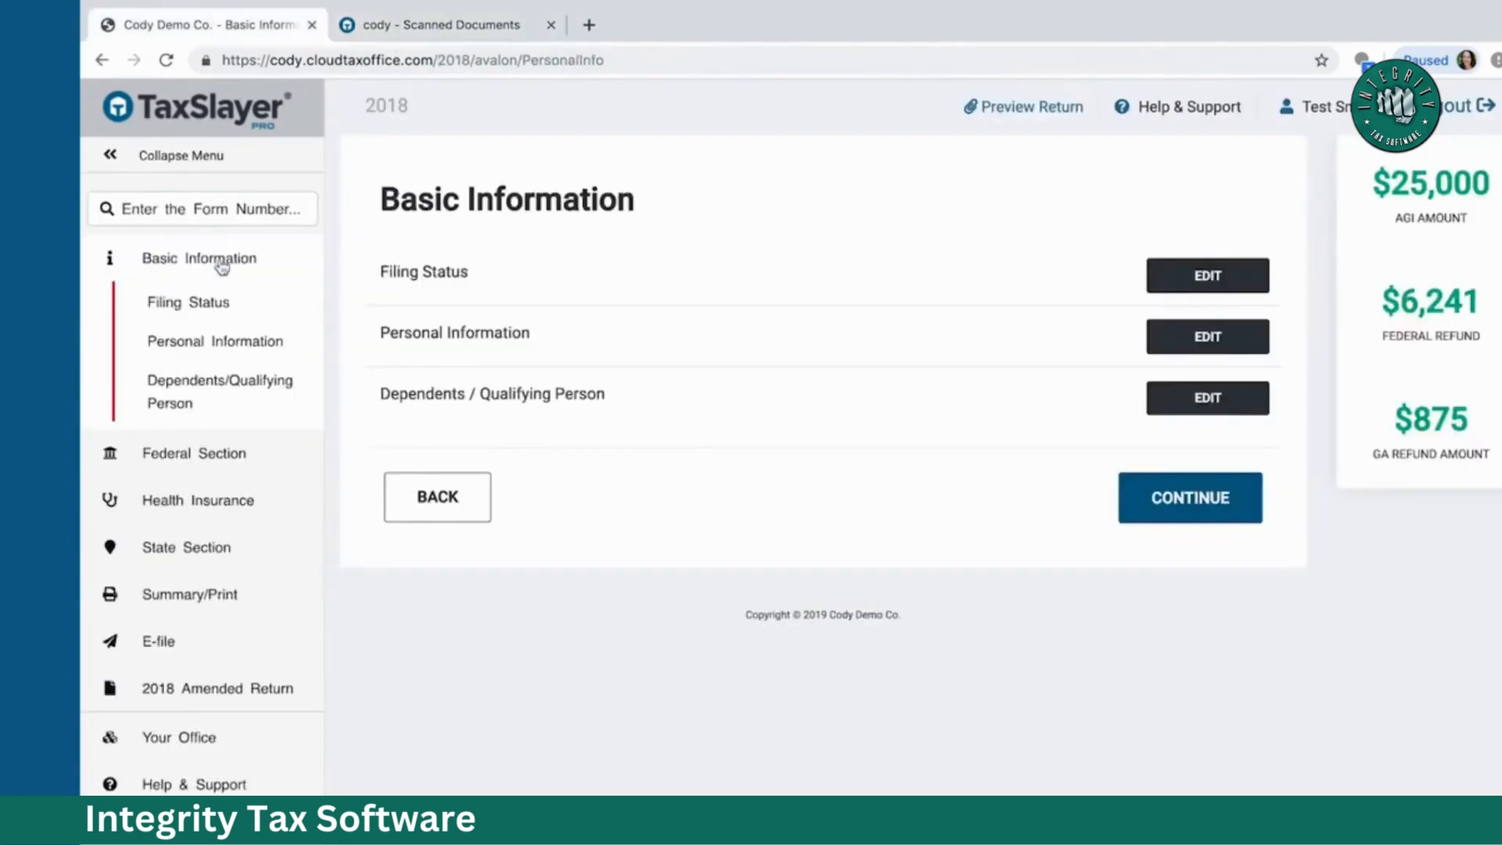
Step: From the company Main Menu, open Manage Offices to view the list of active offices
{"action": "left_click", "coordinate": [184, 452]}
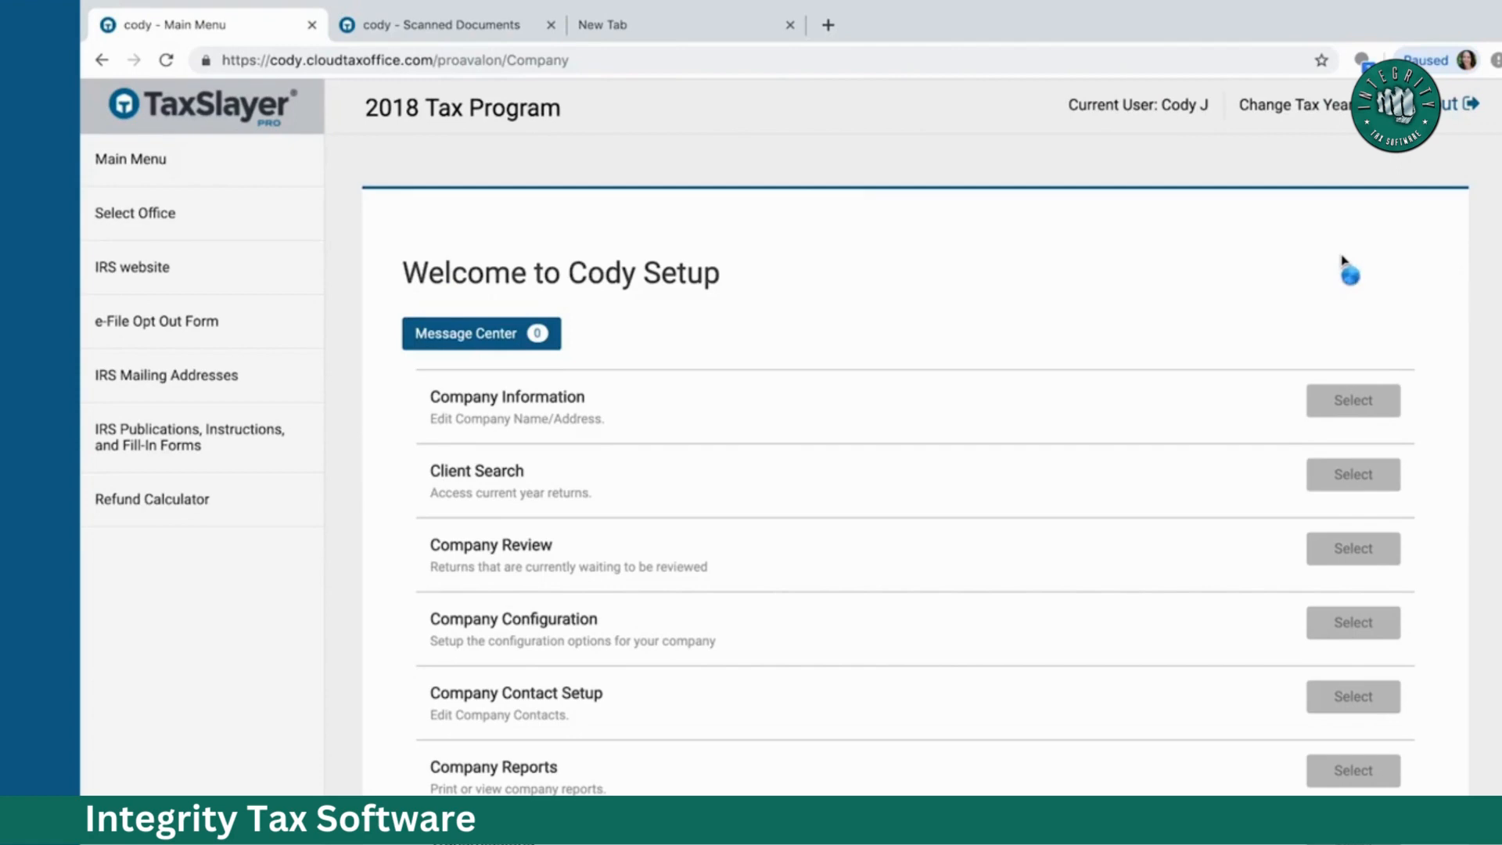
{"action": "scroll", "coordinate": [1342, 261], "scroll_direction": "down", "scroll_amount": 4}
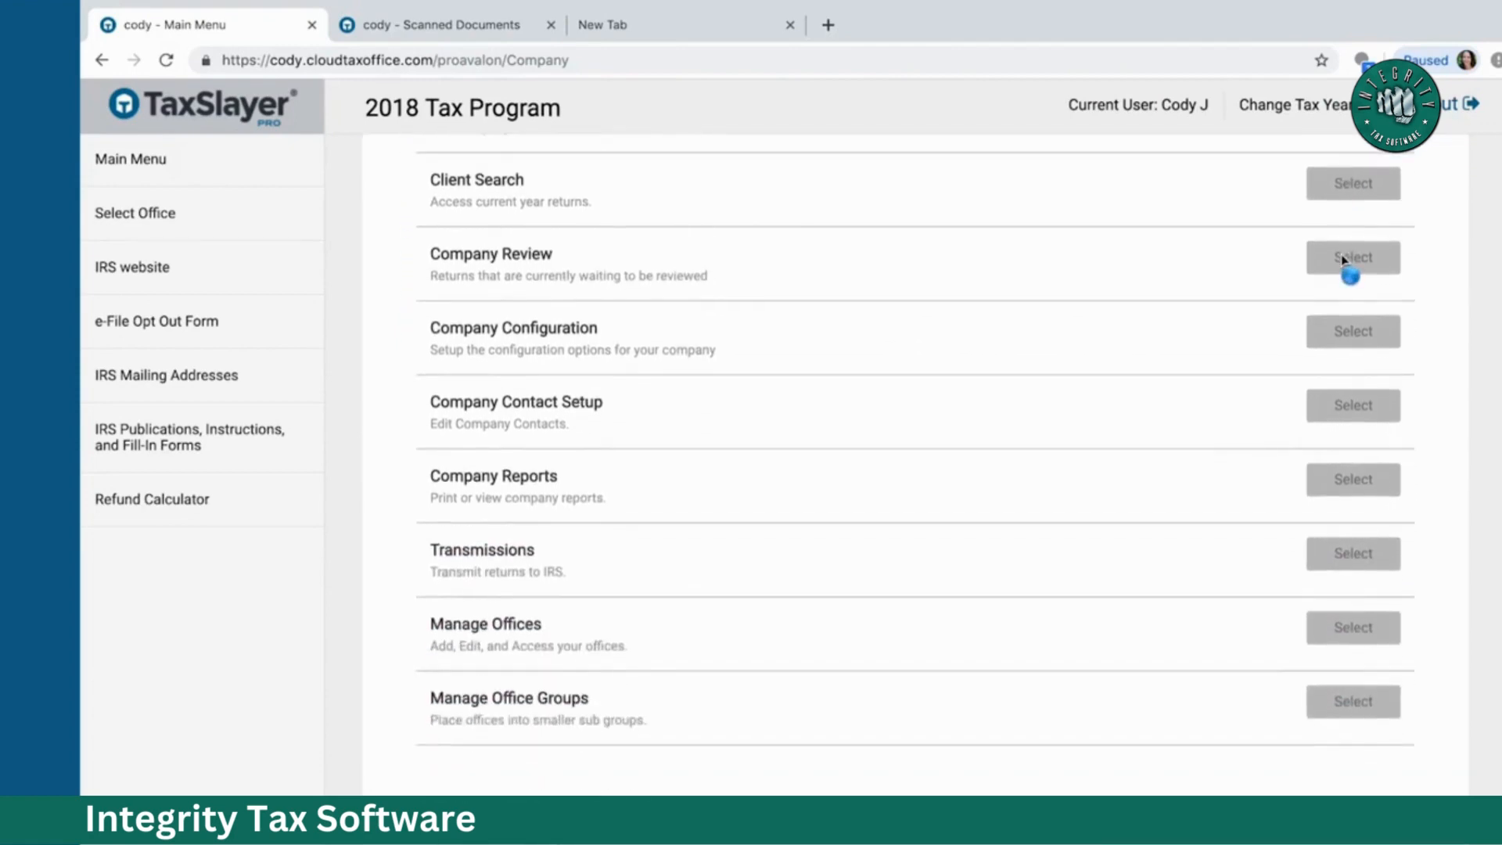
{"action": "left_click", "coordinate": [1333, 640]}
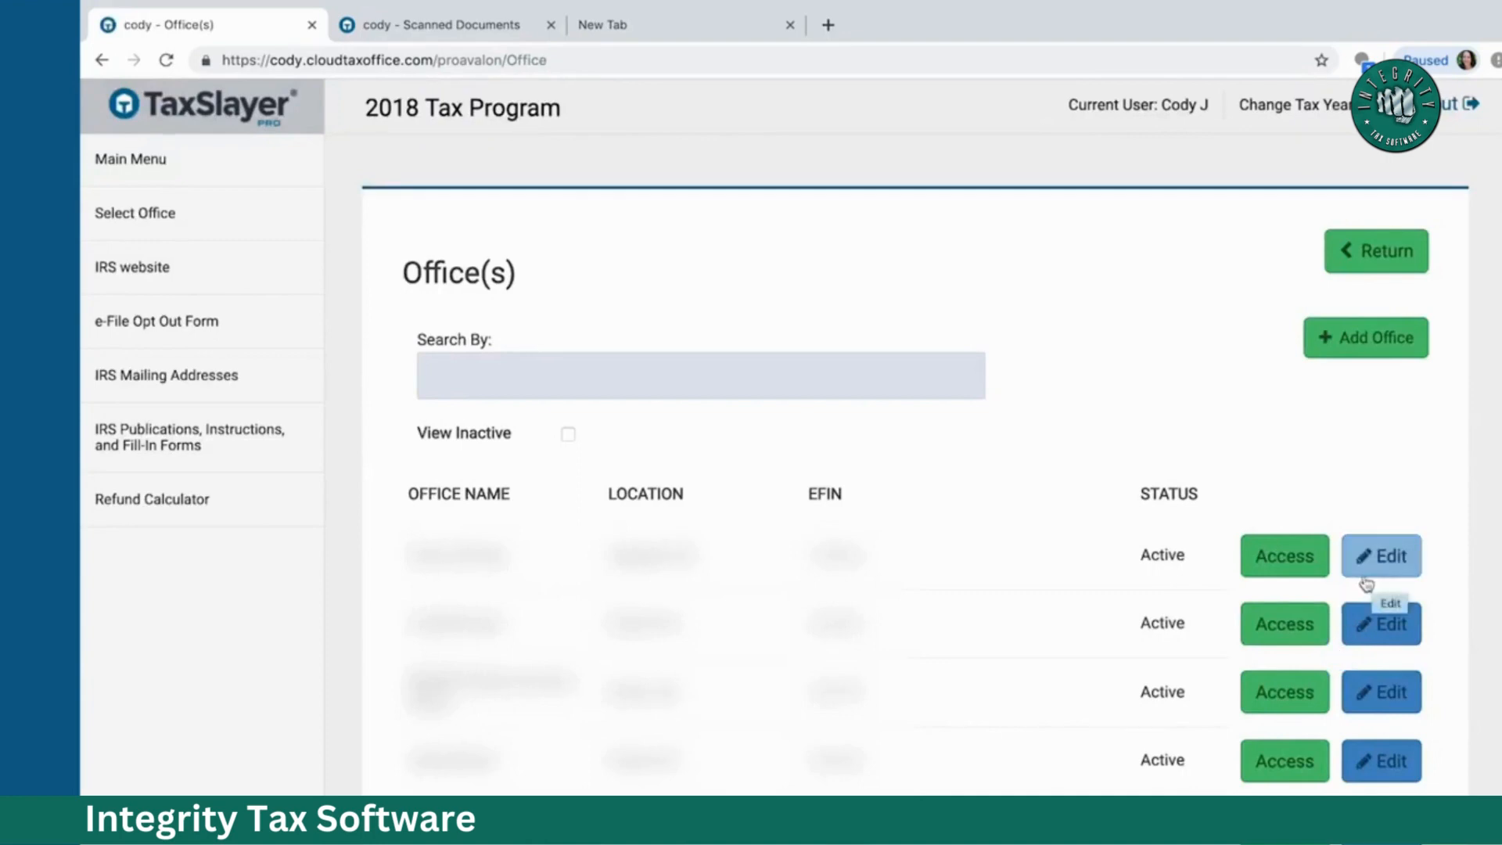
Step: Access the first office's main menu, then return through the office list to the company setup menu
{"action": "left_click", "coordinate": [1298, 565]}
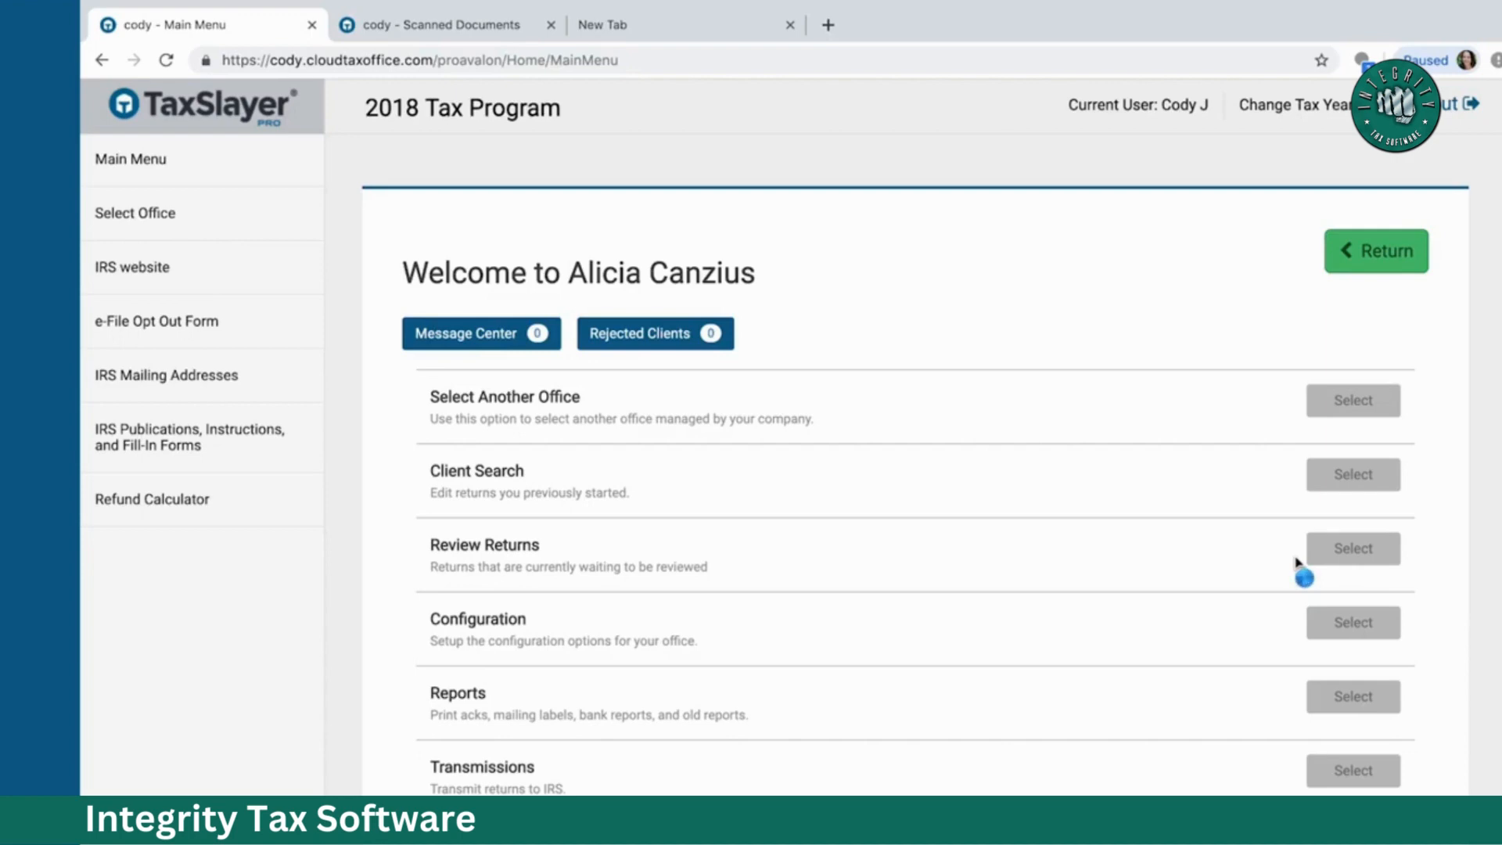
{"action": "left_click", "coordinate": [1369, 260]}
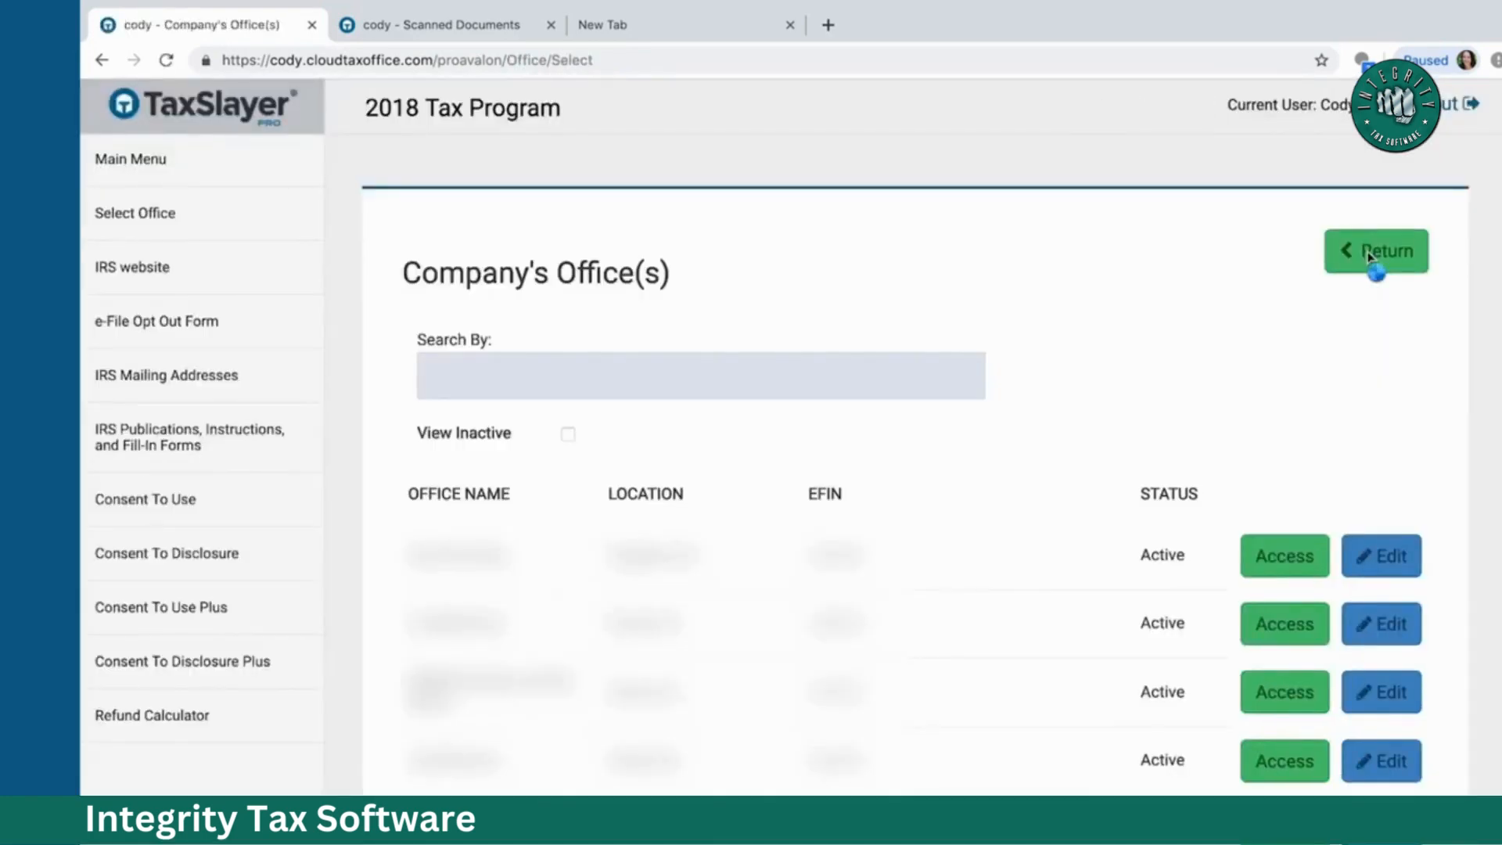
{"action": "left_click", "coordinate": [1370, 256]}
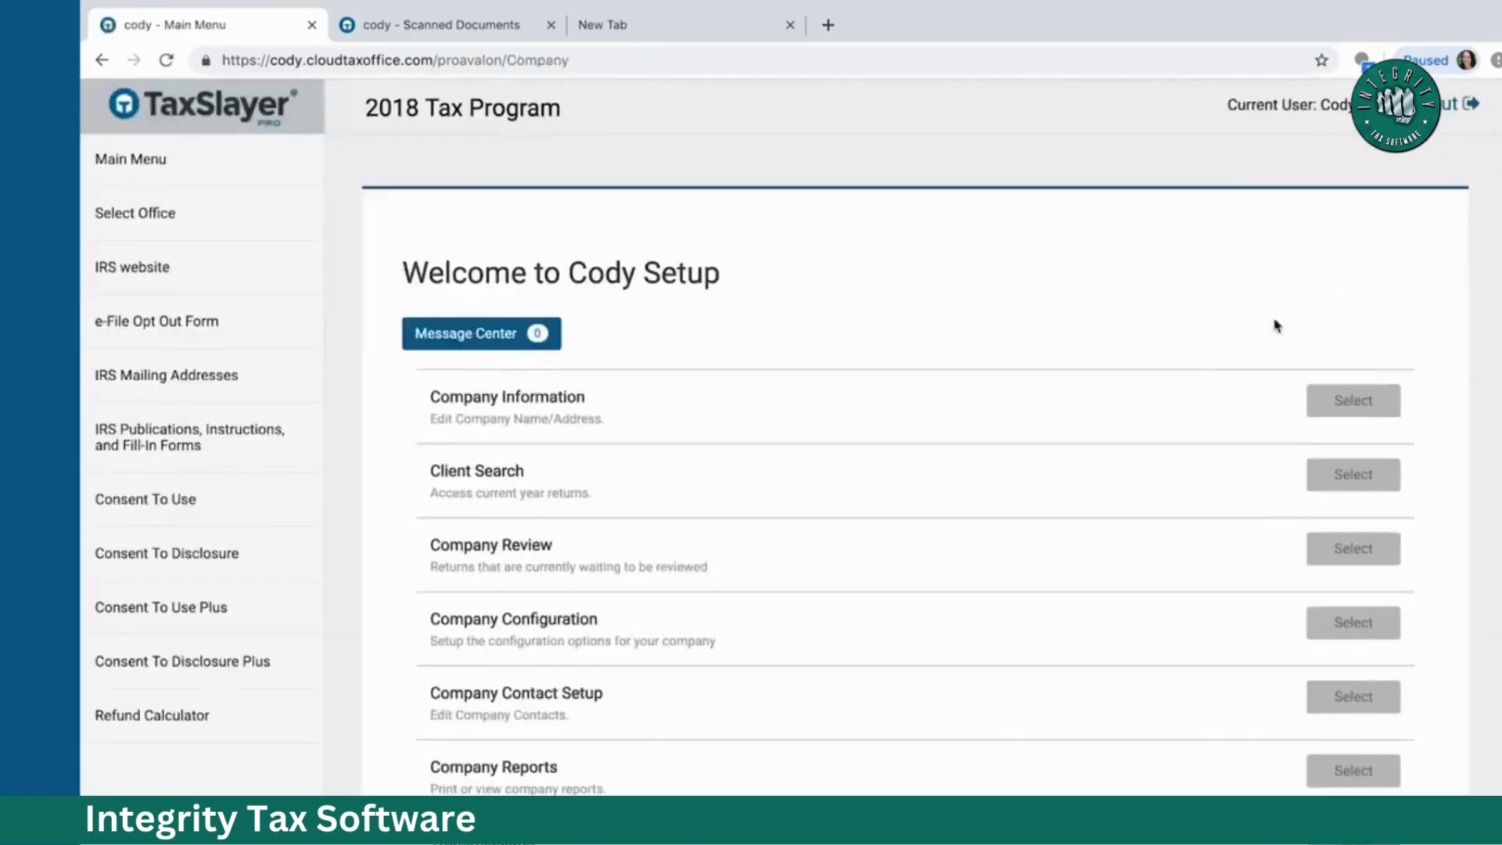
{"action": "scroll", "coordinate": [1216, 371], "scroll_direction": "down", "scroll_amount": 3}
{"action": "scroll", "coordinate": [1217, 371], "scroll_direction": "down", "scroll_amount": 2}
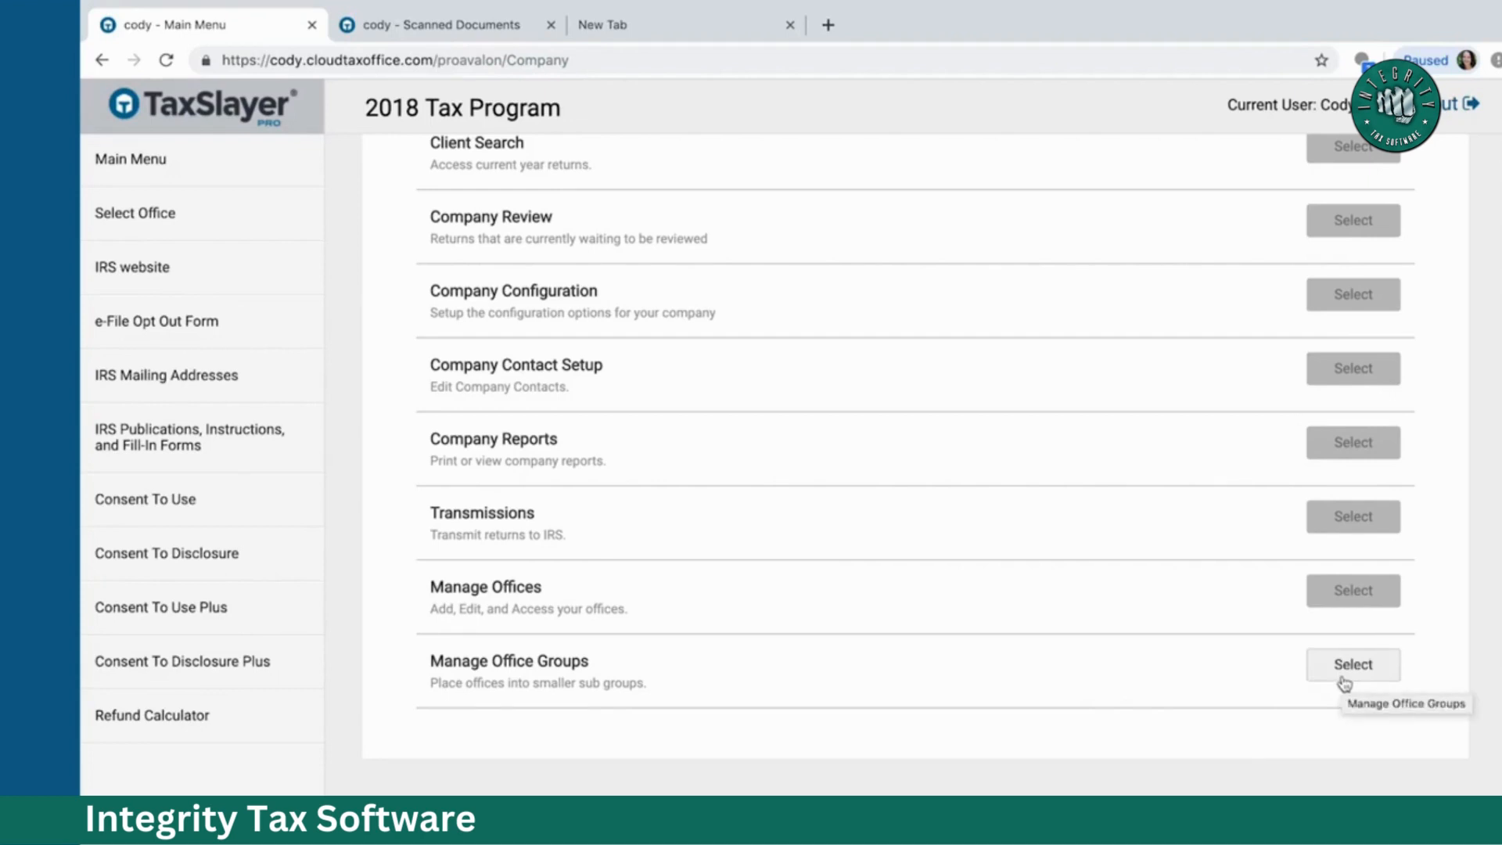
{"action": "left_click", "coordinate": [1344, 683]}
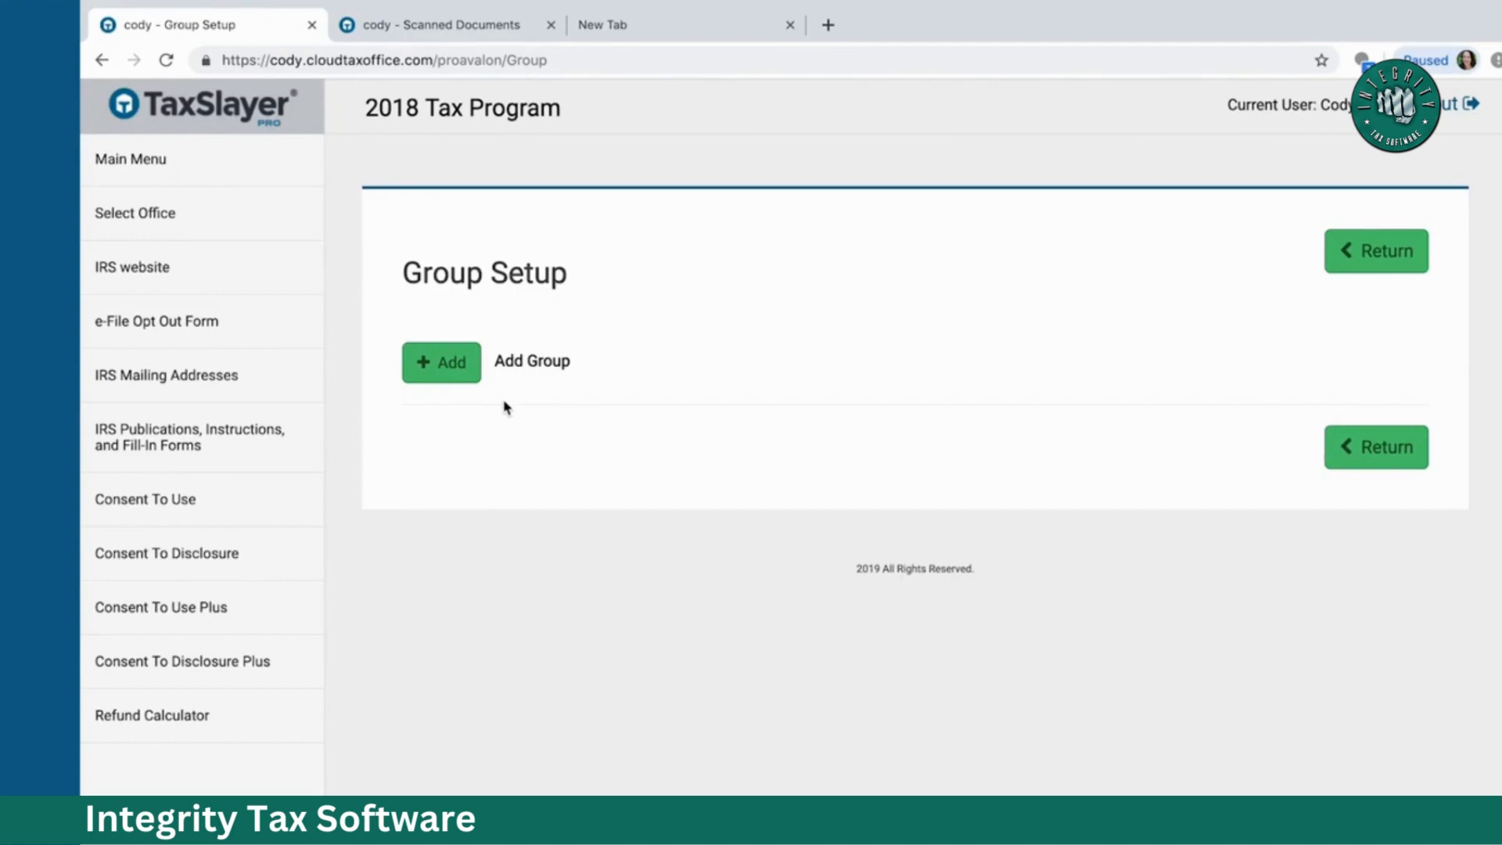
{"action": "left_click", "coordinate": [1383, 459]}
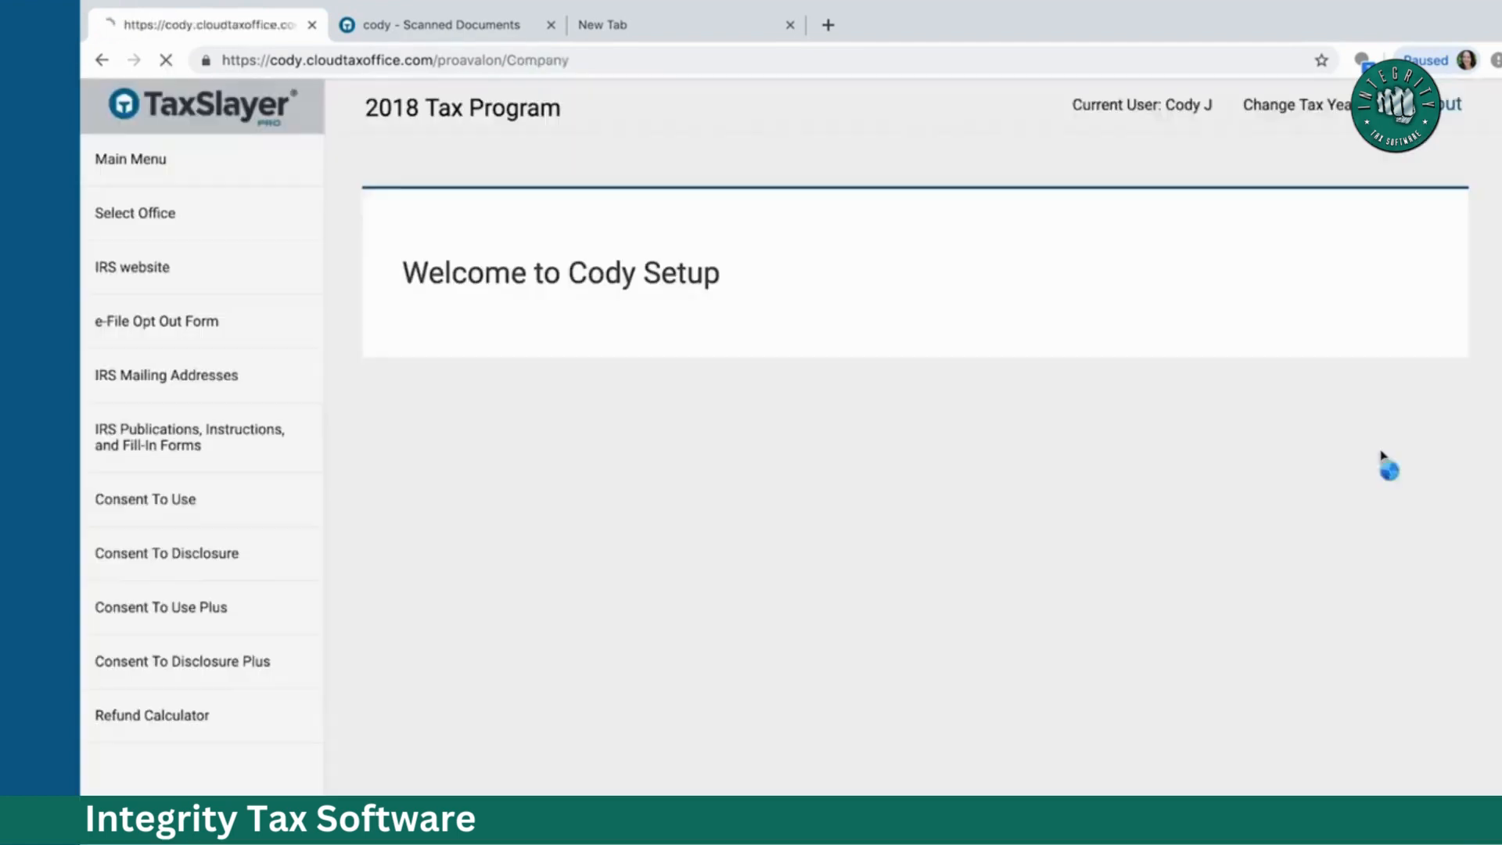